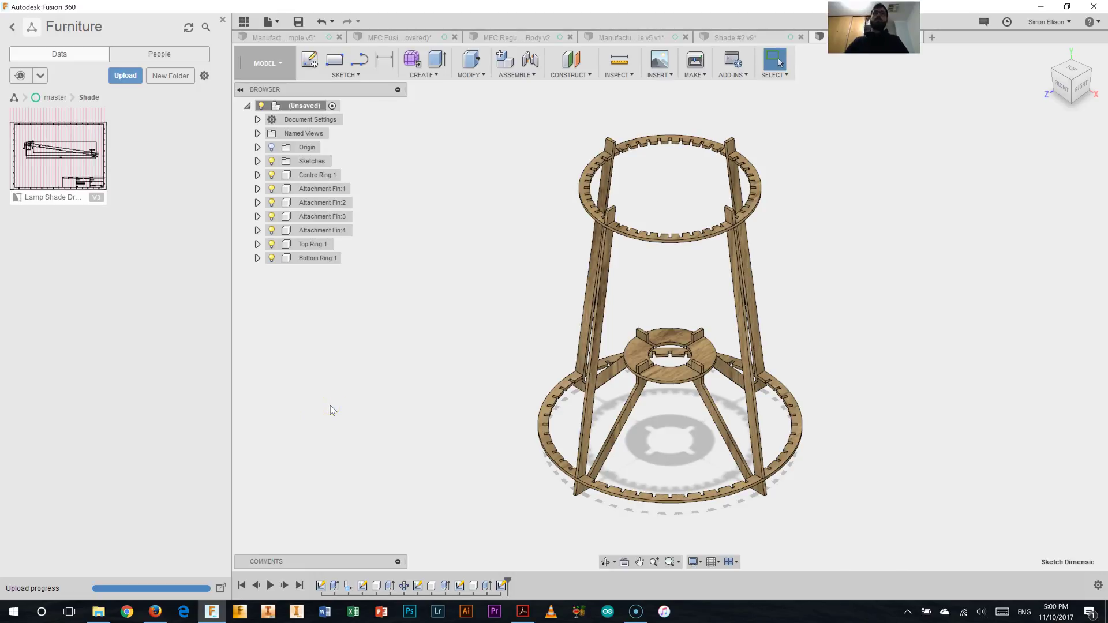
Step: Start a new sketch on the side origin plane beside the frame
{"action": "left_click", "coordinate": [351, 326]}
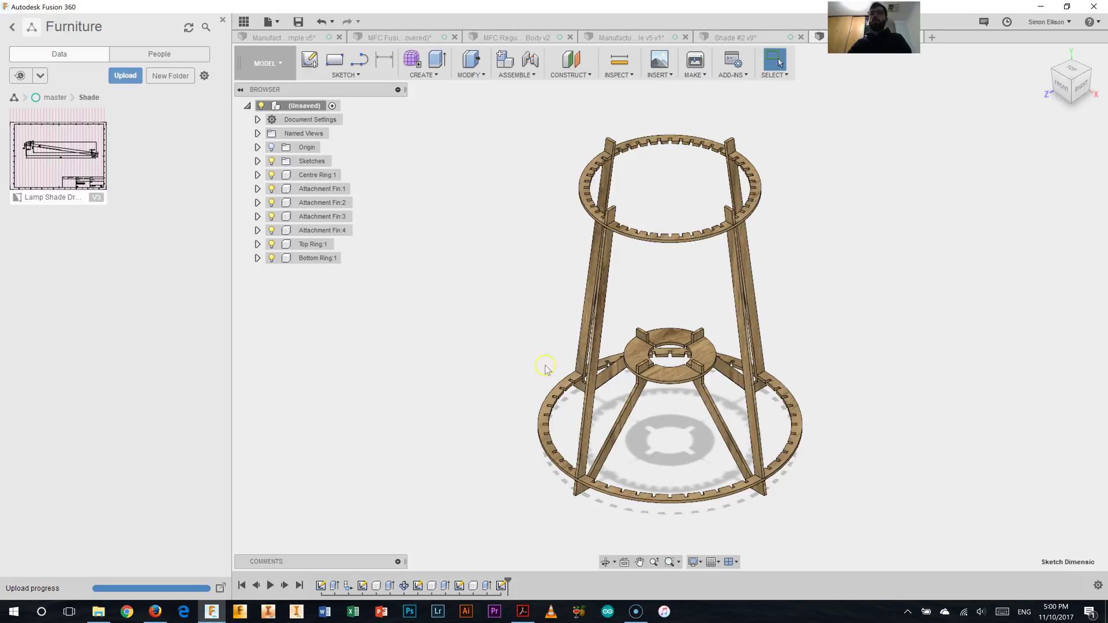
{"action": "left_click", "coordinate": [310, 60]}
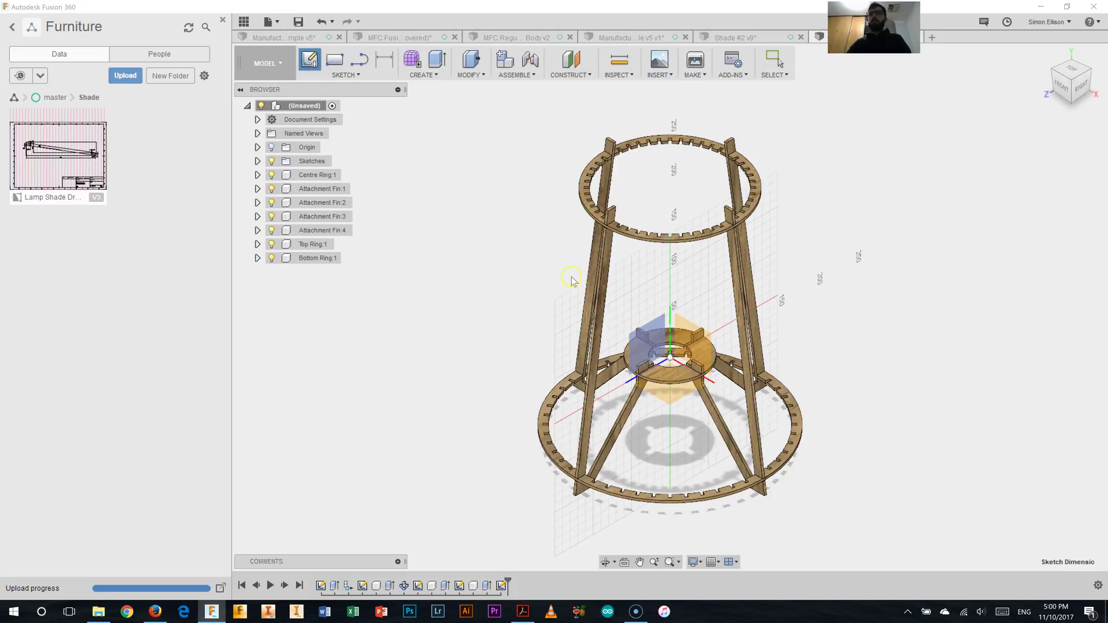
{"action": "left_click", "coordinate": [647, 340]}
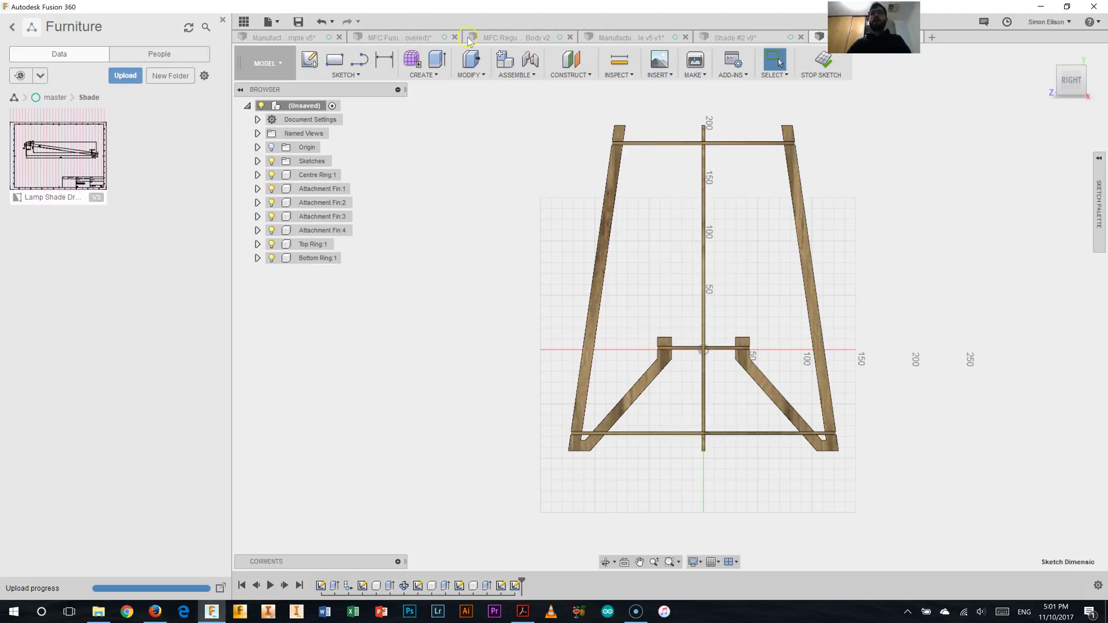
Step: Draw a long slanted line to the frame's top, plus a short segment at its bottom end
{"action": "left_click", "coordinate": [359, 61]}
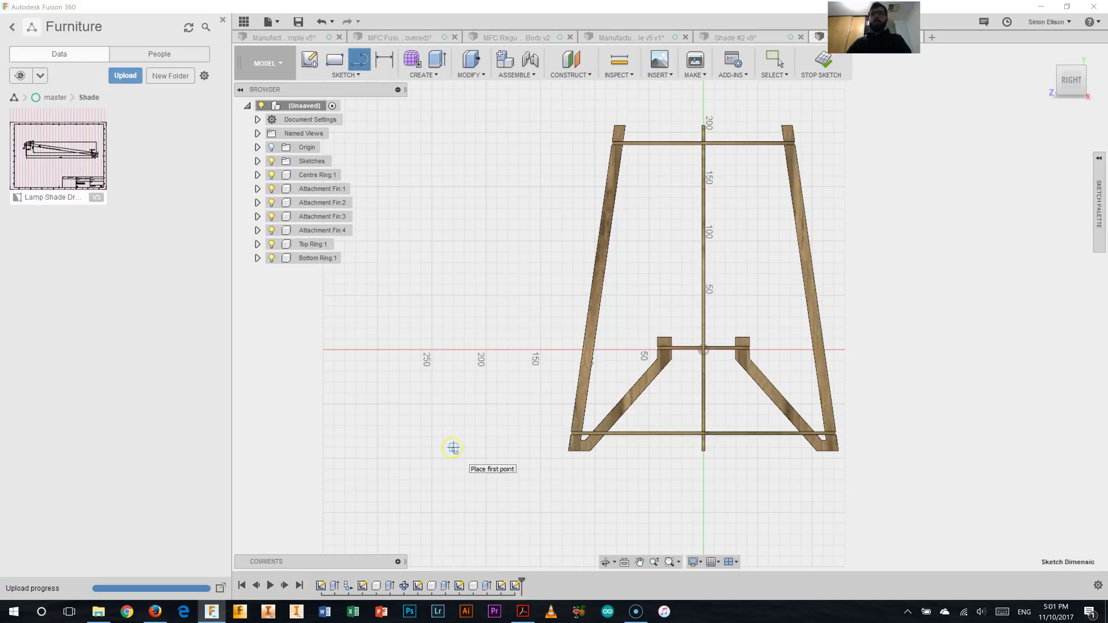
{"action": "left_click", "coordinate": [453, 448]}
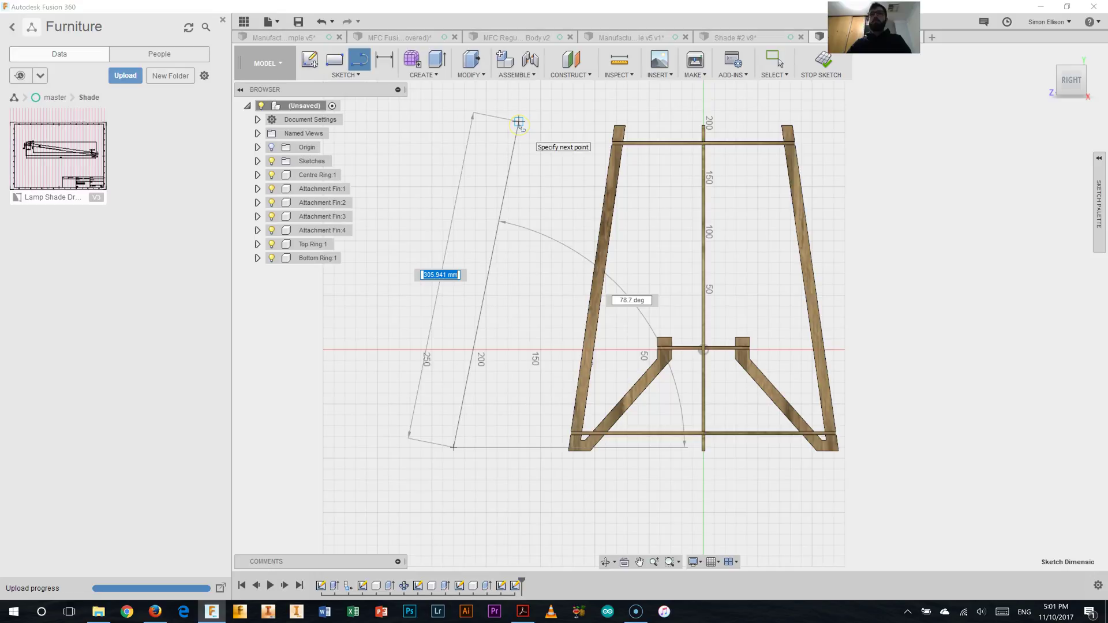
{"action": "left_click", "coordinate": [518, 122]}
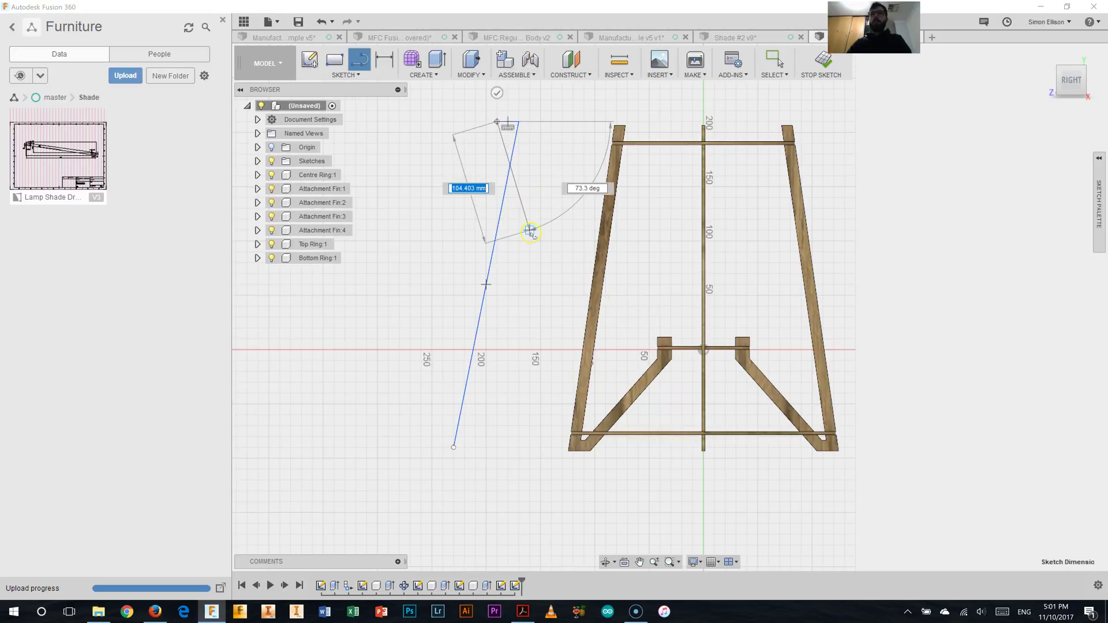
{"action": "key", "text": "Escape"}
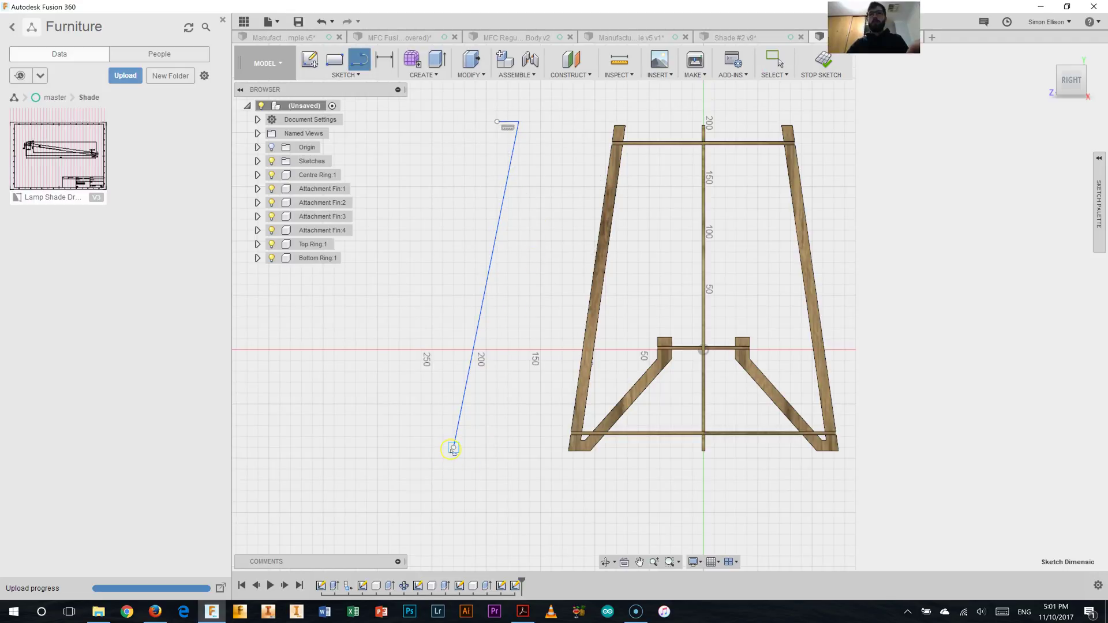
{"action": "left_click", "coordinate": [432, 447]}
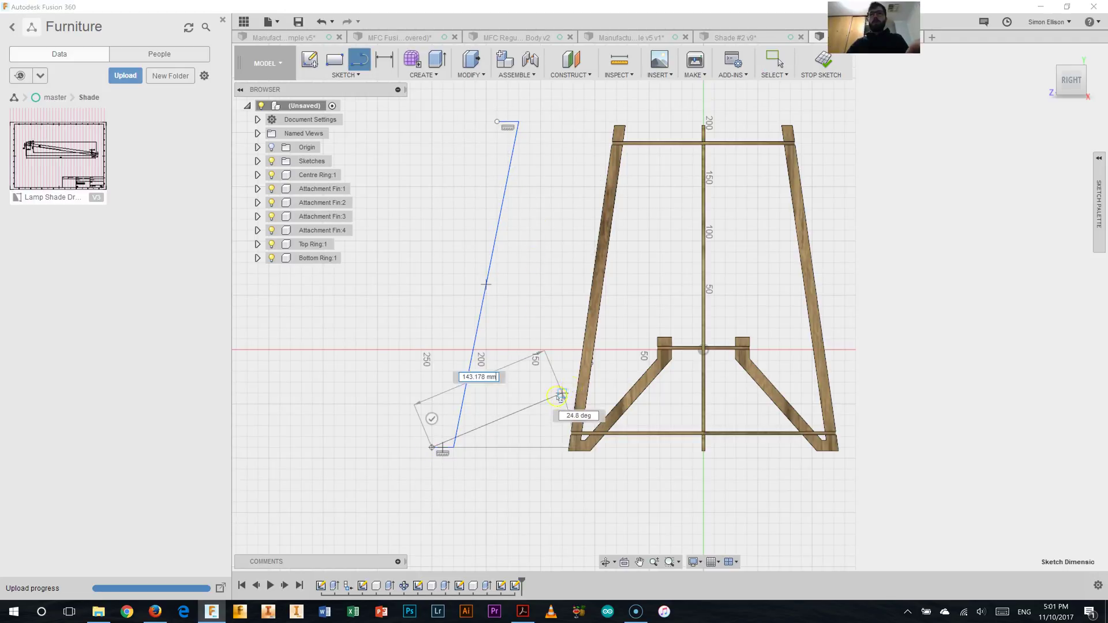
{"action": "key", "text": "Escape"}
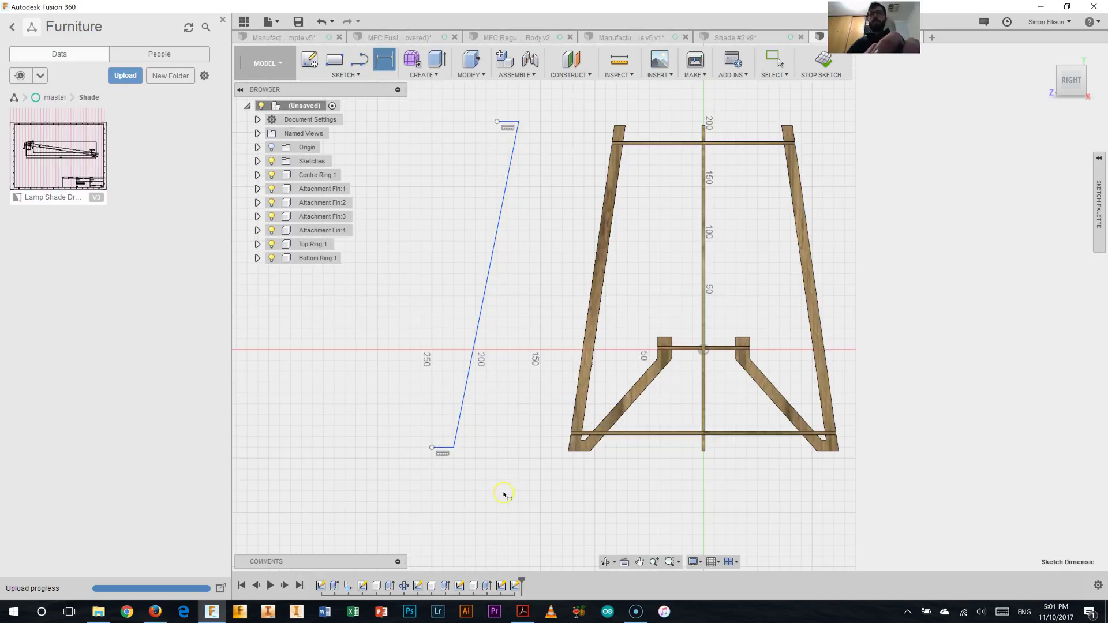
Step: Dimension the slanted line's vertical height to 300 mm and check it against the fin drawing PDF
{"action": "key", "text": "d"}
{"action": "left_click", "coordinate": [449, 448]}
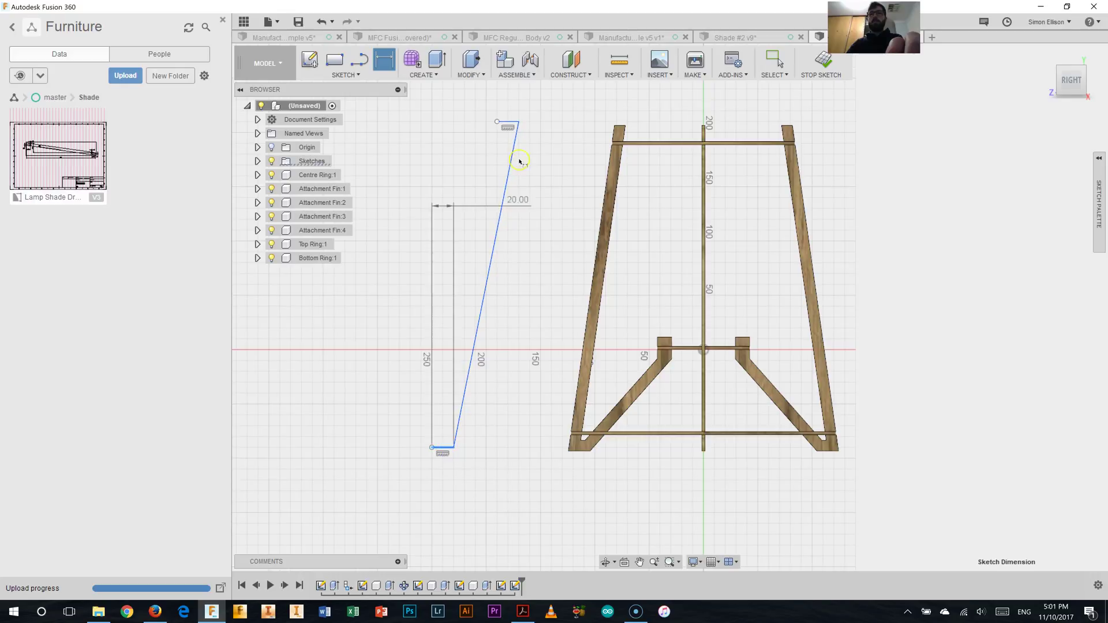
{"action": "left_click", "coordinate": [508, 121]}
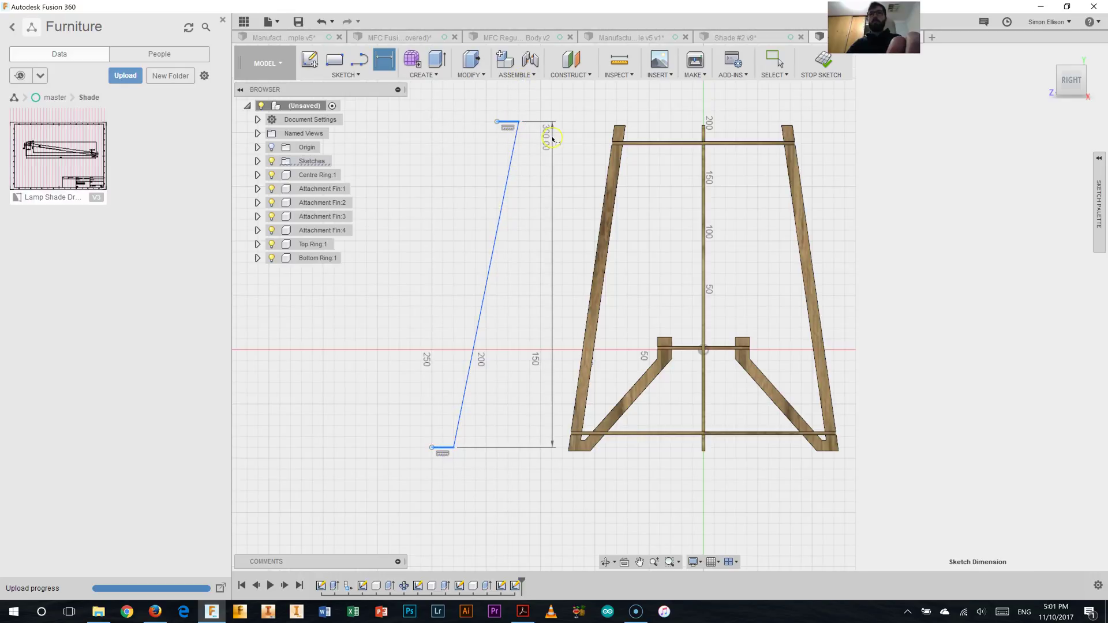
{"action": "left_click", "coordinate": [552, 140]}
{"action": "key", "text": "Return"}
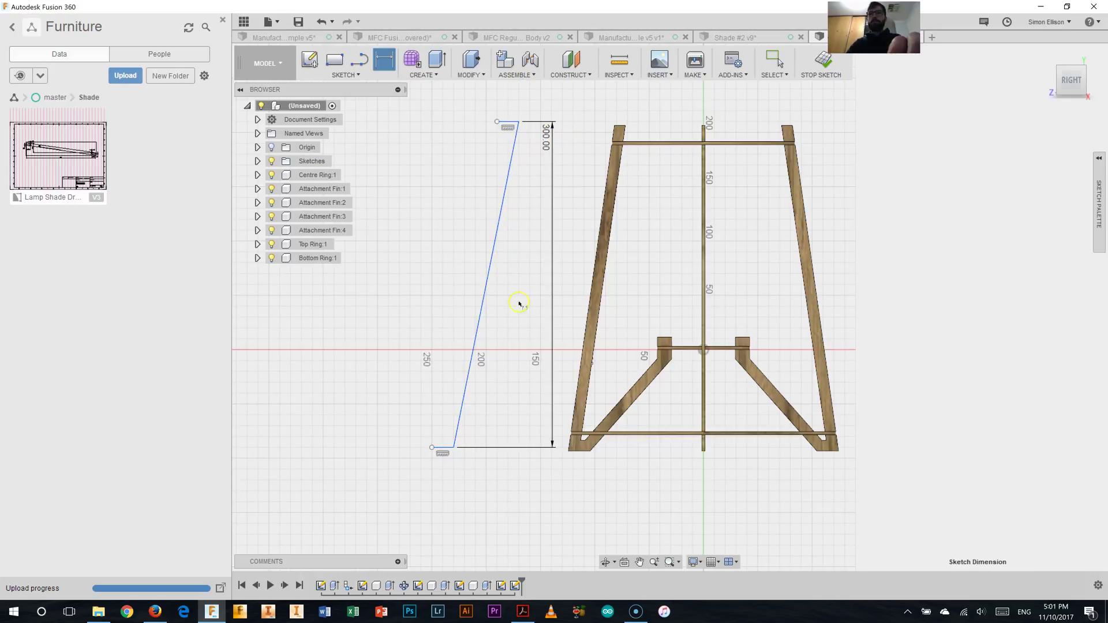
{"action": "left_click", "coordinate": [523, 611]}
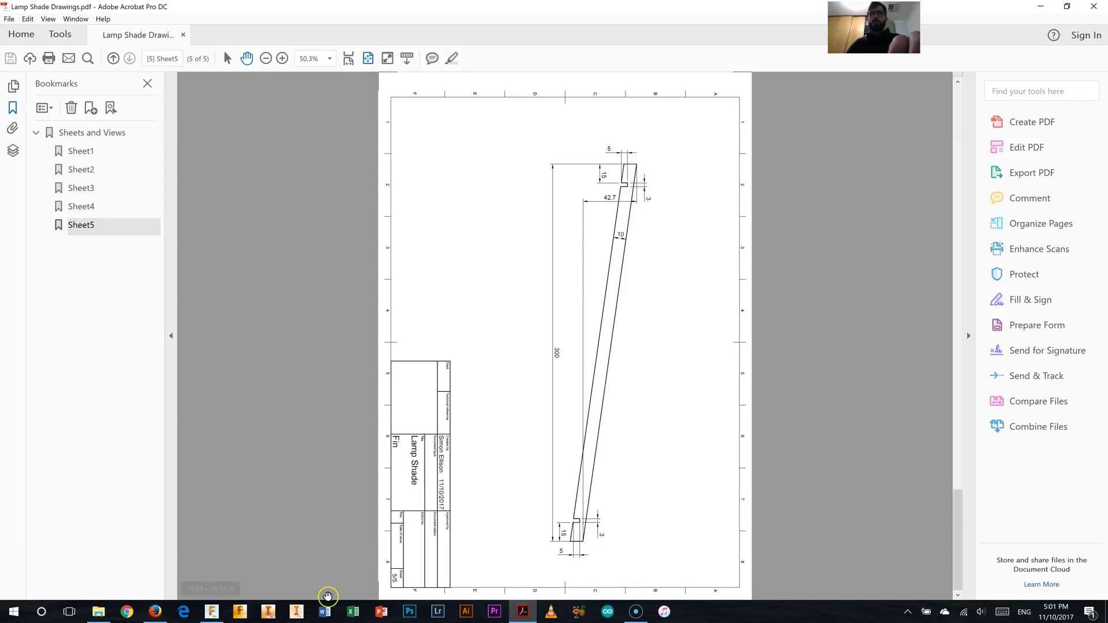
{"action": "left_click", "coordinate": [213, 612]}
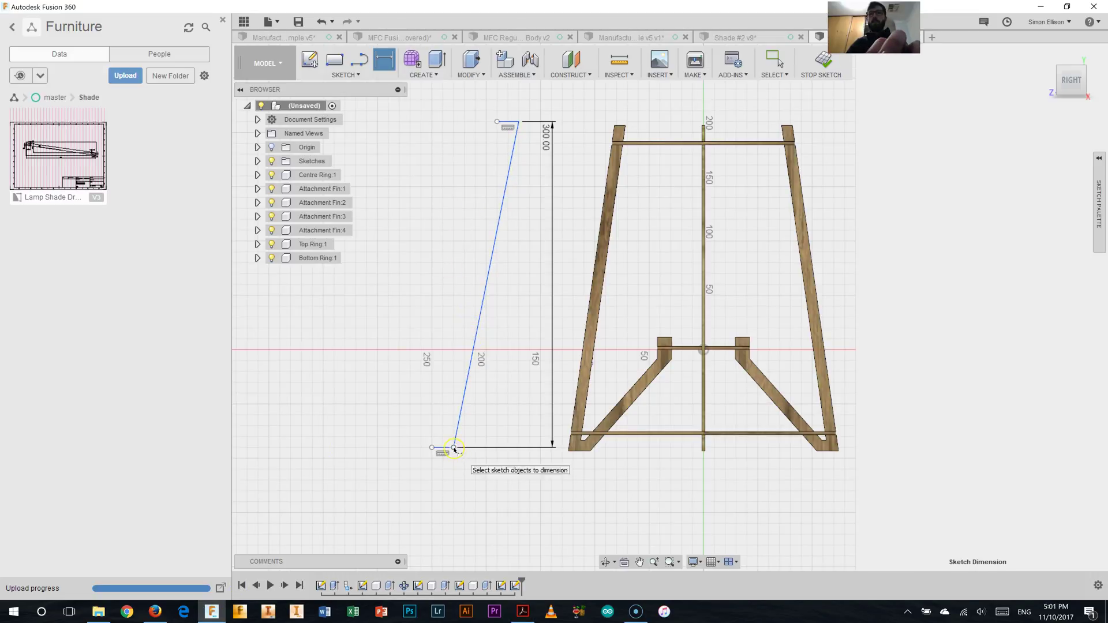
Step: Add a 42.7 mm horizontal offset dimension between the slanted line's ends
{"action": "left_click", "coordinate": [519, 122]}
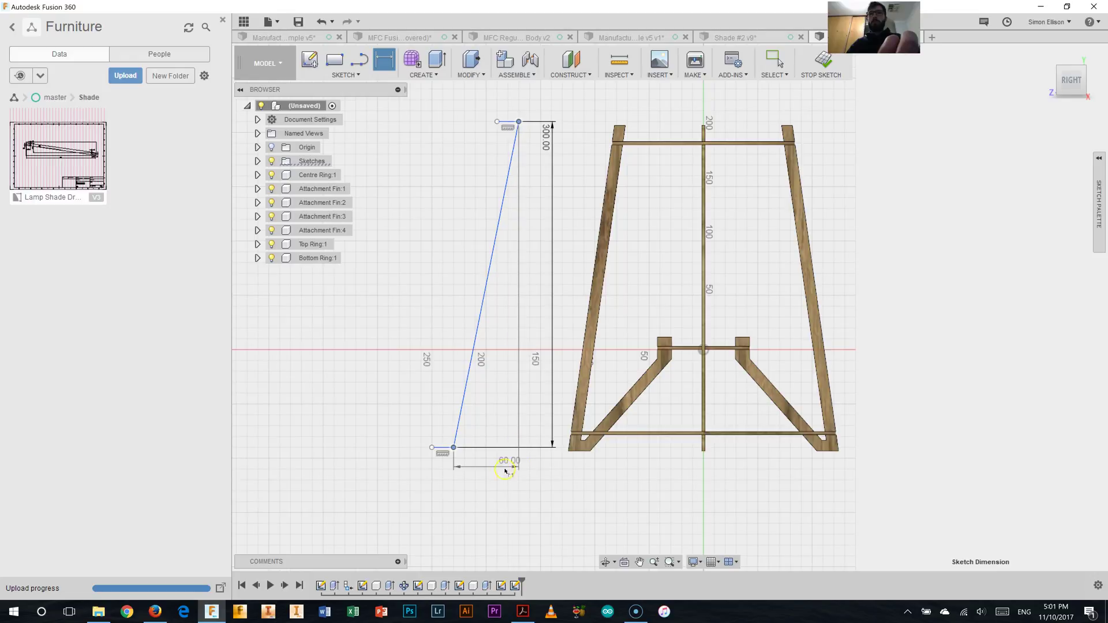
{"action": "left_click", "coordinate": [486, 495]}
{"action": "type", "text": "42"}
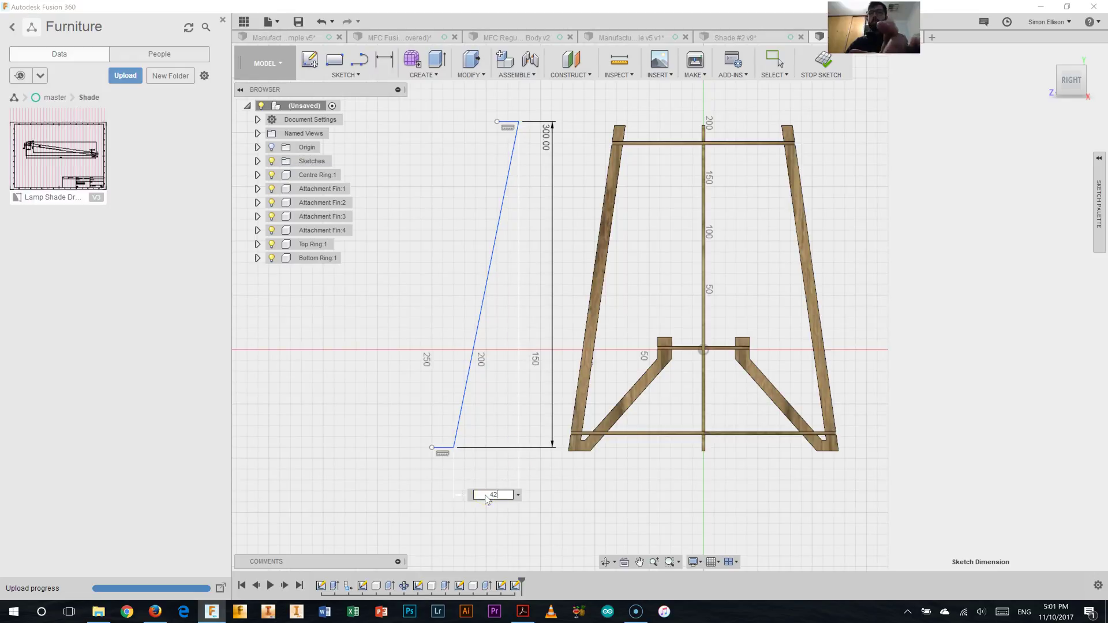
{"action": "type", "text": ".7"}
{"action": "key", "text": "Return"}
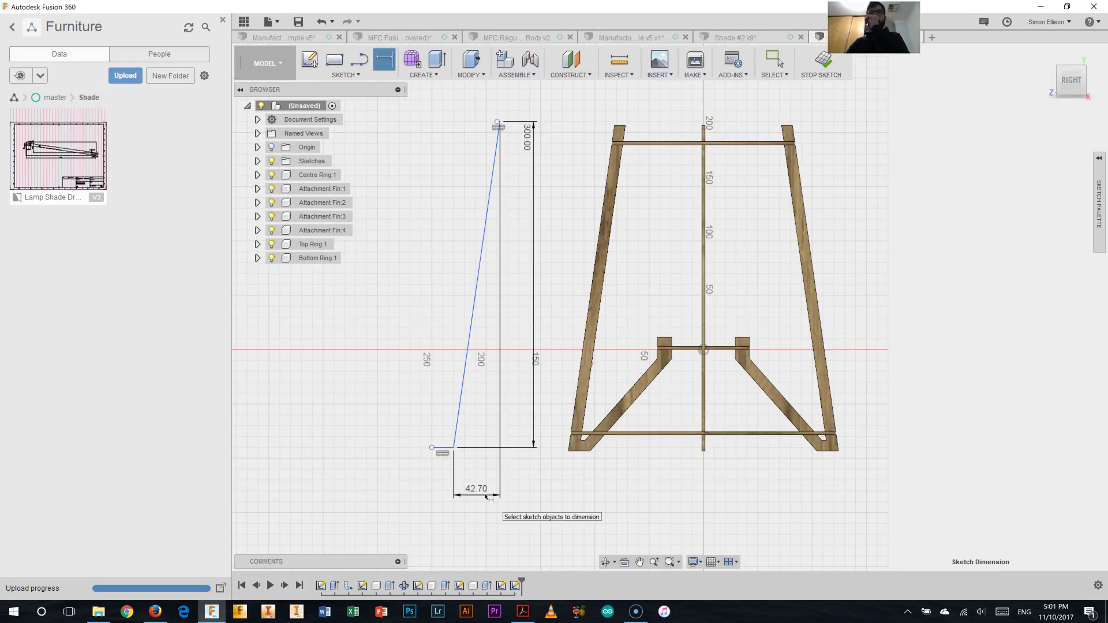
{"action": "left_click", "coordinate": [464, 384]}
{"action": "scroll", "coordinate": [464, 384], "scroll_direction": "up", "scroll_amount": 2}
{"action": "scroll", "coordinate": [465, 381], "scroll_direction": "down", "scroll_amount": 1}
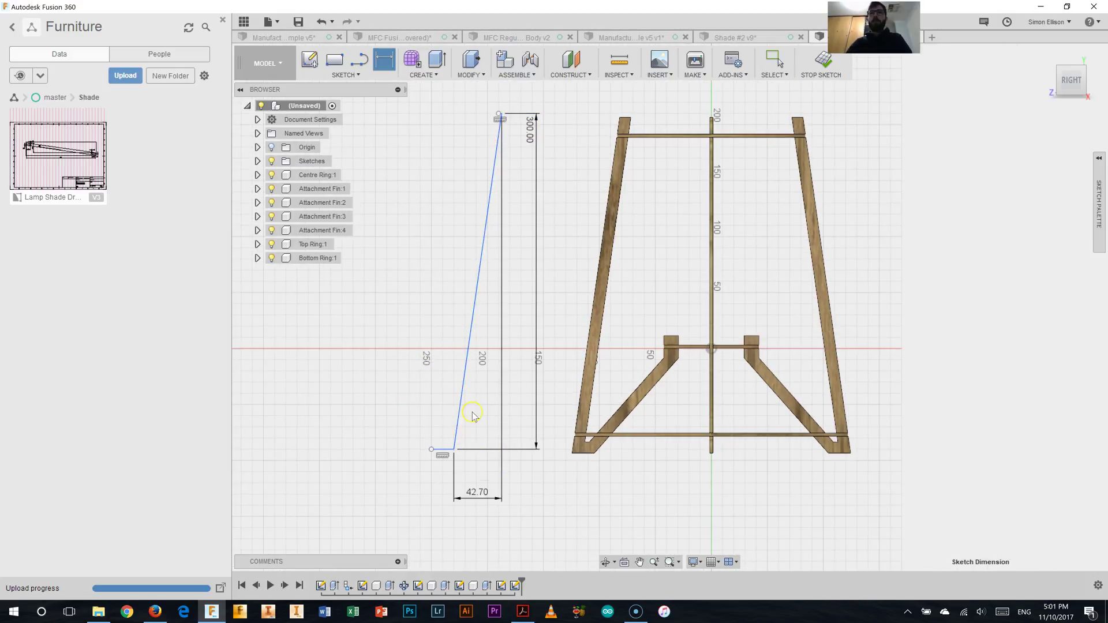
Step: Stretch the short top segment further left to adjust the fin outline
{"action": "right_click", "coordinate": [456, 448]}
{"action": "key", "text": "Escape"}
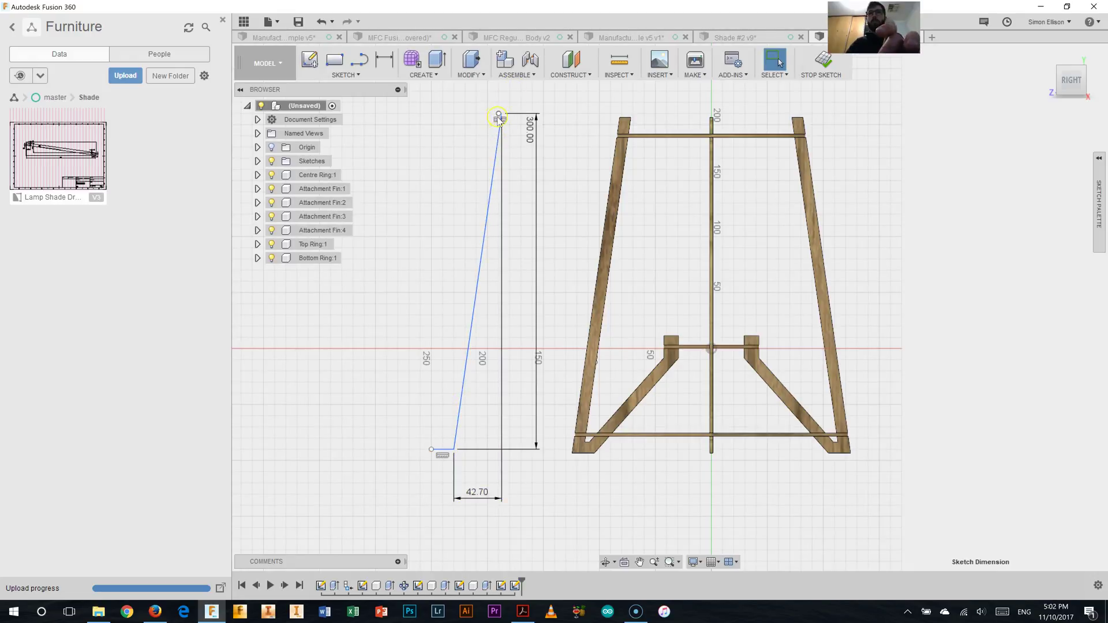
{"action": "key", "text": "d"}
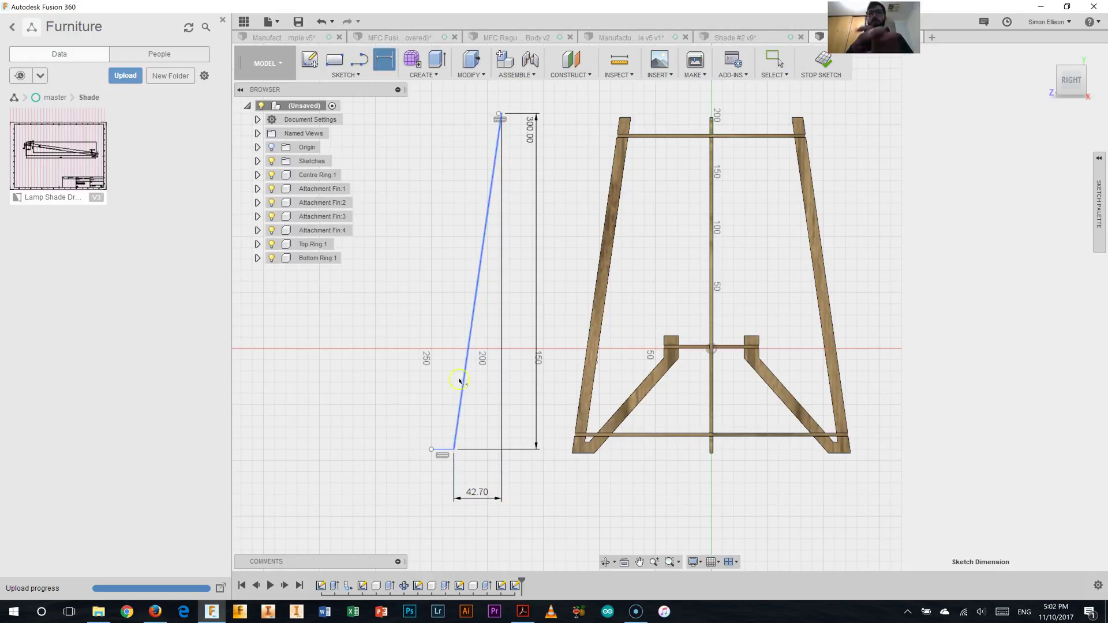
{"action": "left_click", "coordinate": [444, 450]}
{"action": "key", "text": "Escape"}
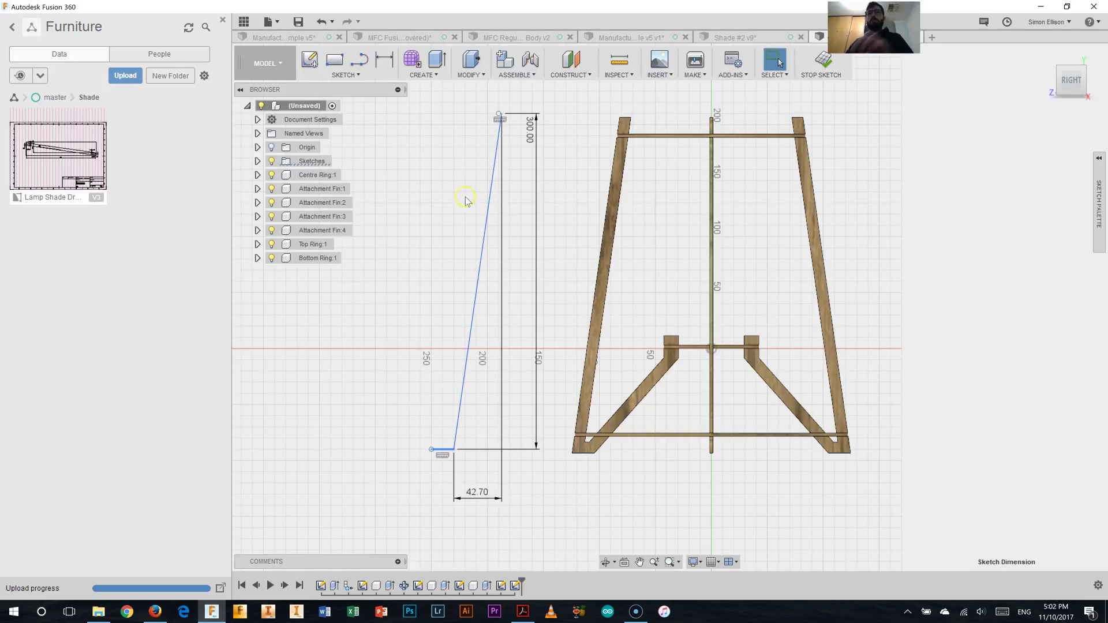
{"action": "scroll", "coordinate": [485, 105], "scroll_direction": "up", "scroll_amount": 5}
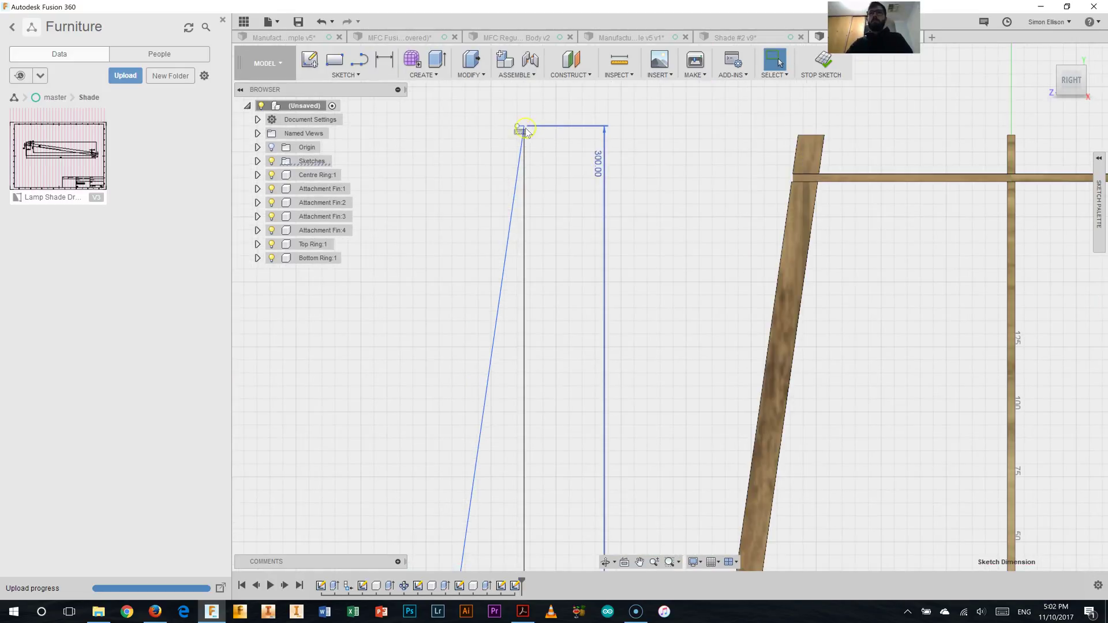
{"action": "left_click_drag", "start_coordinate": [519, 129], "coordinate": [470, 129]}
{"action": "scroll", "coordinate": [462, 302], "scroll_direction": "down", "scroll_amount": 6}
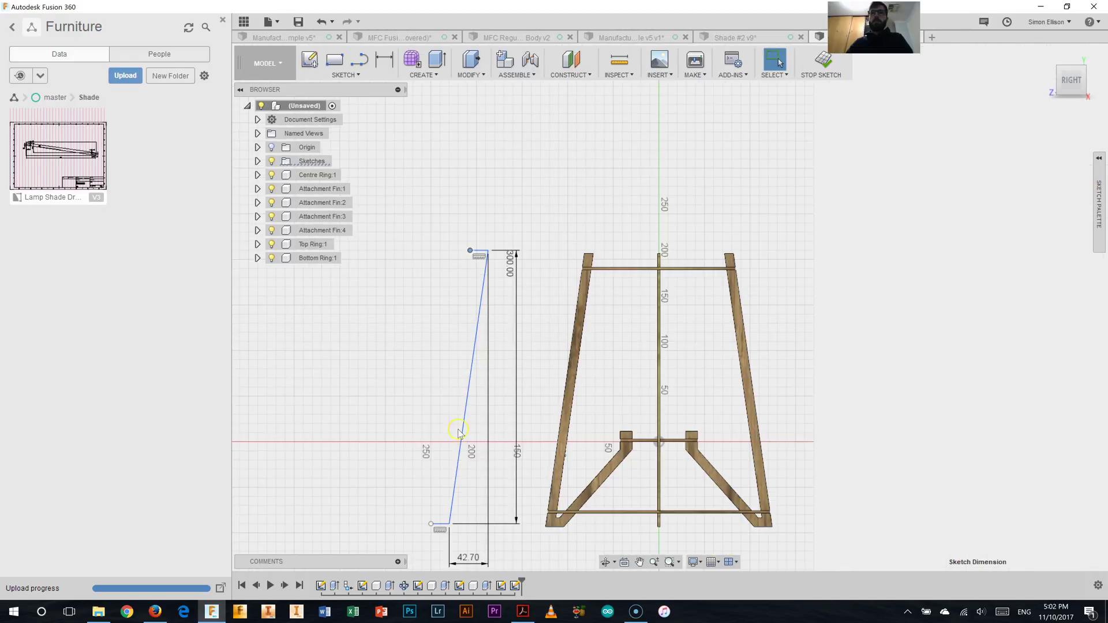
Step: Draw a second slanted line closing the fin outline between the top and bottom segments
{"action": "key", "text": "l"}
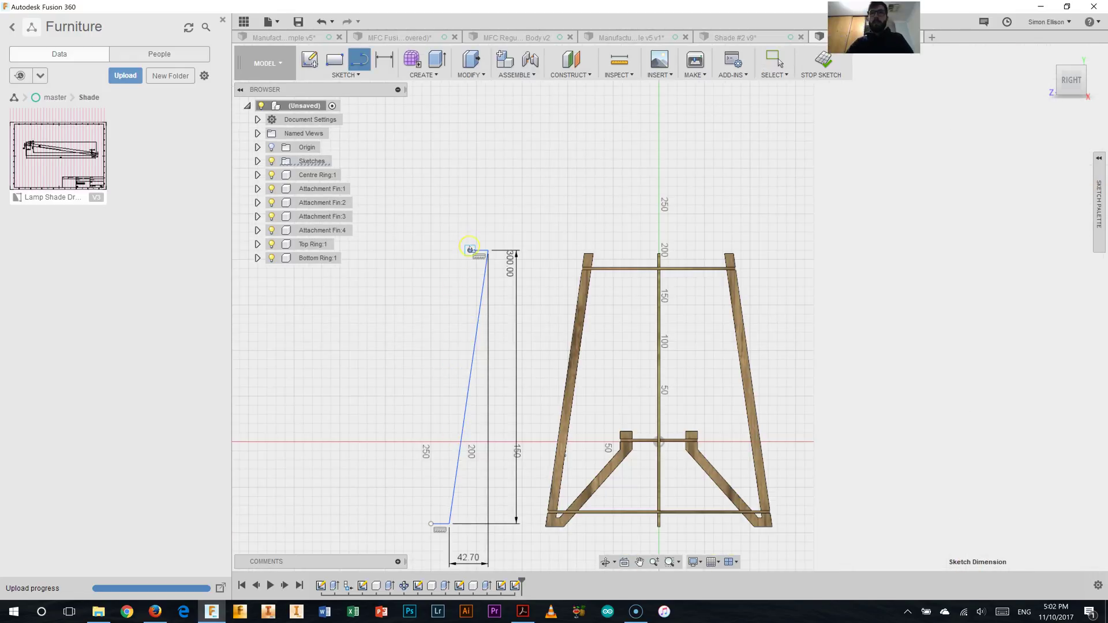
{"action": "left_click", "coordinate": [470, 250]}
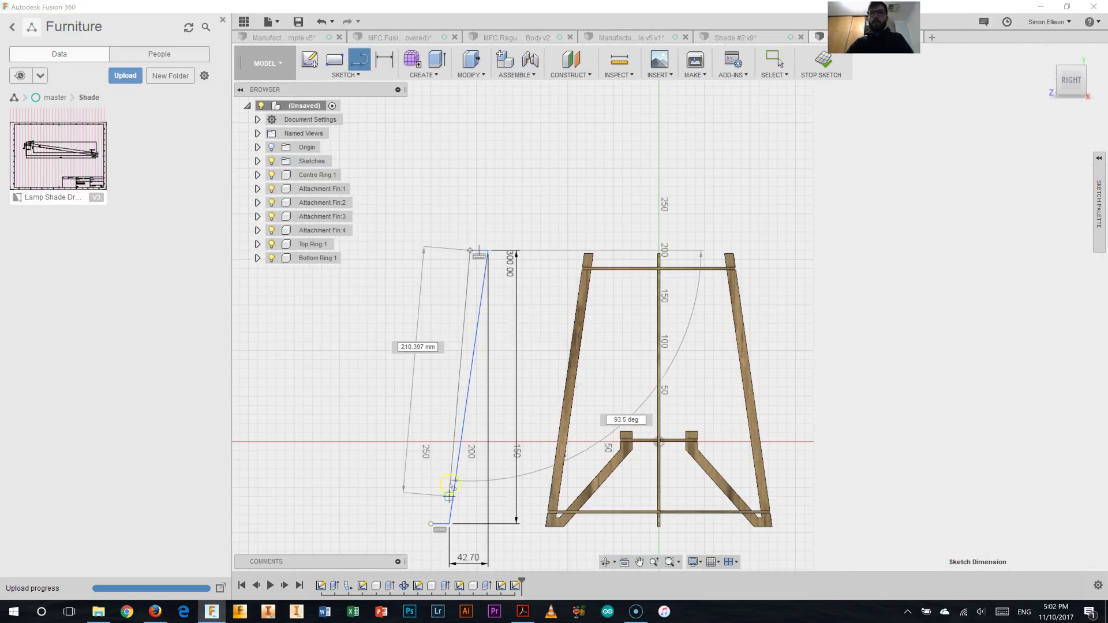
{"action": "left_click", "coordinate": [432, 524]}
{"action": "right_click", "coordinate": [405, 427]}
{"action": "left_click", "coordinate": [435, 425]}
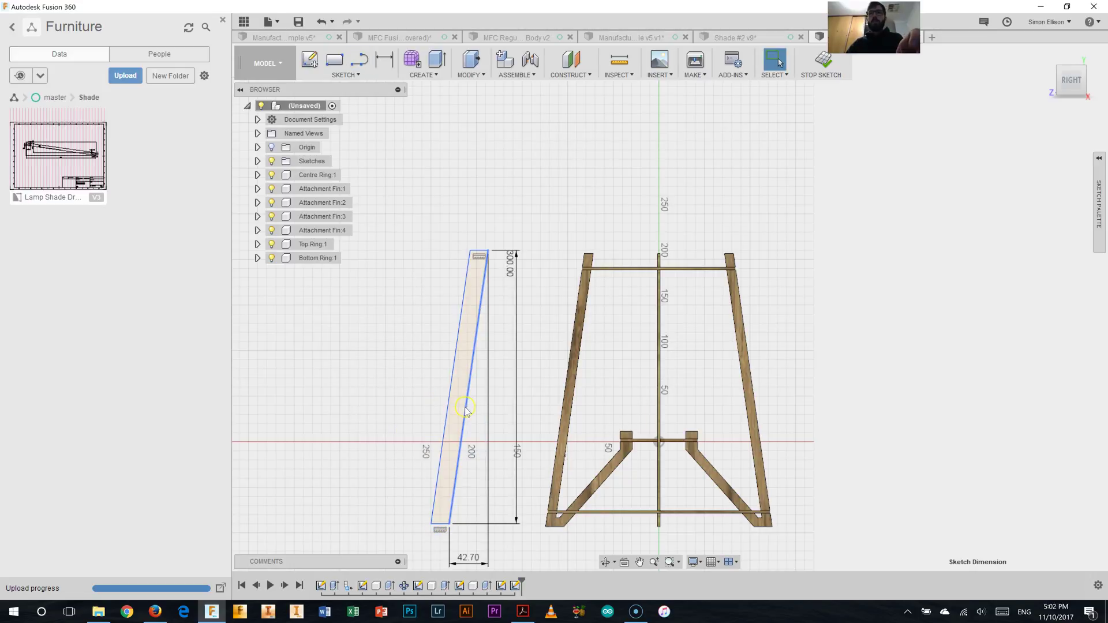
Step: Constrain the two slanted fin edges to be parallel
{"action": "left_click", "coordinate": [467, 412]}
{"action": "left_click", "coordinate": [449, 409]}
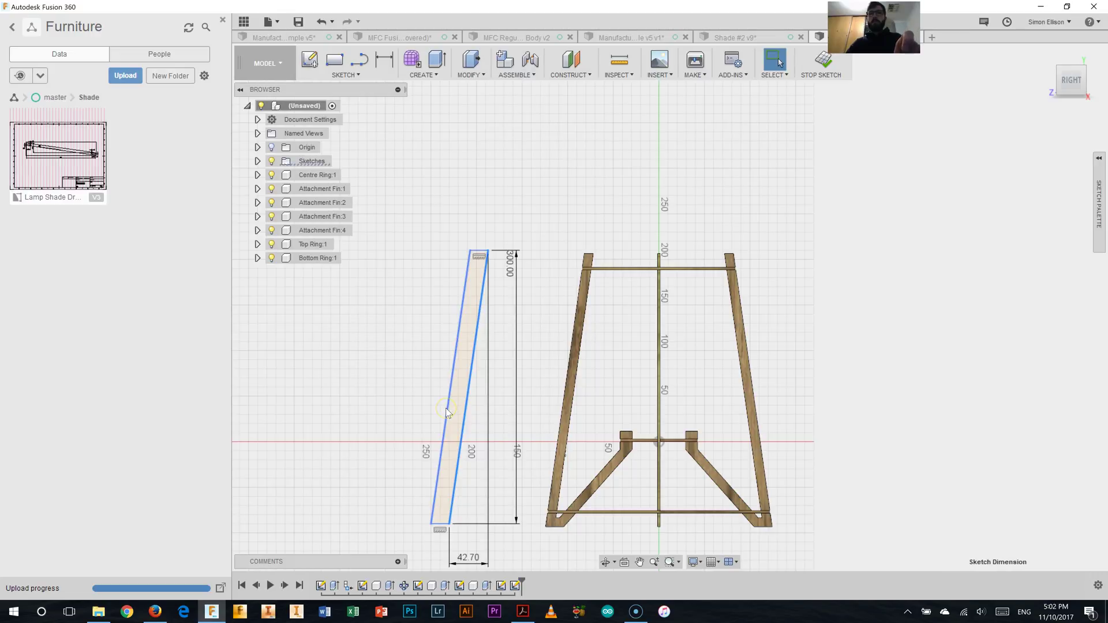
{"action": "right_click", "coordinate": [446, 409]}
{"action": "left_click", "coordinate": [450, 531]}
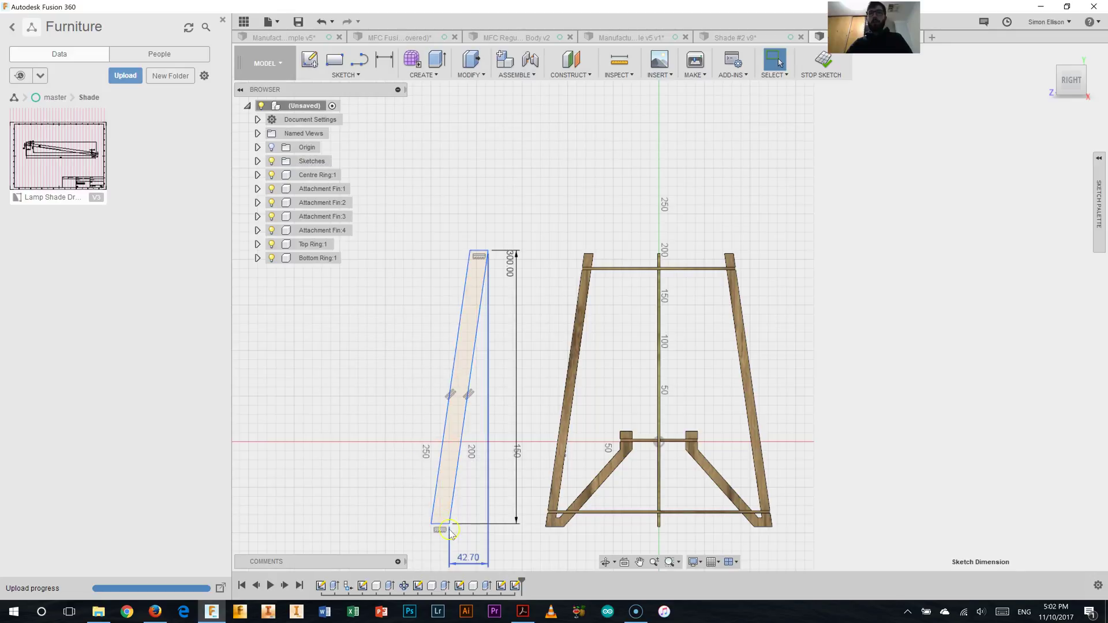
{"action": "left_click", "coordinate": [485, 482]}
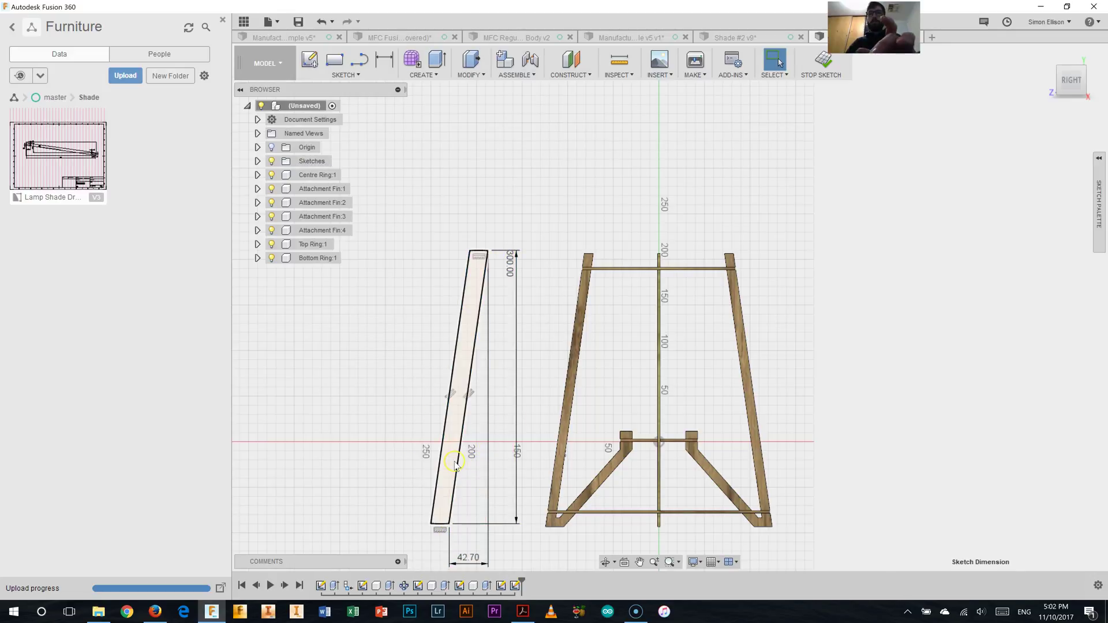
Step: Dimension the distance between the two slanted edges to 10 mm
{"action": "key", "text": "d"}
{"action": "left_click", "coordinate": [464, 444]}
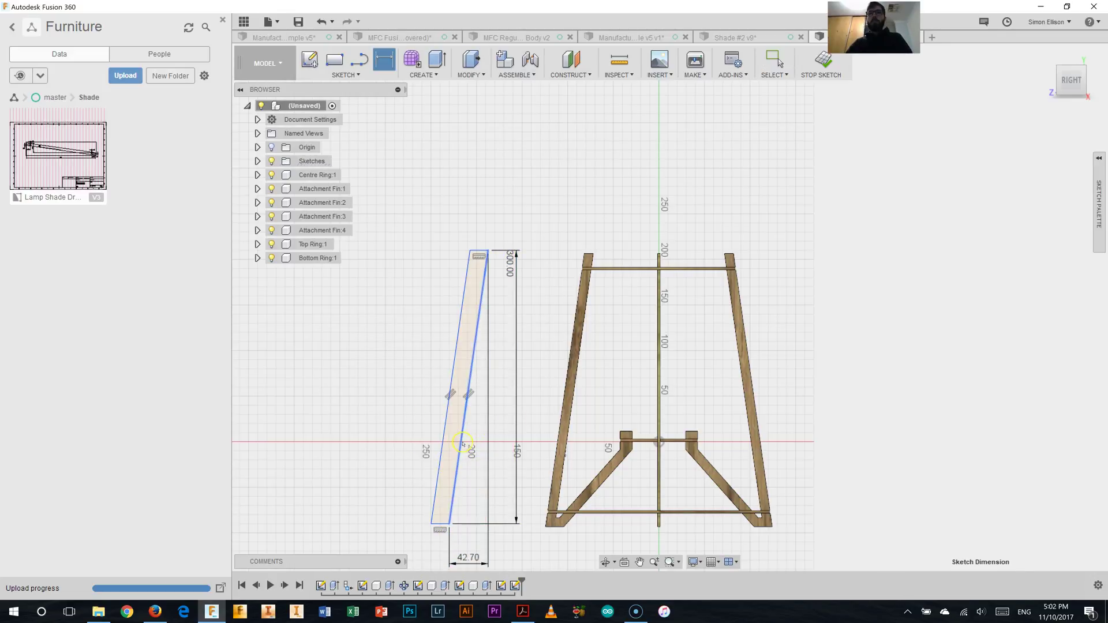
{"action": "left_click", "coordinate": [445, 448]}
{"action": "left_click", "coordinate": [456, 432]}
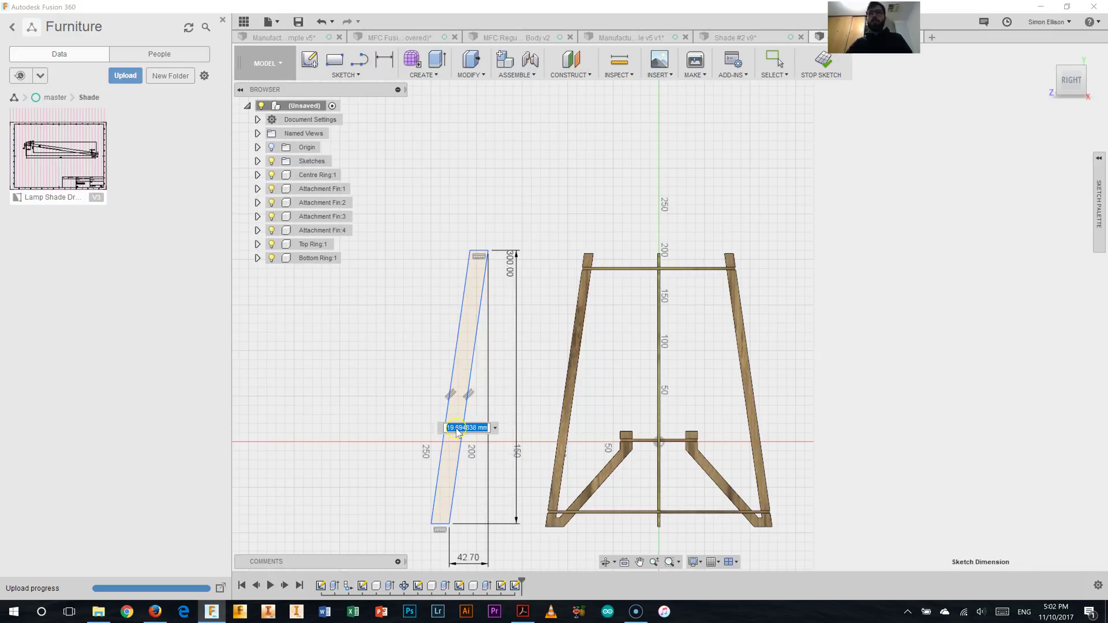
{"action": "type", "text": "10"}
{"action": "key", "text": "Return"}
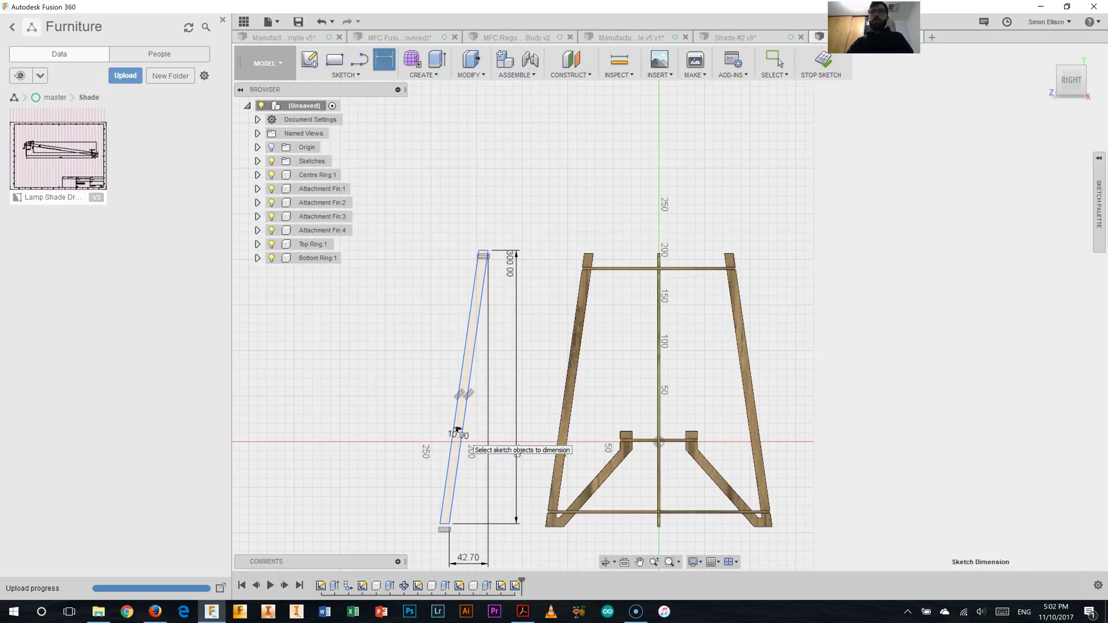
{"action": "left_click", "coordinate": [548, 501]}
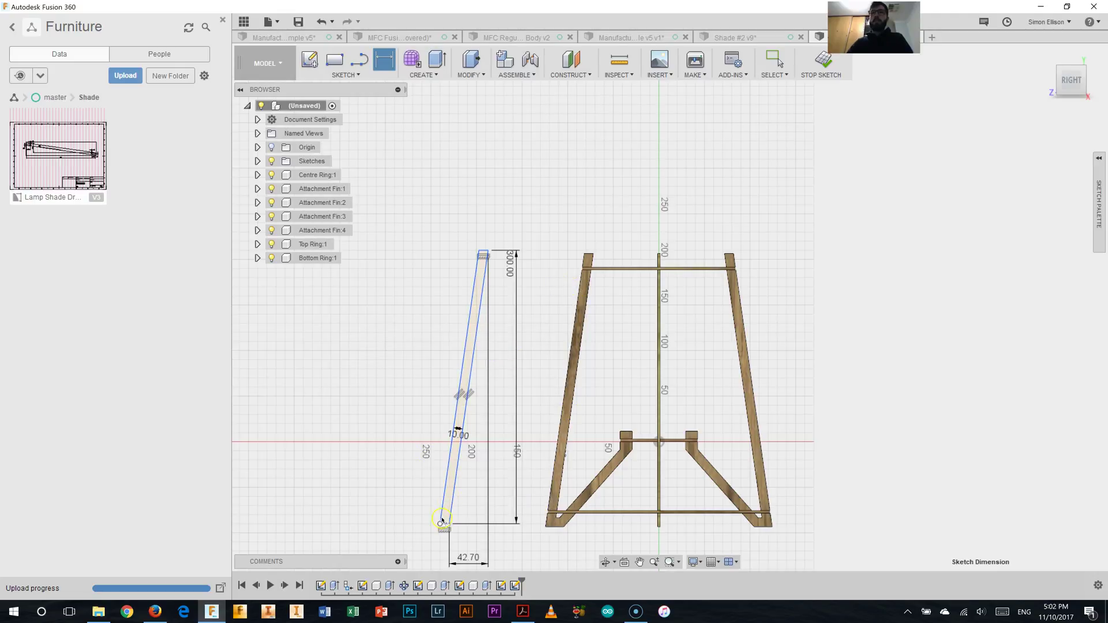
Step: Draw a small rectangular notch off the fin's left edge near its base
{"action": "scroll", "coordinate": [448, 526], "scroll_direction": "up", "scroll_amount": 5}
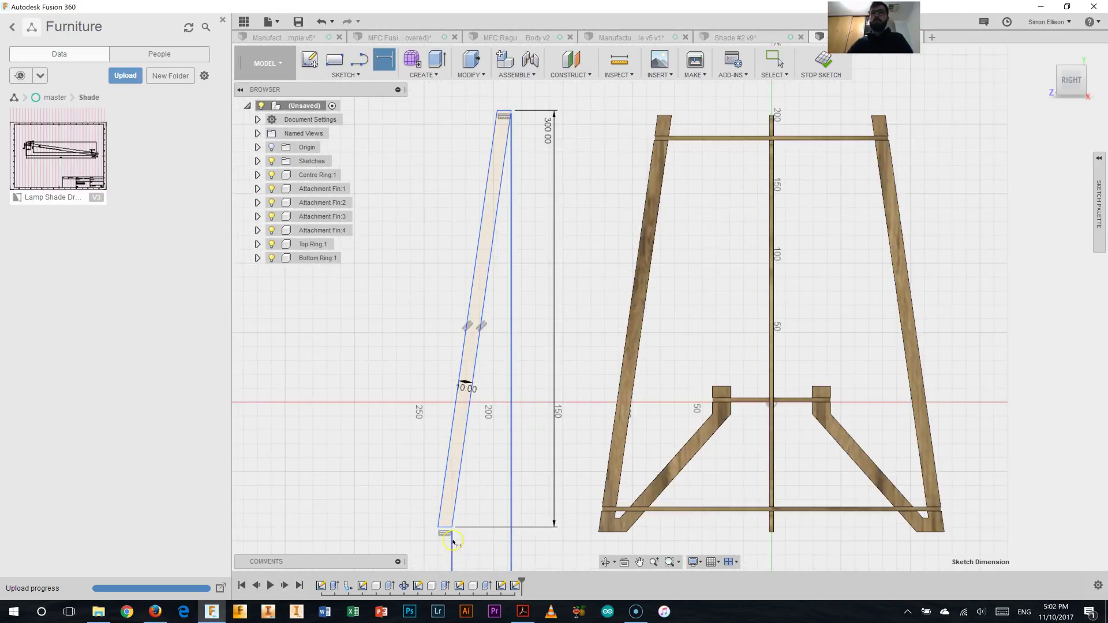
{"action": "scroll", "coordinate": [452, 544], "scroll_direction": "up", "scroll_amount": 1}
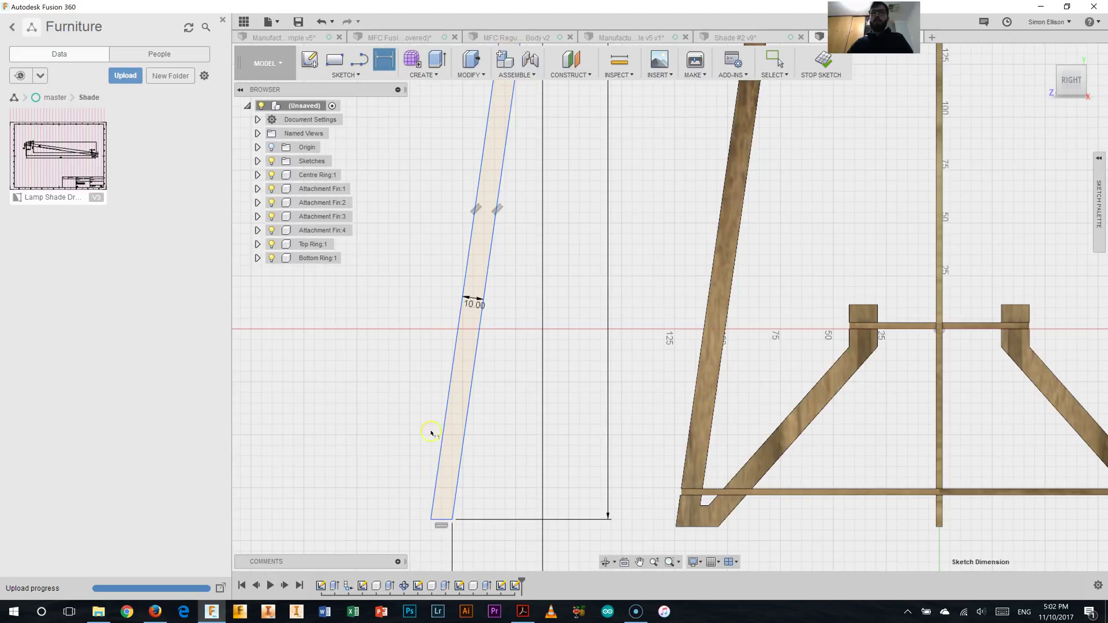
{"action": "left_click", "coordinate": [364, 60]}
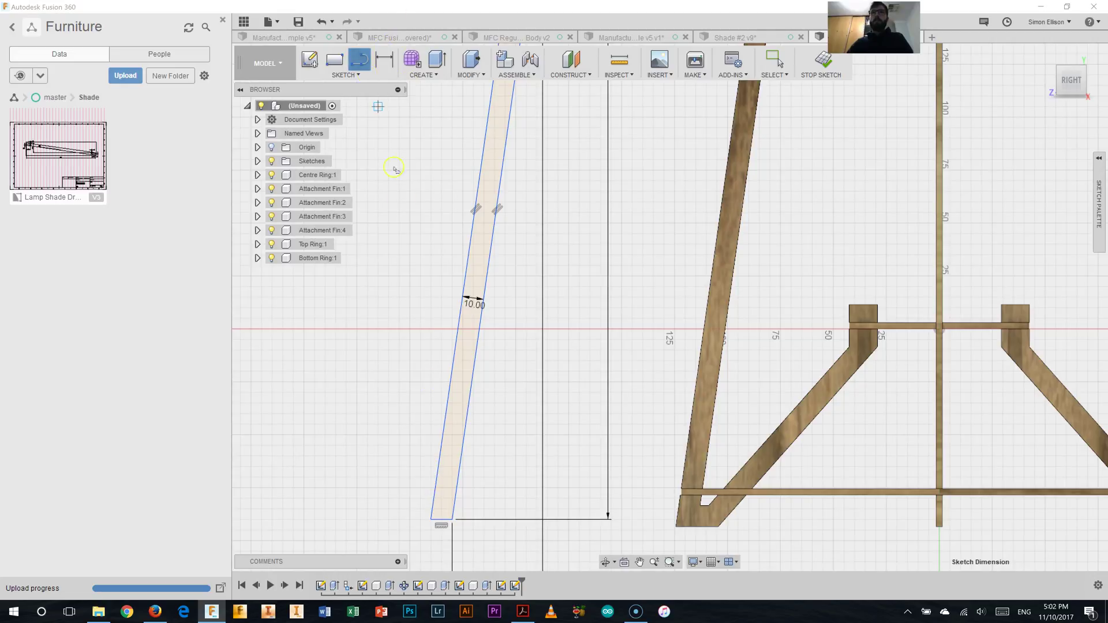
{"action": "left_click", "coordinate": [434, 495]}
{"action": "scroll", "coordinate": [448, 496], "scroll_direction": "up", "scroll_amount": 5}
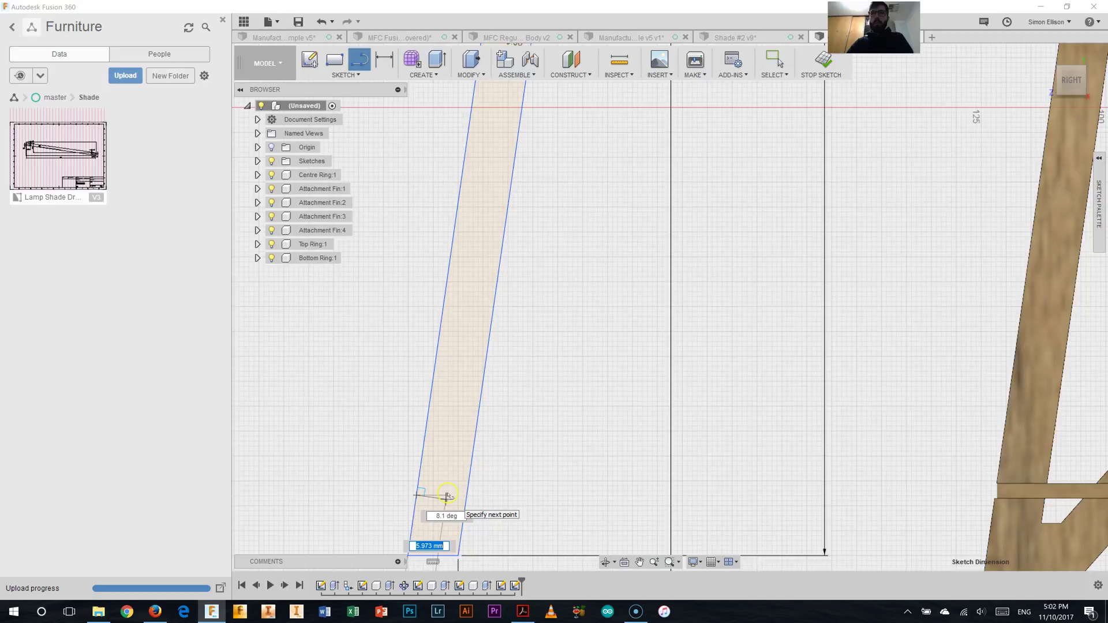
{"action": "scroll", "coordinate": [448, 495], "scroll_direction": "up", "scroll_amount": 1}
{"action": "left_click", "coordinate": [453, 494]}
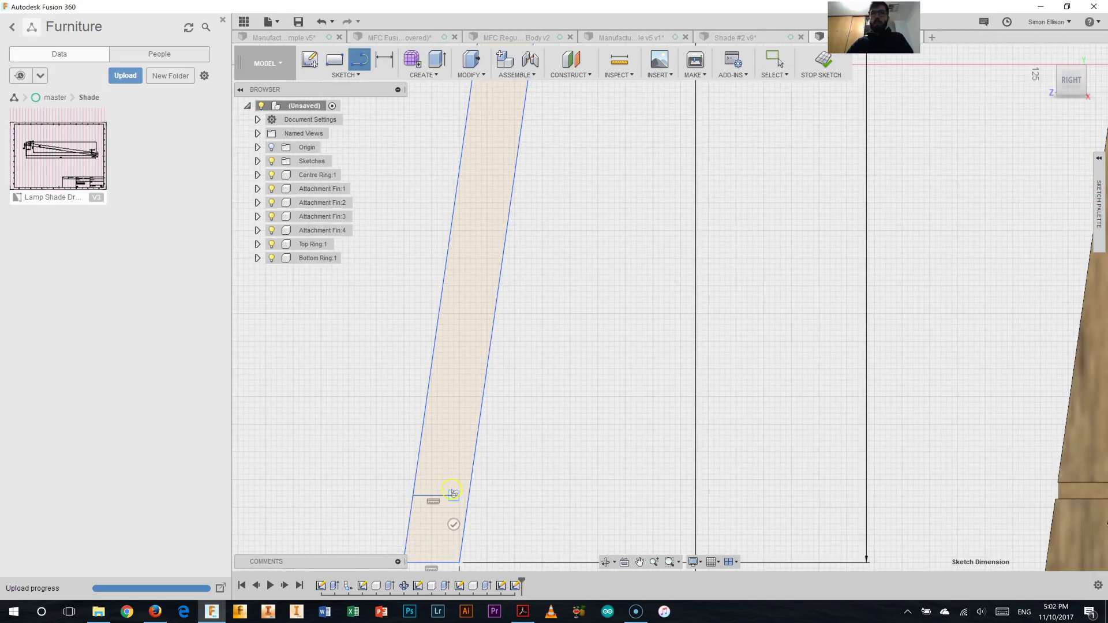
{"action": "left_click", "coordinate": [454, 480]}
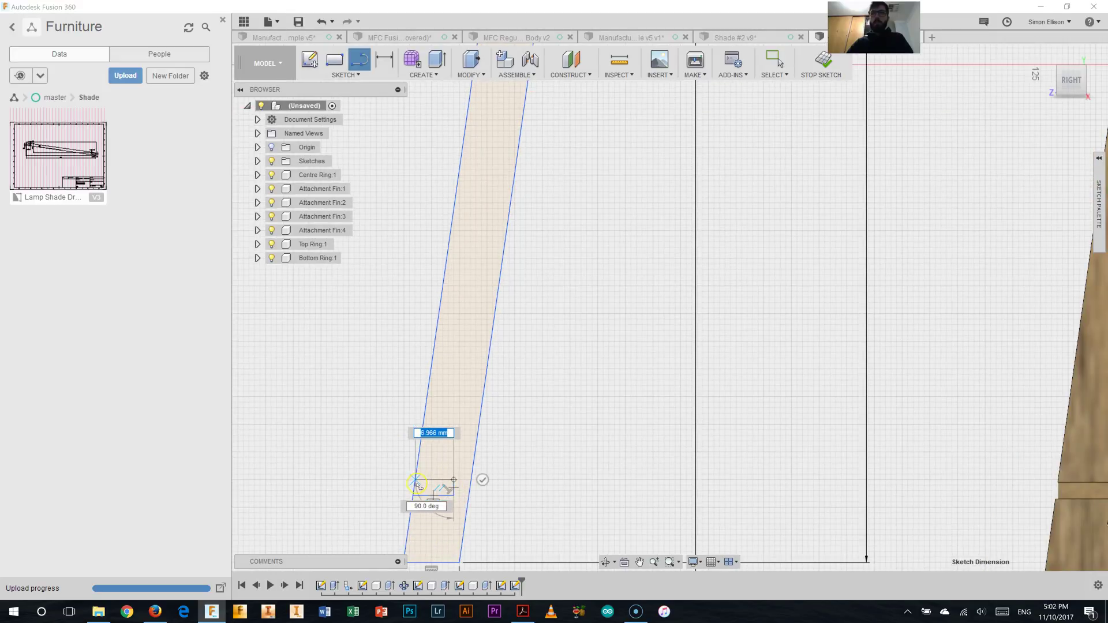
{"action": "left_click", "coordinate": [416, 482]}
{"action": "right_click", "coordinate": [427, 458]}
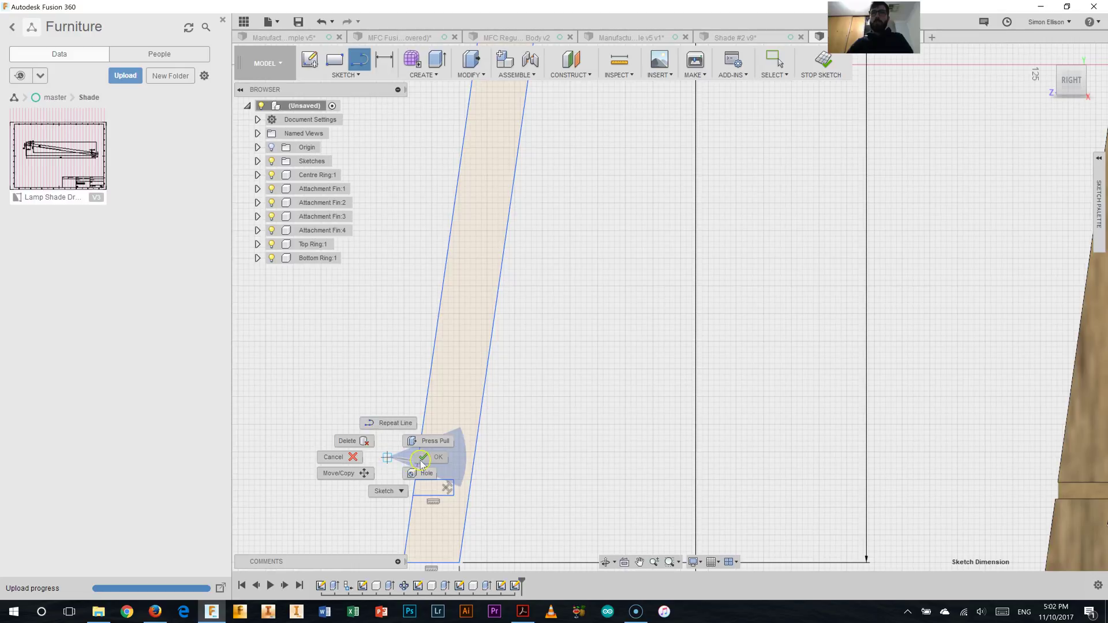
{"action": "key", "text": "Escape"}
Step: Position the notch 15 mm above the fin's bottom line
{"action": "key", "text": "d"}
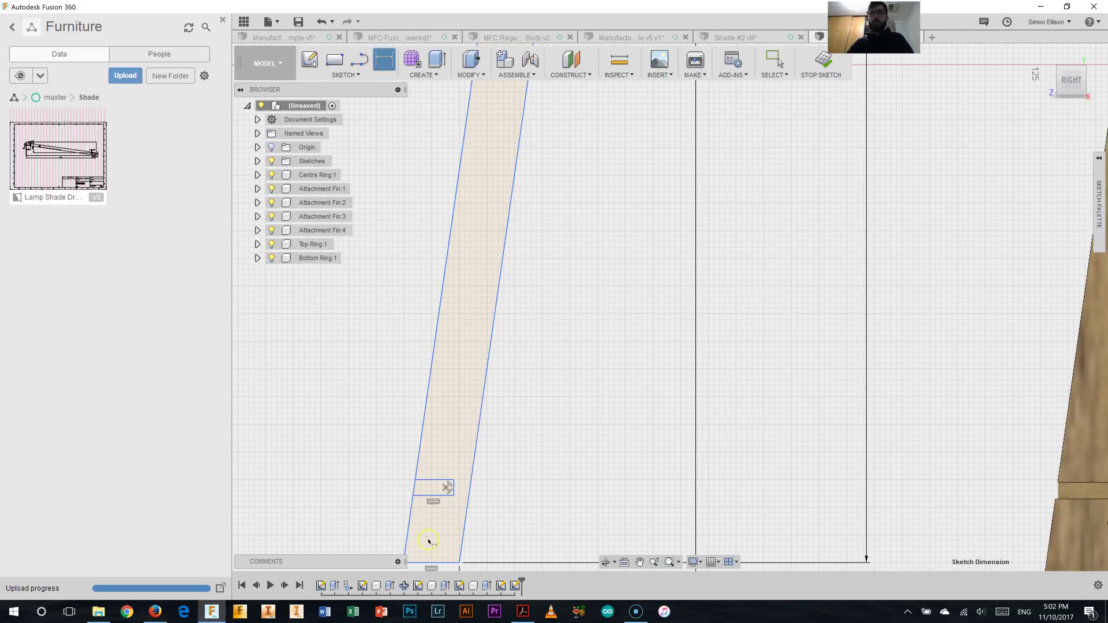
{"action": "left_click", "coordinate": [428, 562]}
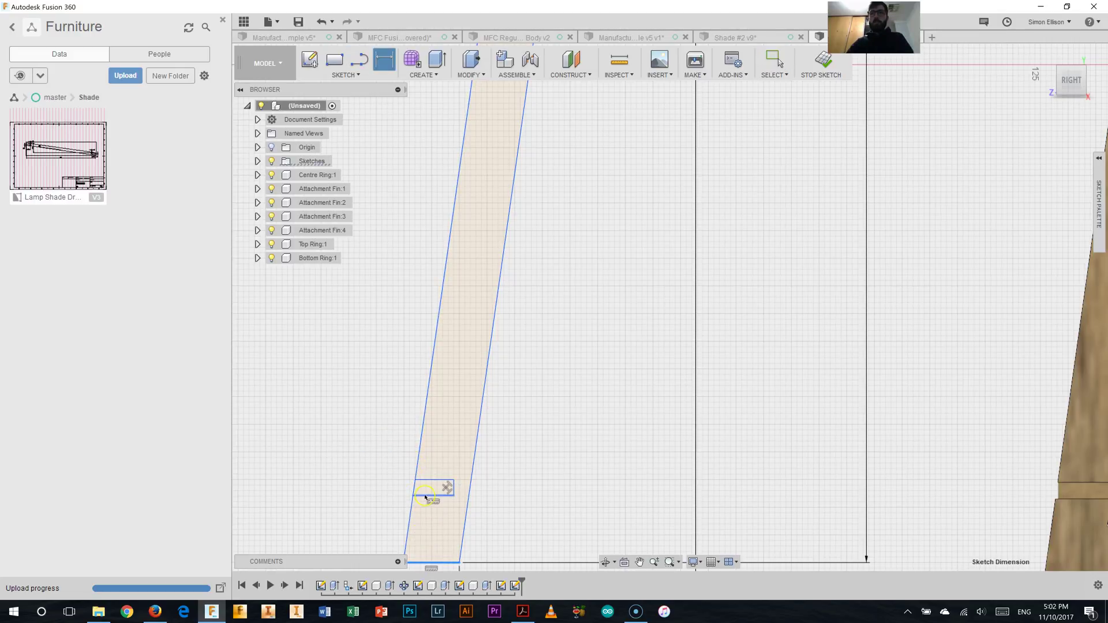
{"action": "left_click", "coordinate": [429, 494]}
{"action": "left_click", "coordinate": [359, 508]}
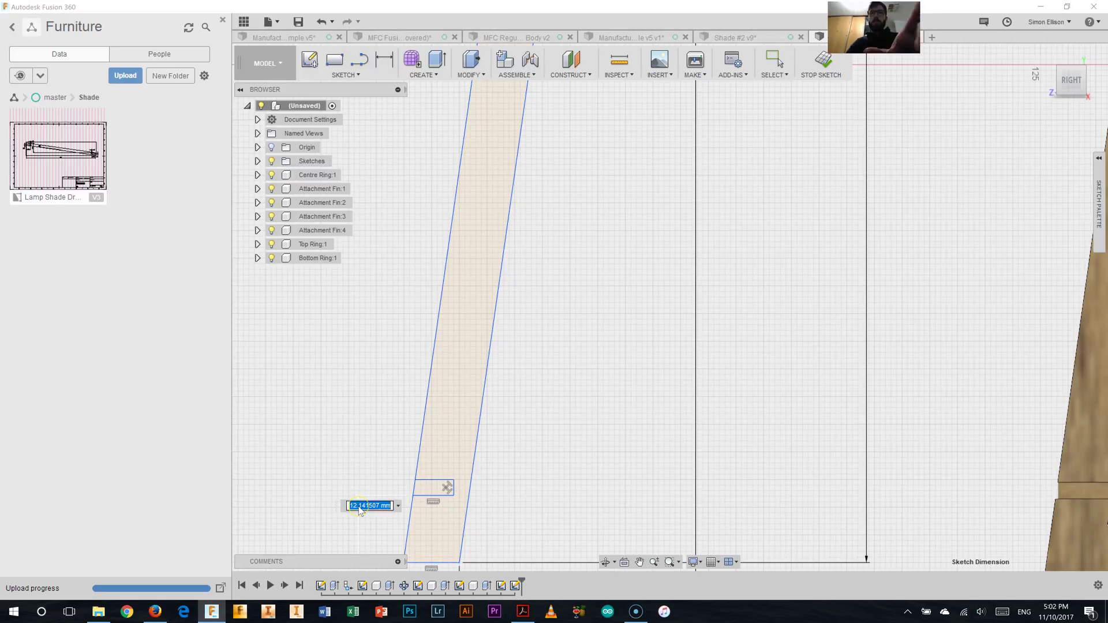
{"action": "type", "text": "15"}
{"action": "key", "text": "Return"}
Step: Size the notch to 3 mm high and 5 mm wide
{"action": "left_click", "coordinate": [432, 483]}
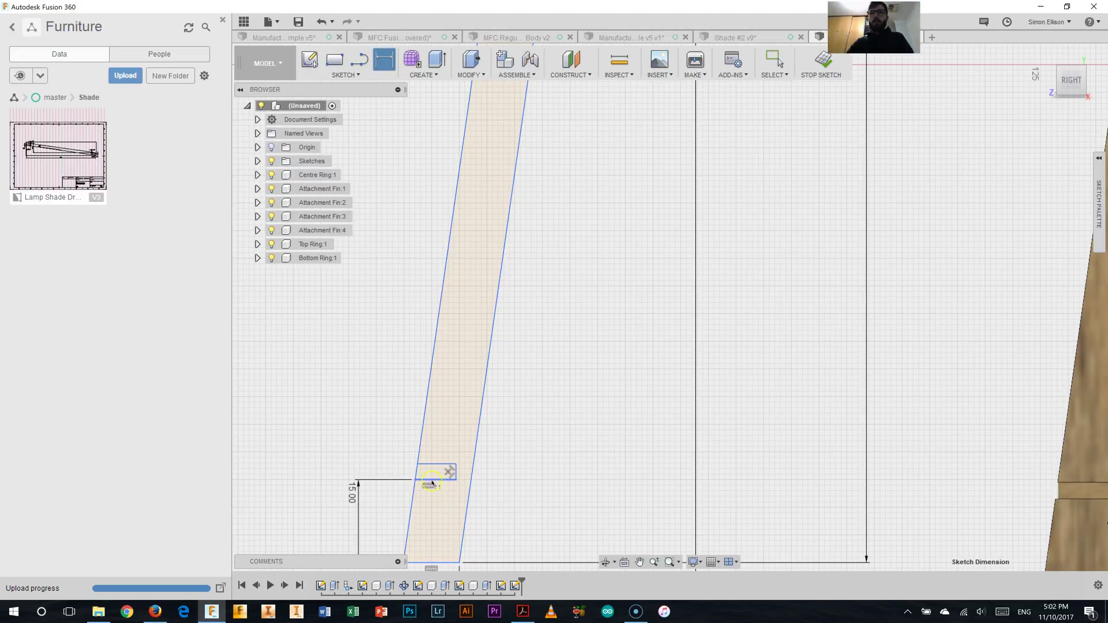
{"action": "left_click", "coordinate": [487, 475]}
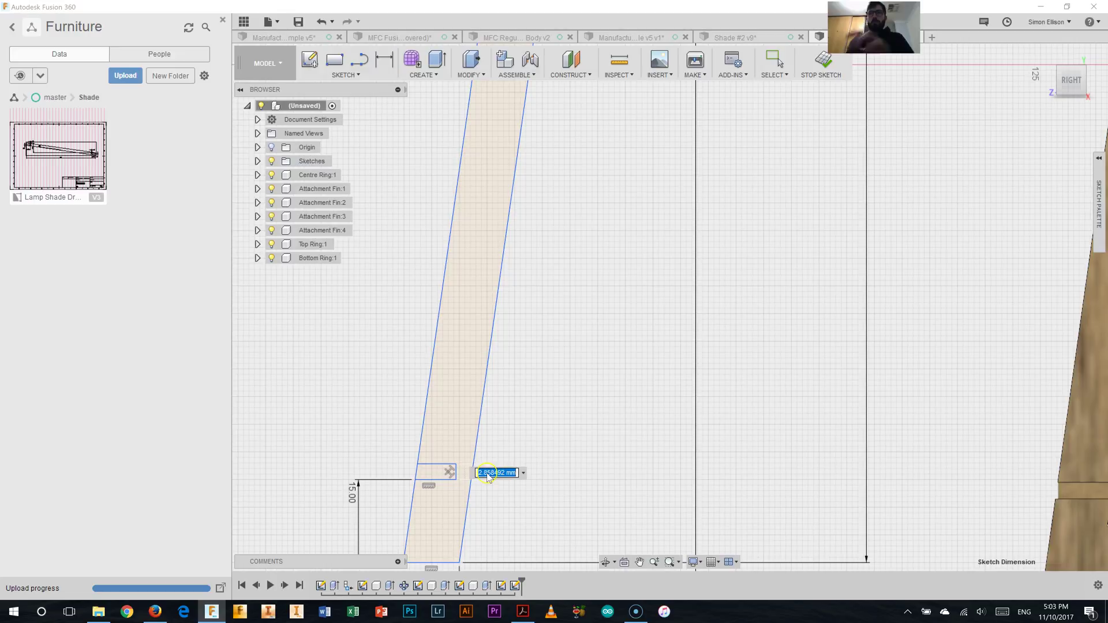
{"action": "type", "text": "3"}
{"action": "key", "text": "Return"}
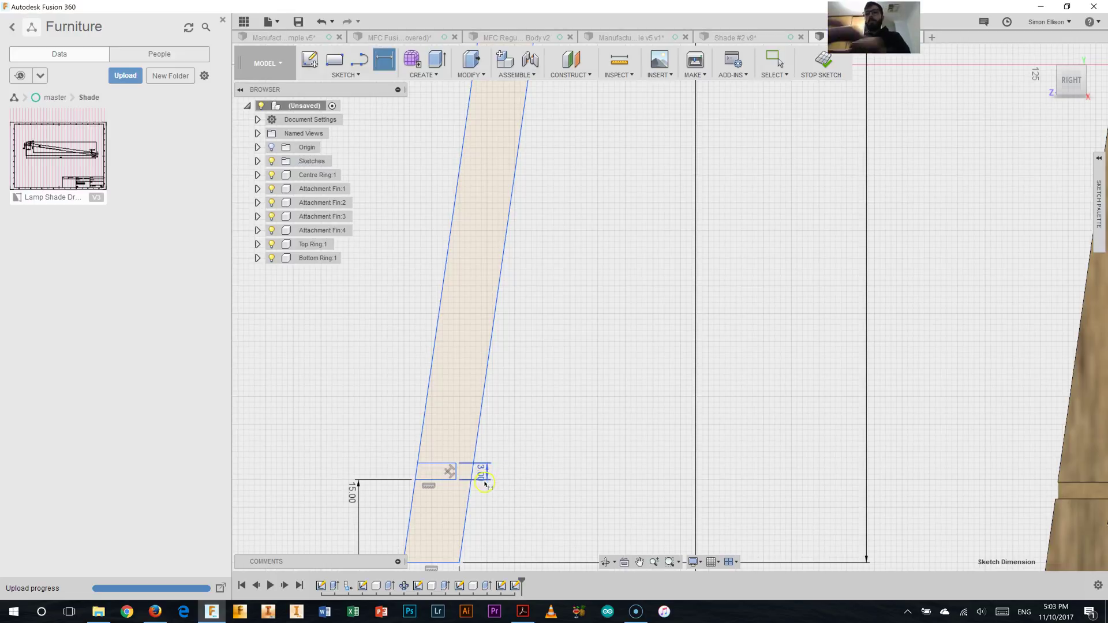
{"action": "left_click", "coordinate": [439, 465]}
{"action": "left_click", "coordinate": [439, 448]}
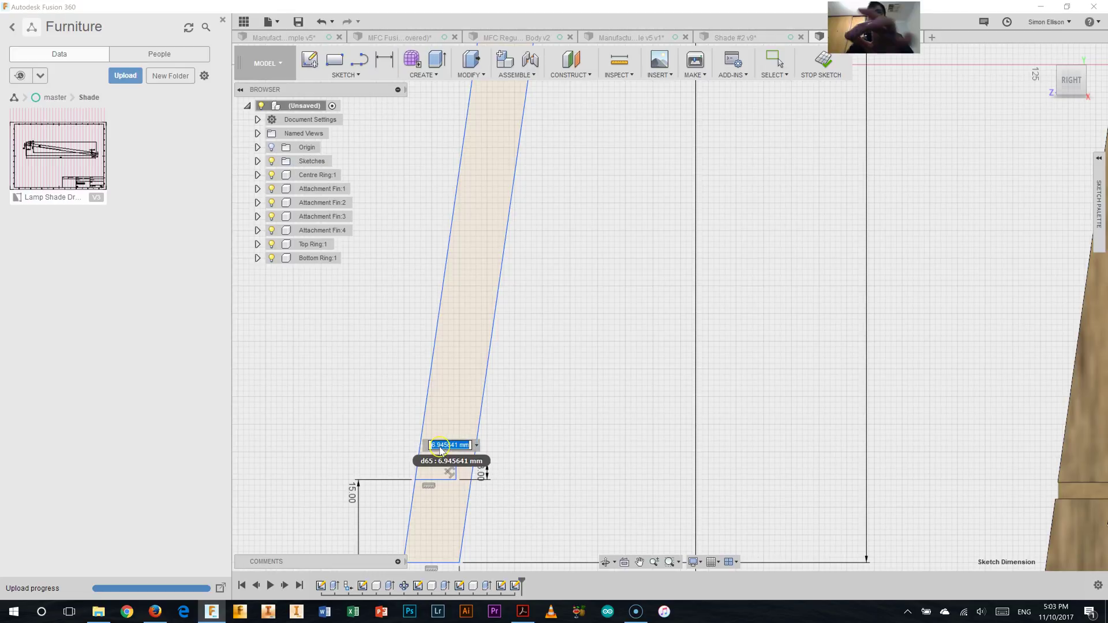
{"action": "type", "text": "5"}
{"action": "key", "text": "Return"}
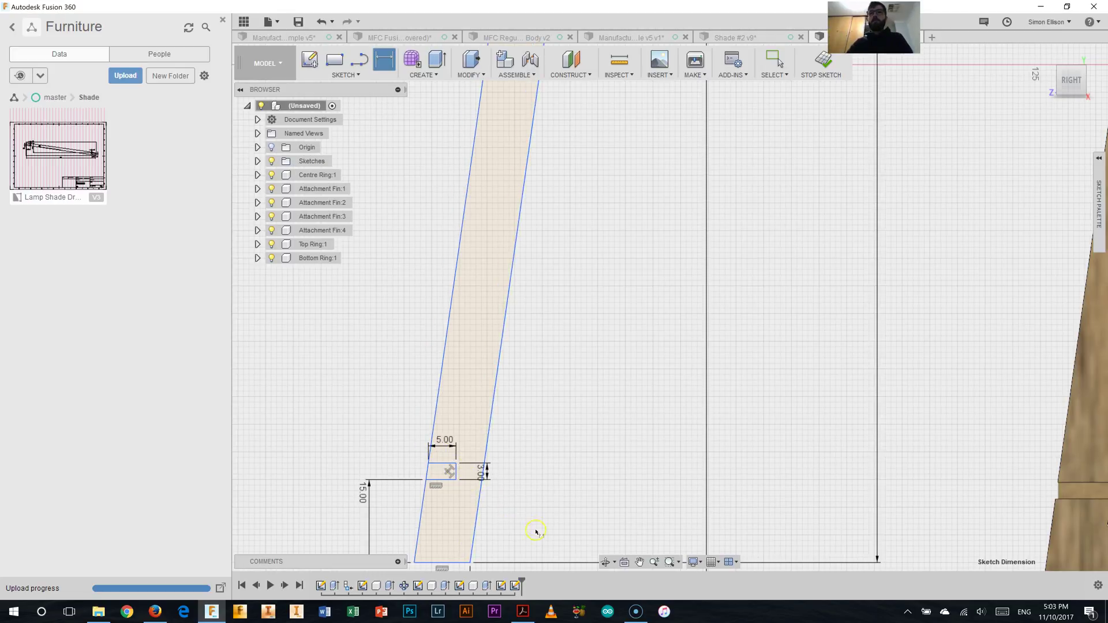
{"action": "scroll", "coordinate": [536, 531], "scroll_direction": "down", "scroll_amount": 1}
{"action": "scroll", "coordinate": [528, 534], "scroll_direction": "down", "scroll_amount": 3}
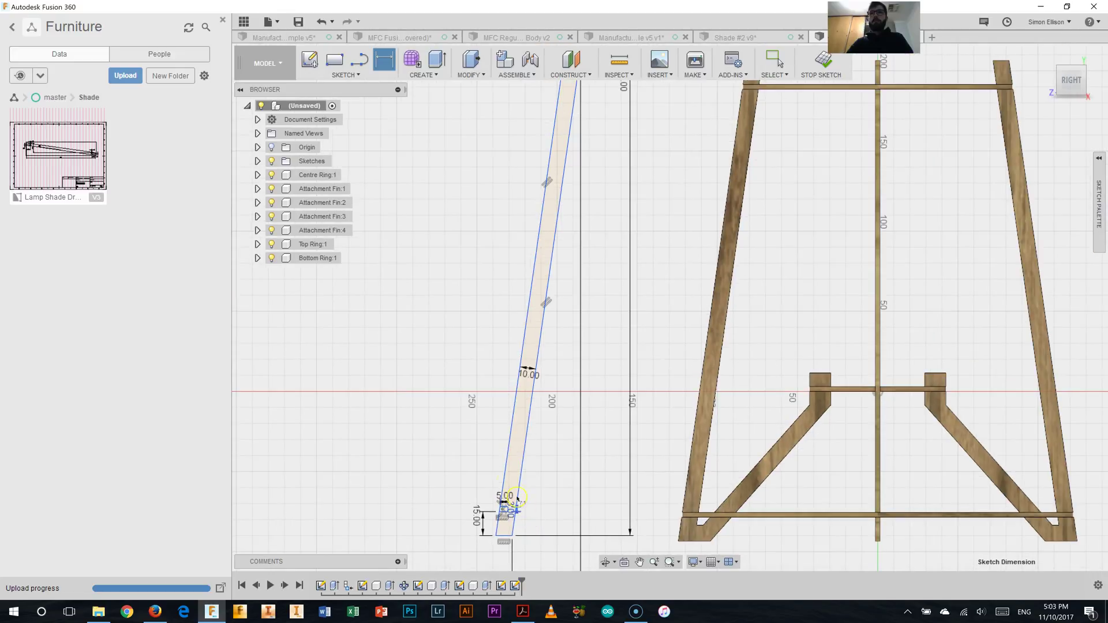
{"action": "scroll", "coordinate": [608, 130], "scroll_direction": "down", "scroll_amount": 1}
{"action": "scroll", "coordinate": [581, 148], "scroll_direction": "up", "scroll_amount": 4}
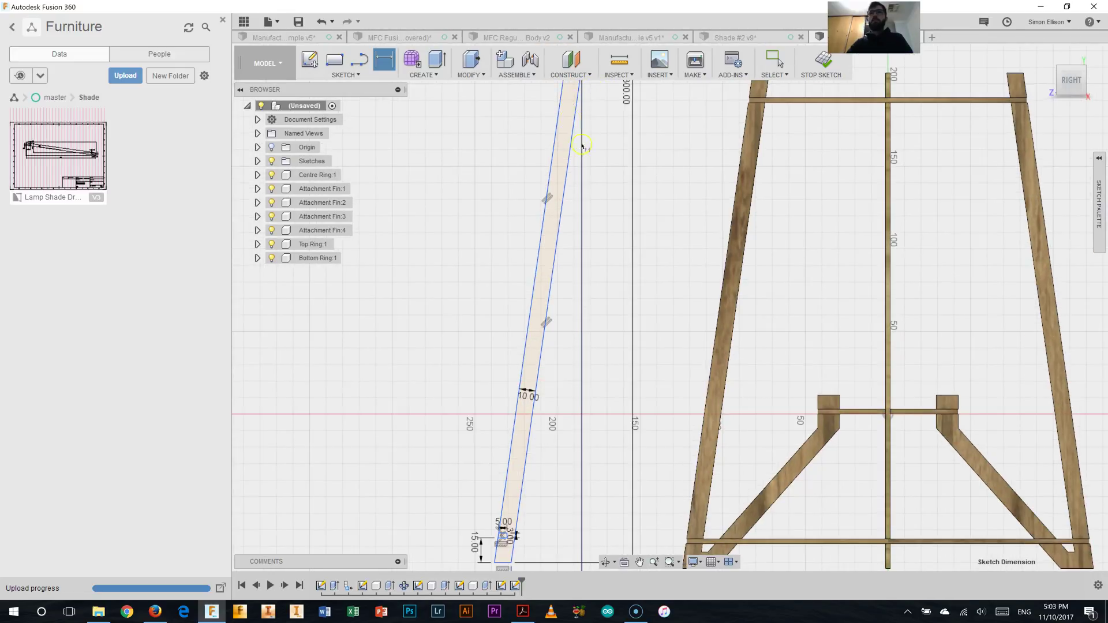
{"action": "scroll", "coordinate": [580, 172], "scroll_direction": "up", "scroll_amount": 2}
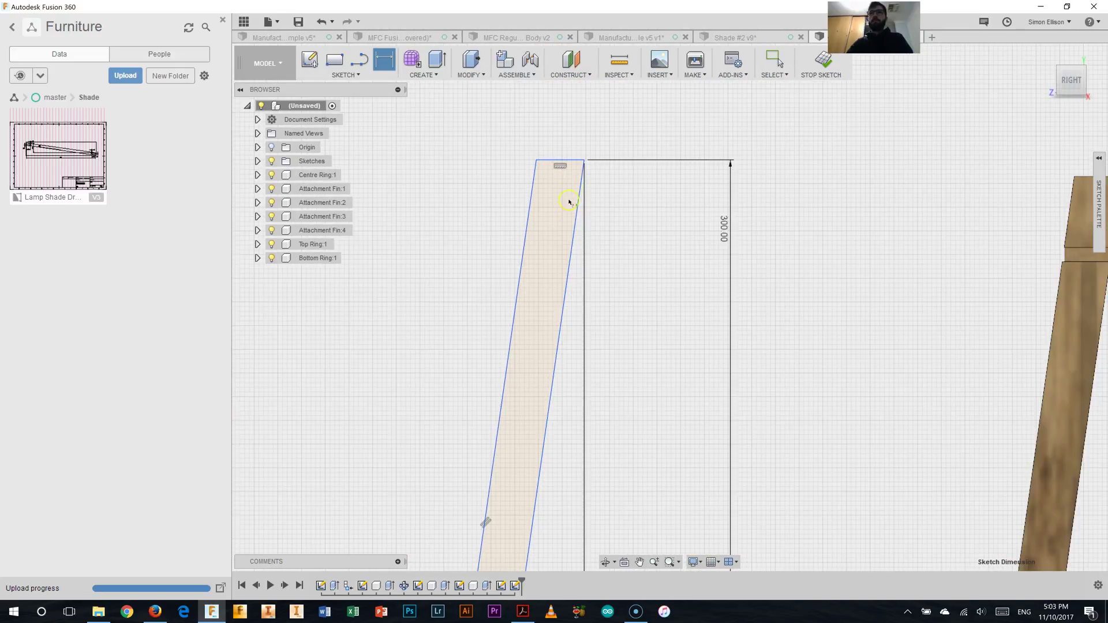
Step: Draw a second rectangular notch near the top of the fin
{"action": "key", "text": "l"}
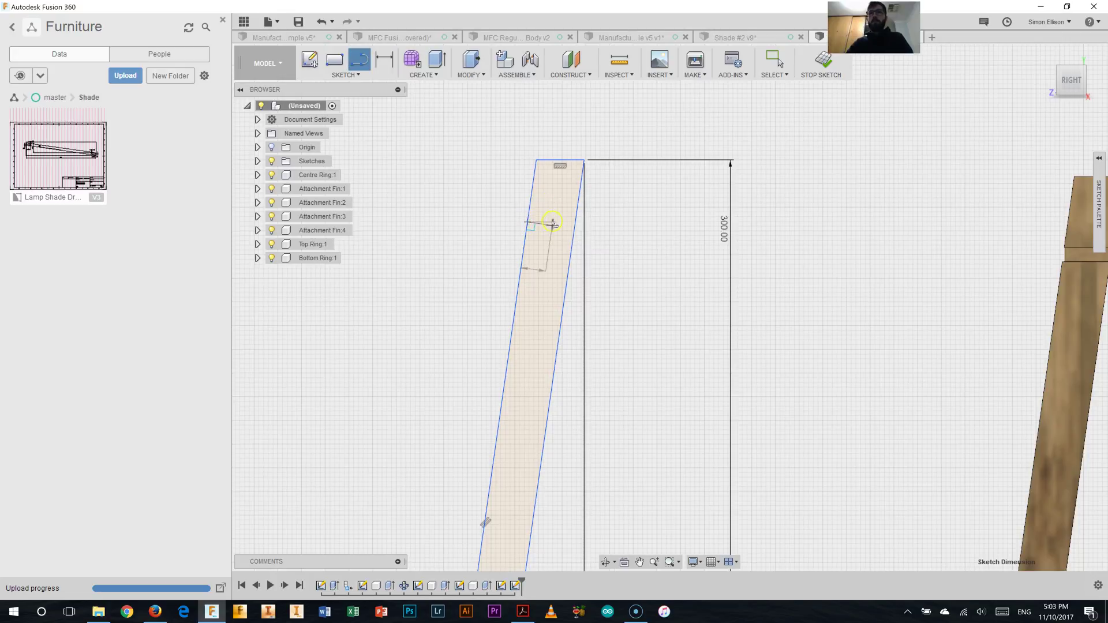
{"action": "left_click", "coordinate": [553, 225]}
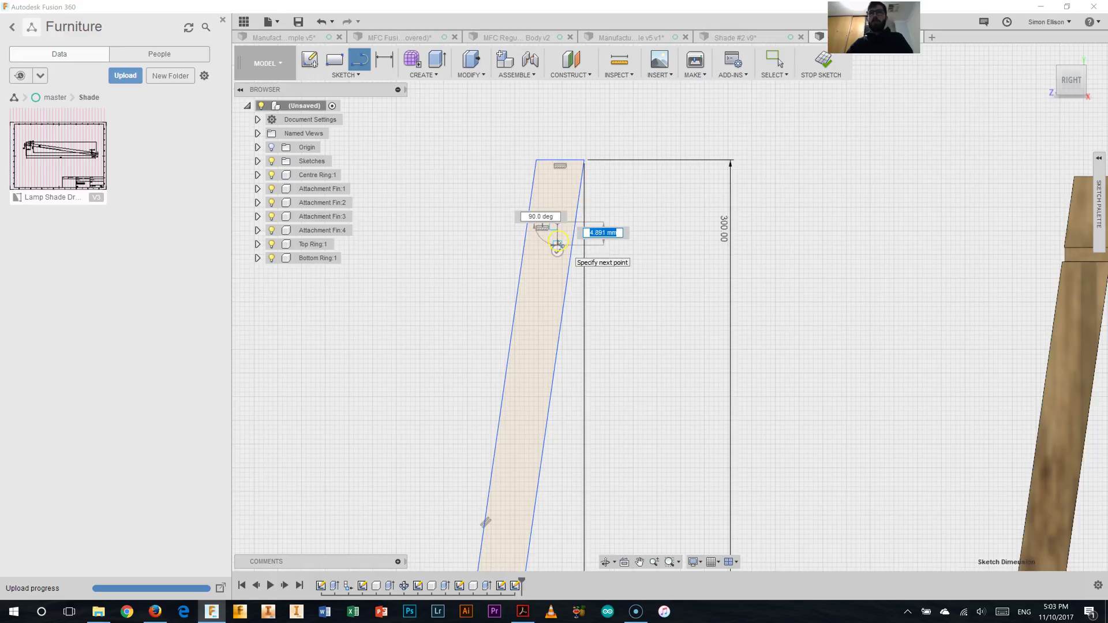
{"action": "left_click", "coordinate": [558, 244]}
{"action": "scroll", "coordinate": [524, 245], "scroll_direction": "up", "scroll_amount": 4}
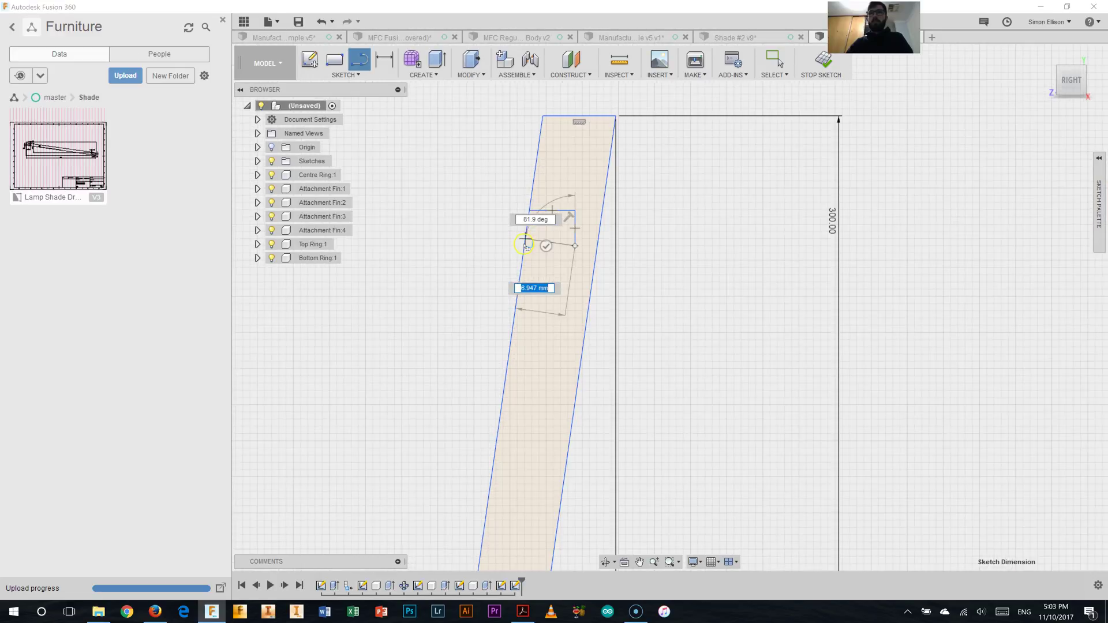
{"action": "left_click", "coordinate": [523, 250]}
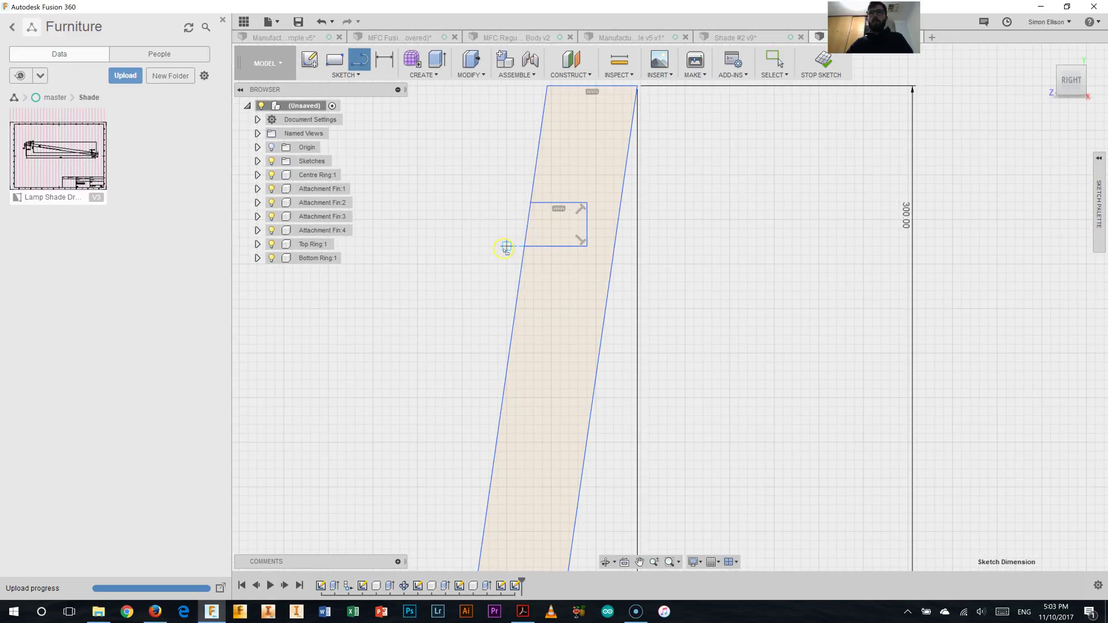
{"action": "right_click", "coordinate": [505, 247]}
{"action": "left_click", "coordinate": [519, 249]}
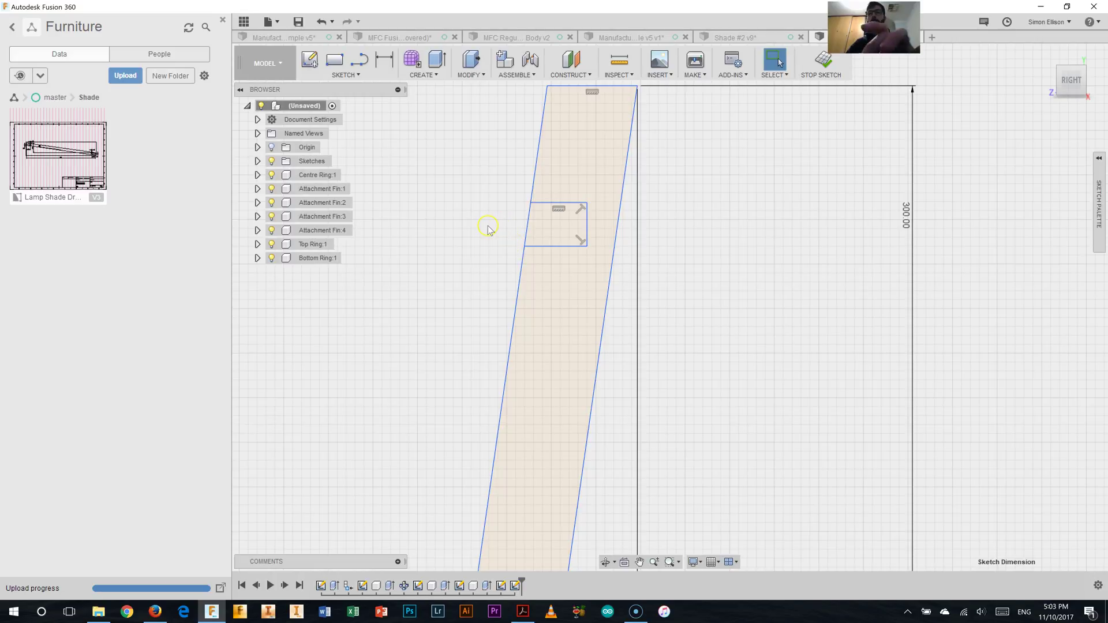
Step: Dimension the upper notch to 3 mm high and 5 mm wide
{"action": "key", "text": "d"}
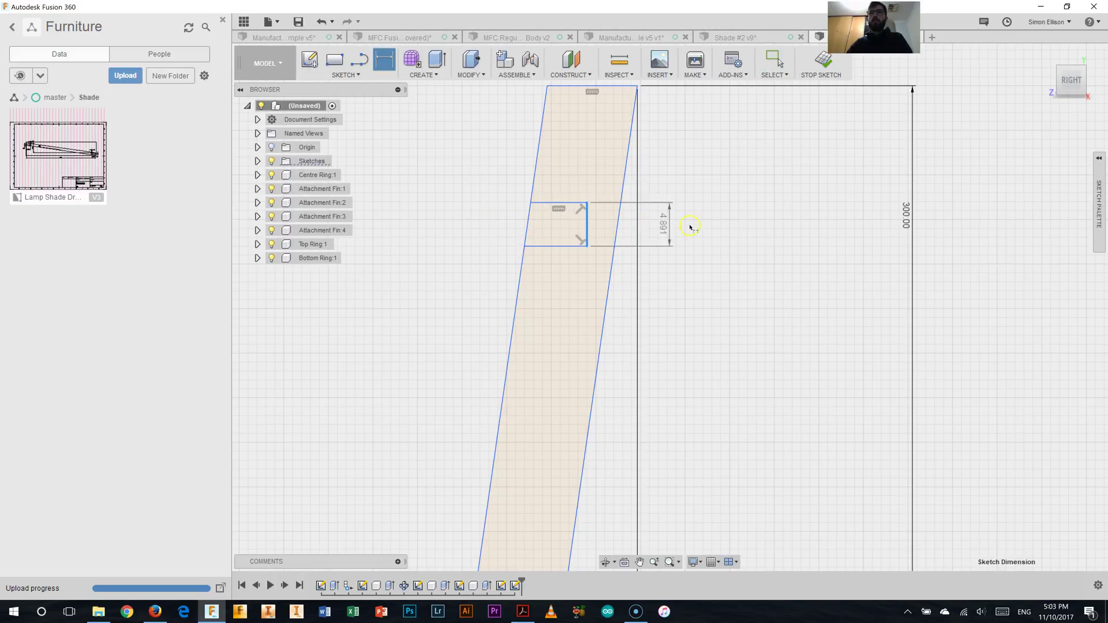
{"action": "left_click", "coordinate": [686, 229]}
{"action": "type", "text": "3"}
{"action": "key", "text": "Return"}
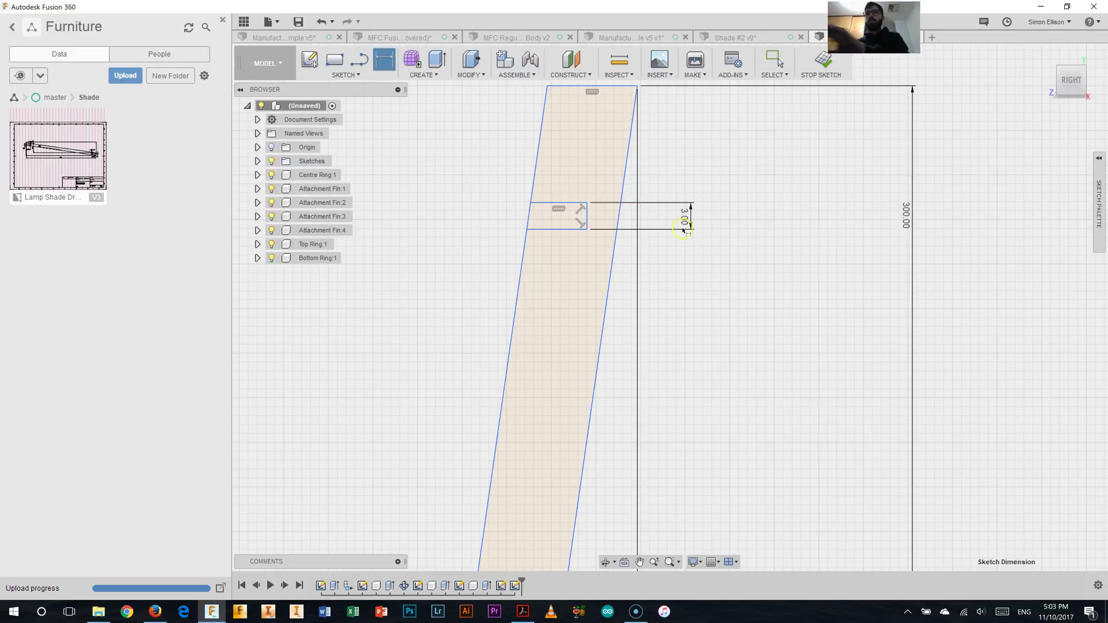
{"action": "left_click", "coordinate": [573, 186]}
{"action": "left_click", "coordinate": [576, 179]}
{"action": "type", "text": "5"}
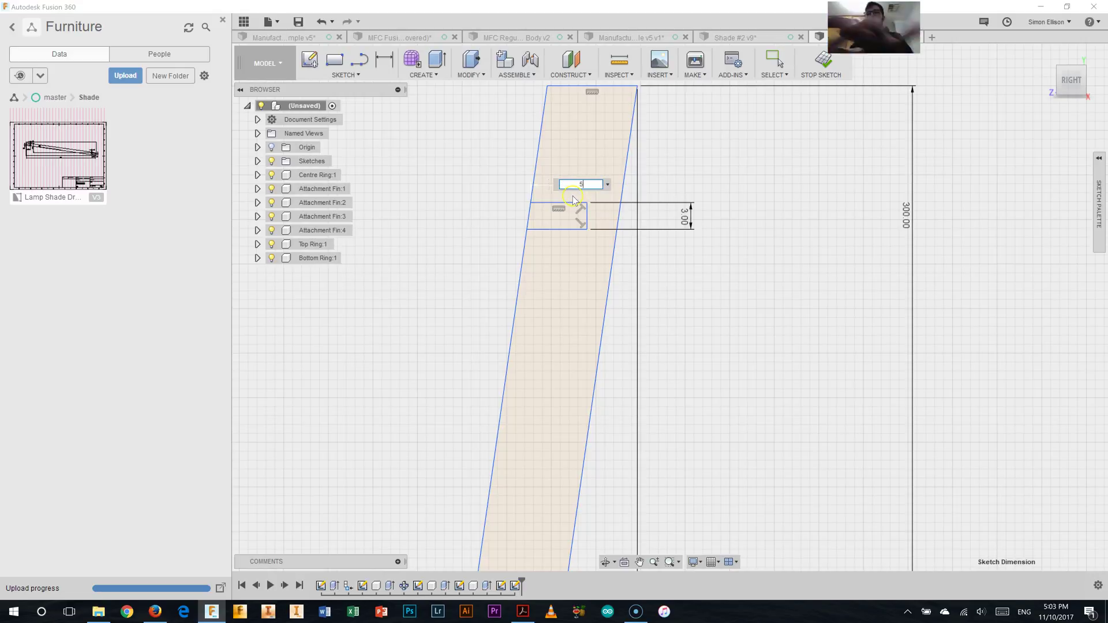
{"action": "key", "text": "Return"}
Step: Set the upper notch 15 mm below the fin's top edge
{"action": "left_click", "coordinate": [566, 203]}
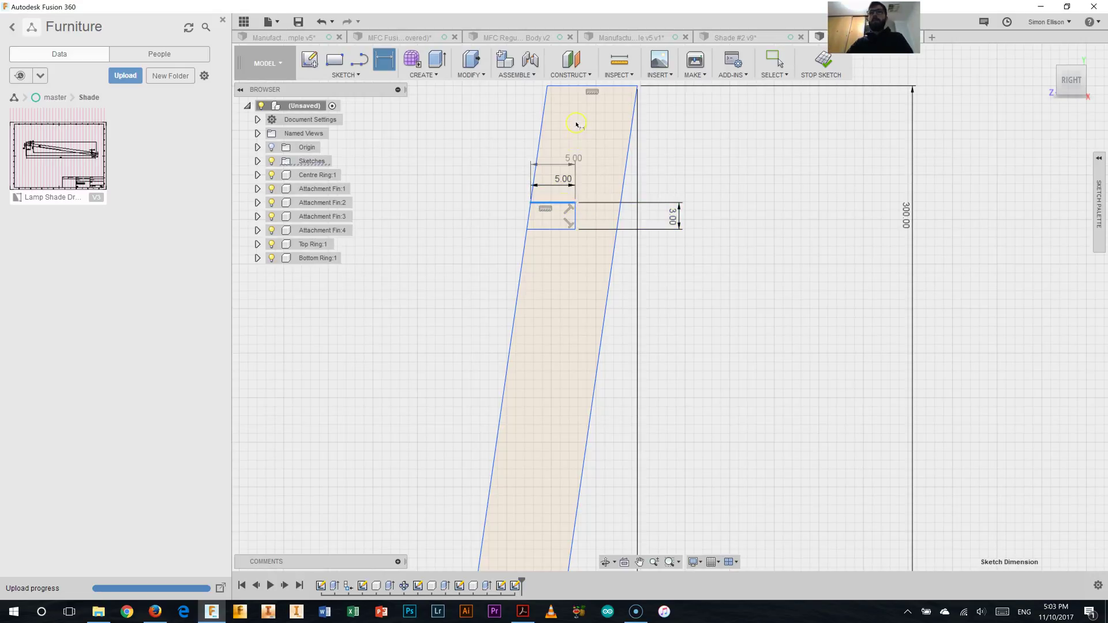
{"action": "left_click", "coordinate": [576, 86]}
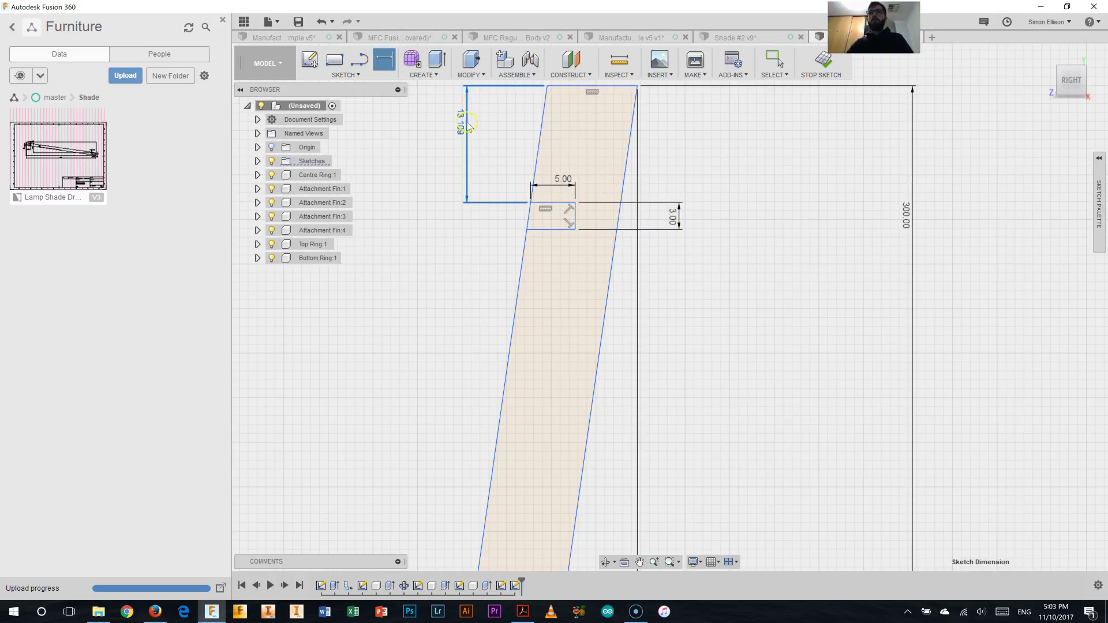
{"action": "left_click", "coordinate": [467, 122]}
{"action": "type", "text": "15"}
{"action": "key", "text": "Return"}
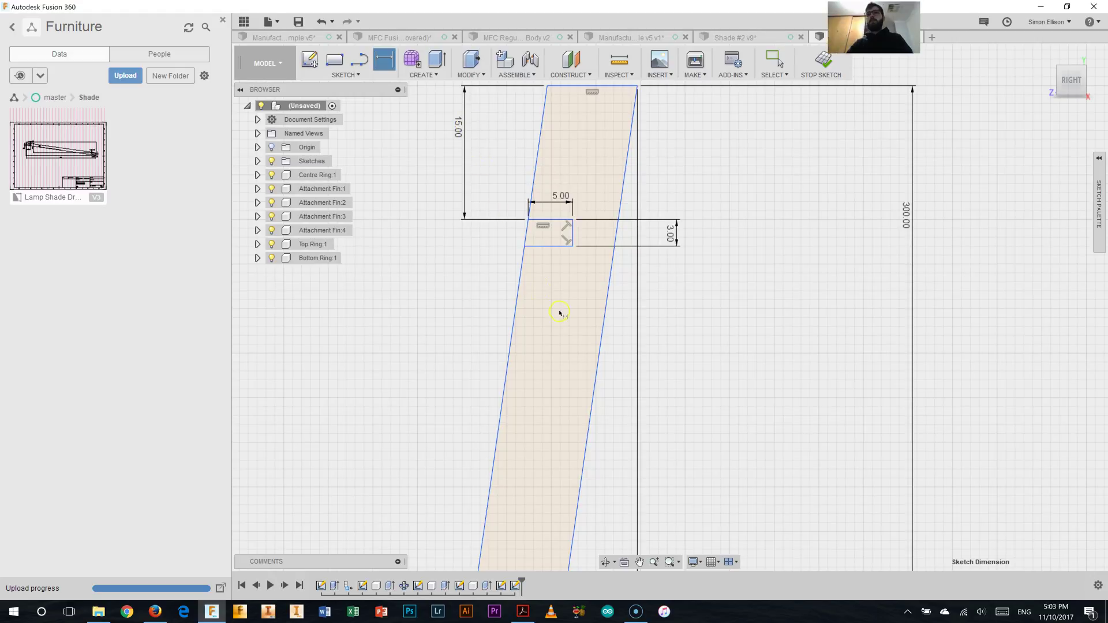
{"action": "scroll", "coordinate": [564, 312], "scroll_direction": "down", "scroll_amount": 5}
{"action": "scroll", "coordinate": [612, 358], "scroll_direction": "down", "scroll_amount": 3}
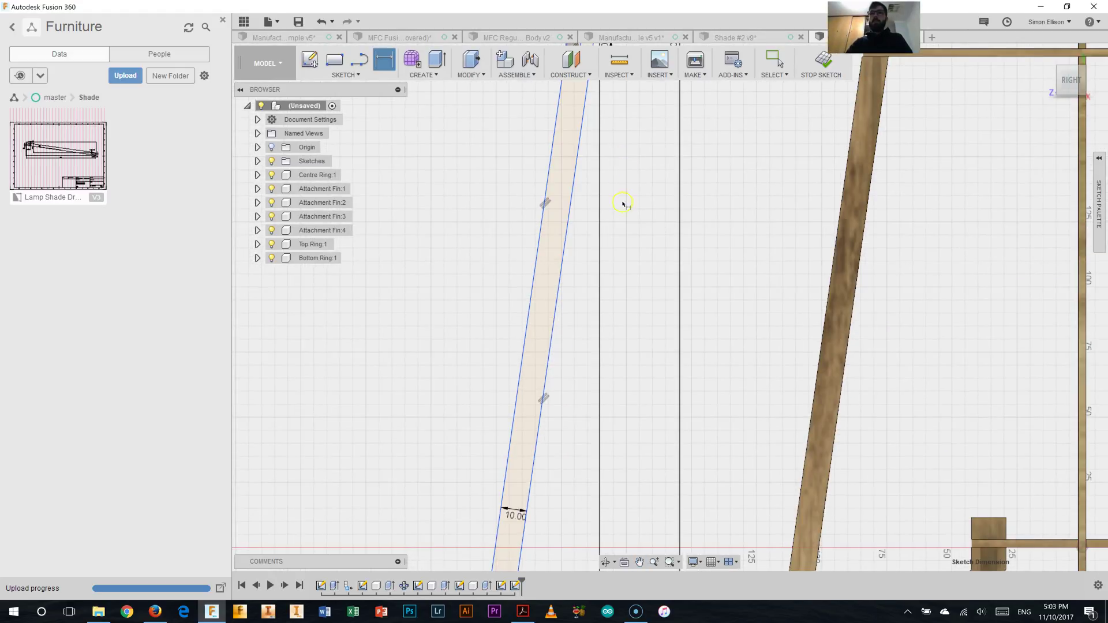
{"action": "scroll", "coordinate": [623, 375], "scroll_direction": "down", "scroll_amount": 4}
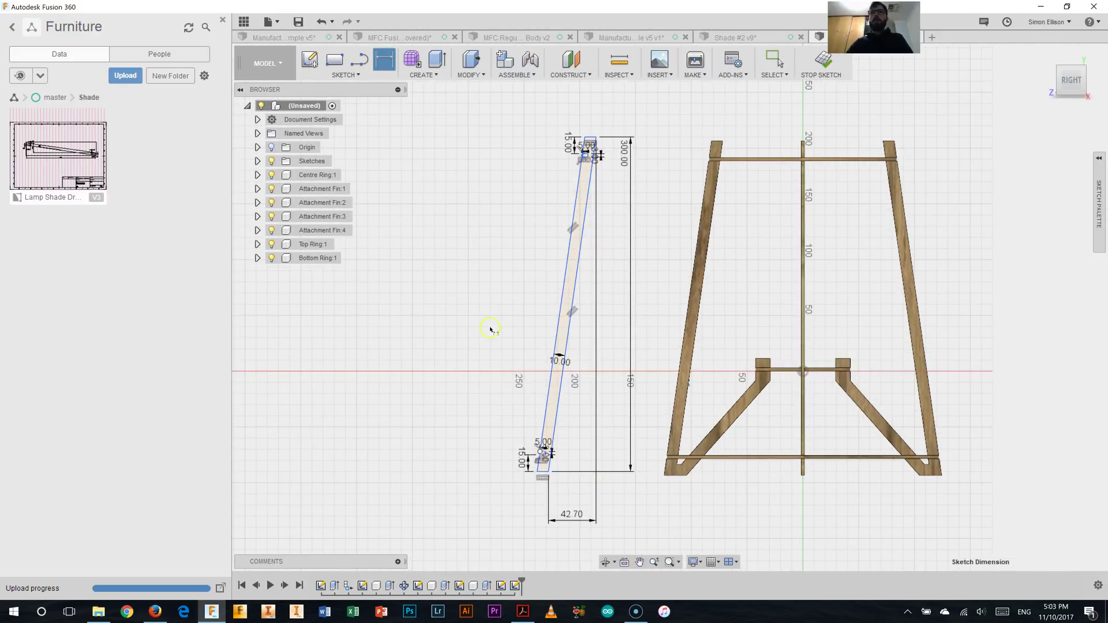
Step: Extrude the notched fin profile 3 mm as a new component
{"action": "left_click", "coordinate": [437, 60]}
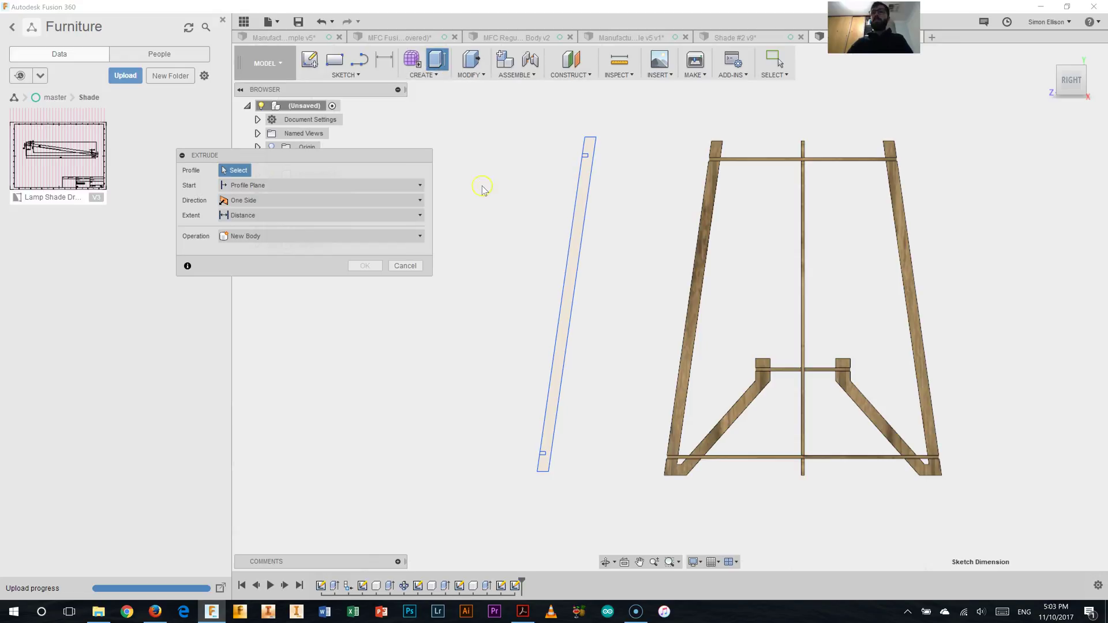
{"action": "left_click", "coordinate": [578, 222]}
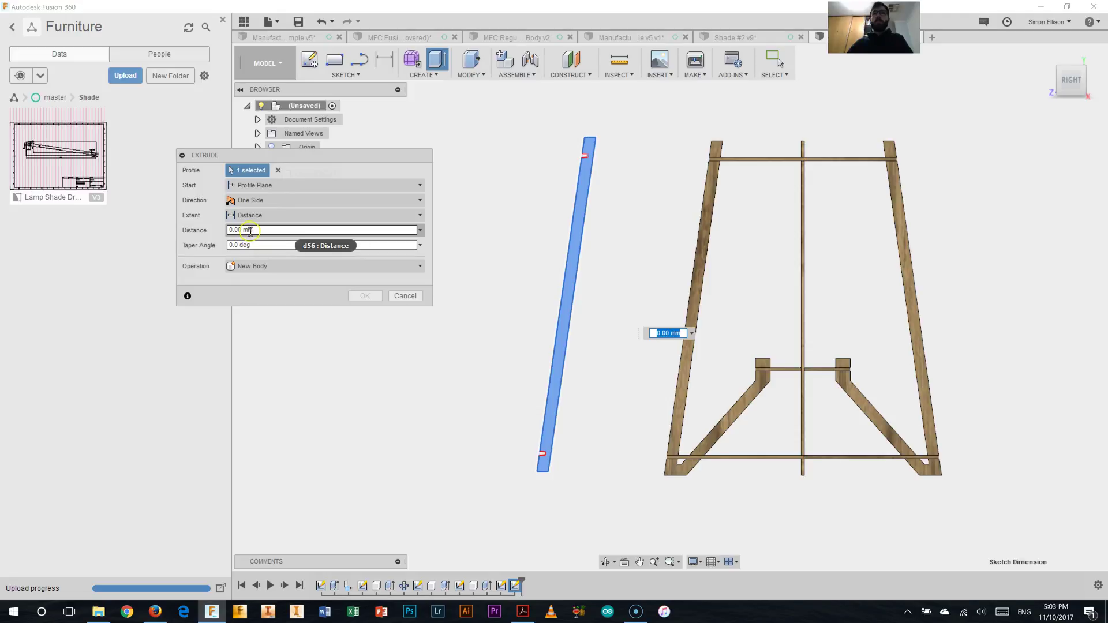
{"action": "type", "text": "3"}
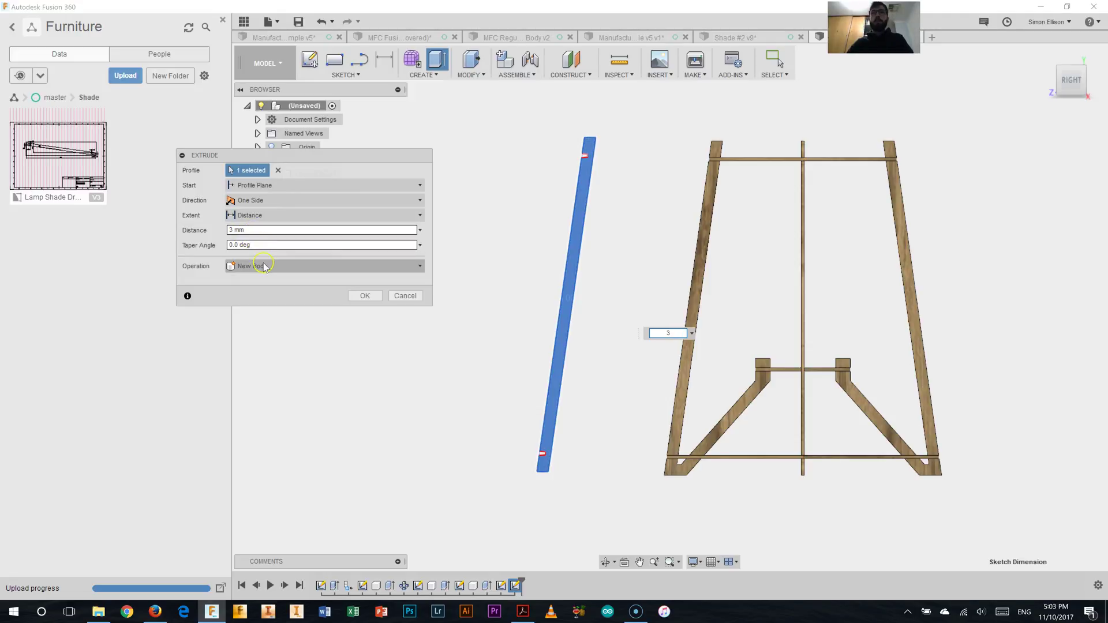
{"action": "left_click", "coordinate": [264, 266]}
{"action": "left_click", "coordinate": [279, 339]}
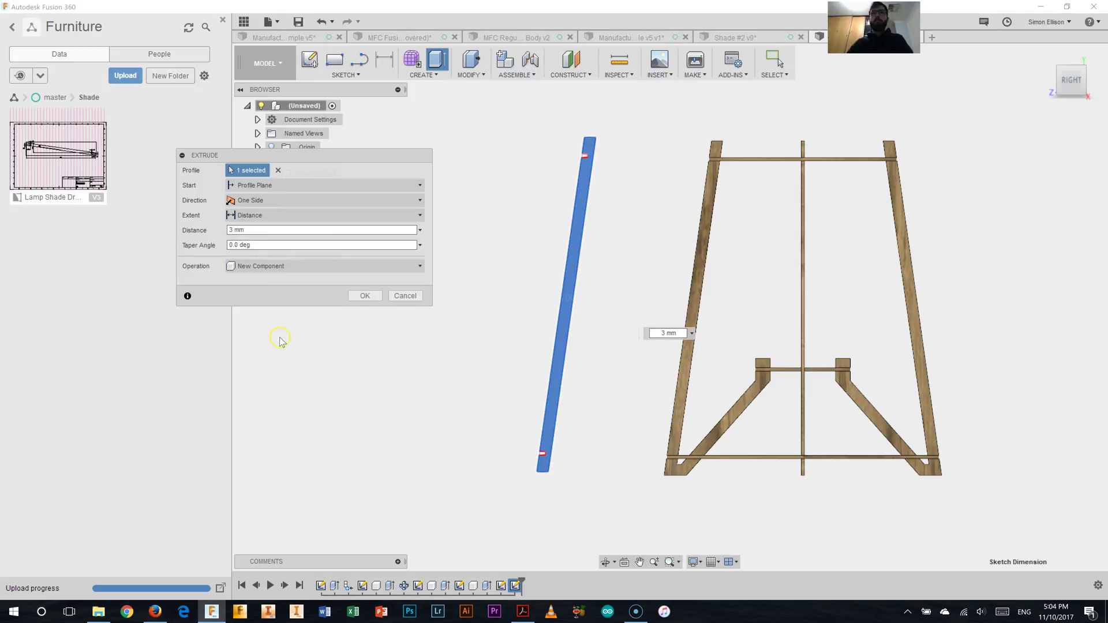
{"action": "left_click", "coordinate": [365, 295]}
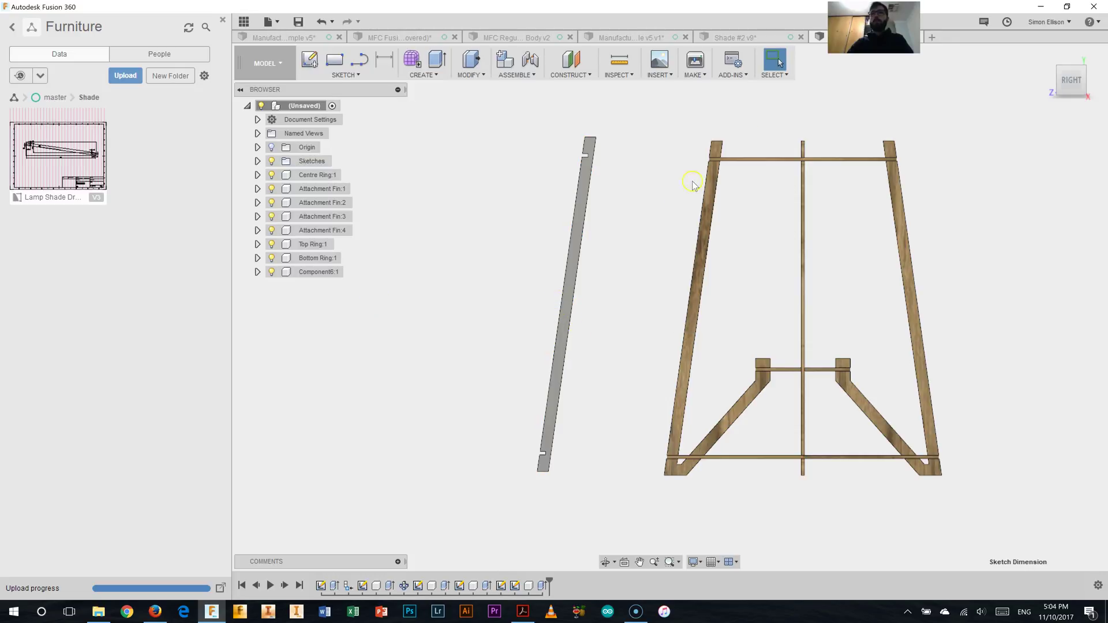
Step: Return to the Home view and rename Component6:1 to Fin
{"action": "left_click", "coordinate": [1045, 57]}
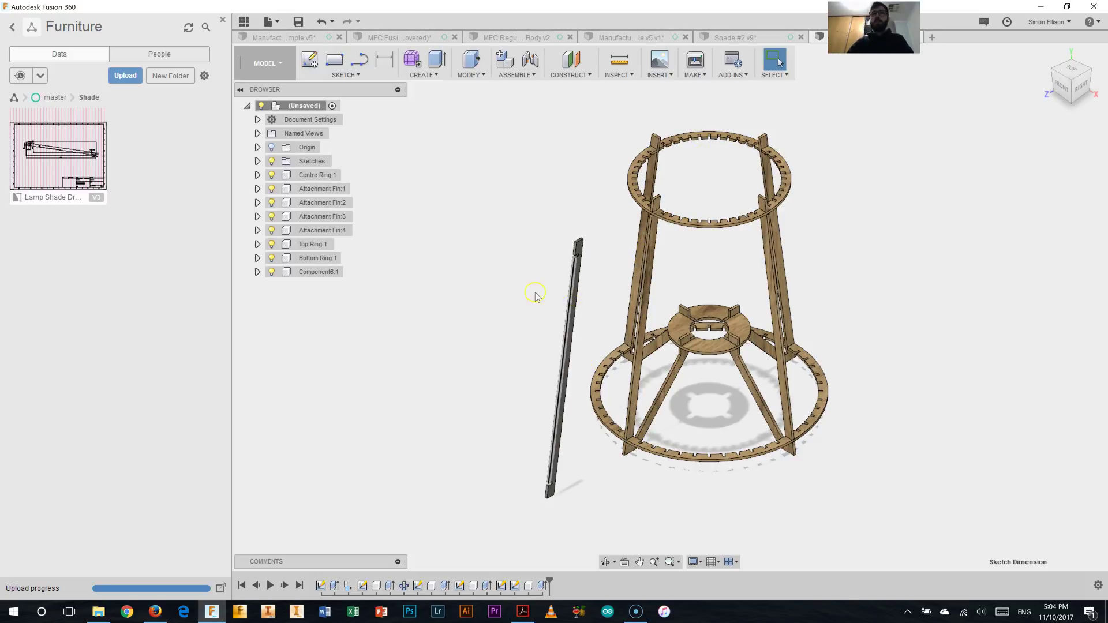
{"action": "left_click", "coordinate": [317, 272]}
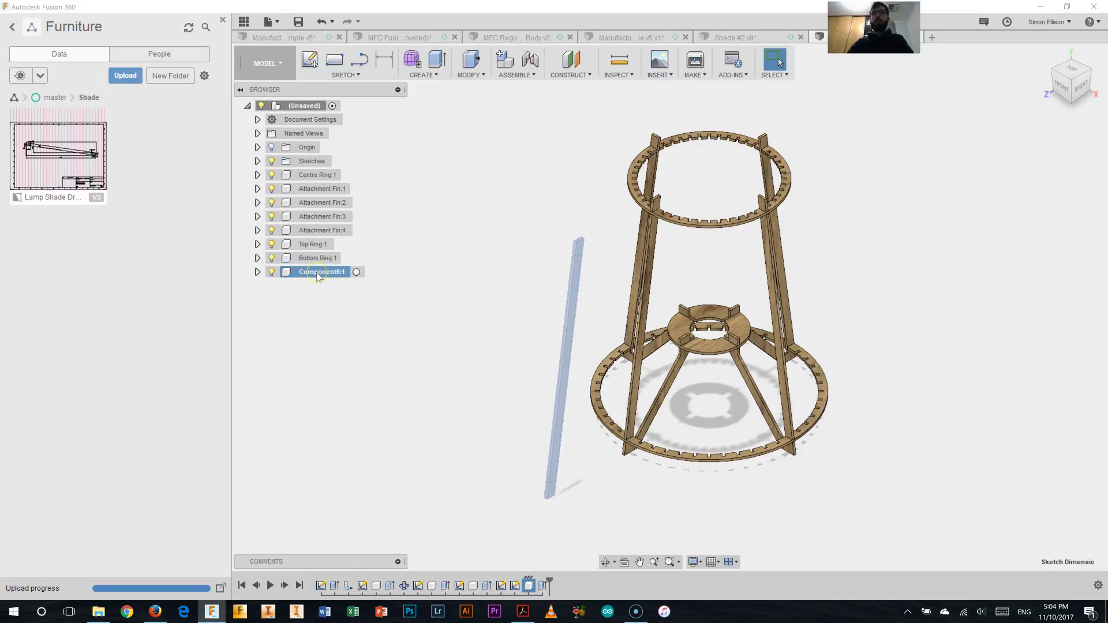
{"action": "left_click", "coordinate": [316, 272]}
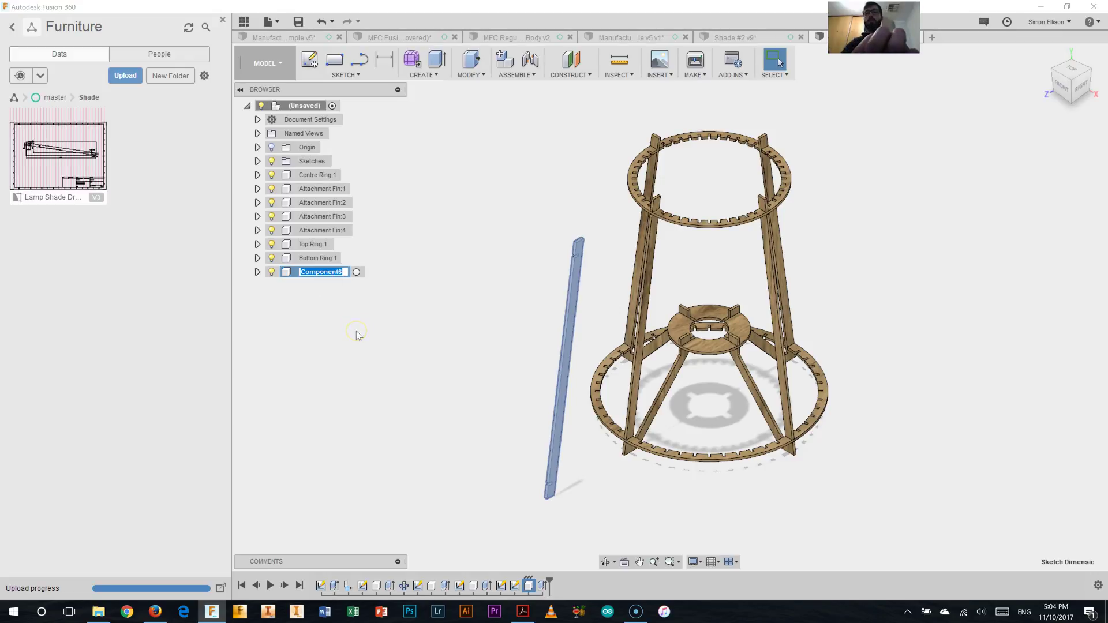
{"action": "type", "text": "Fin"}
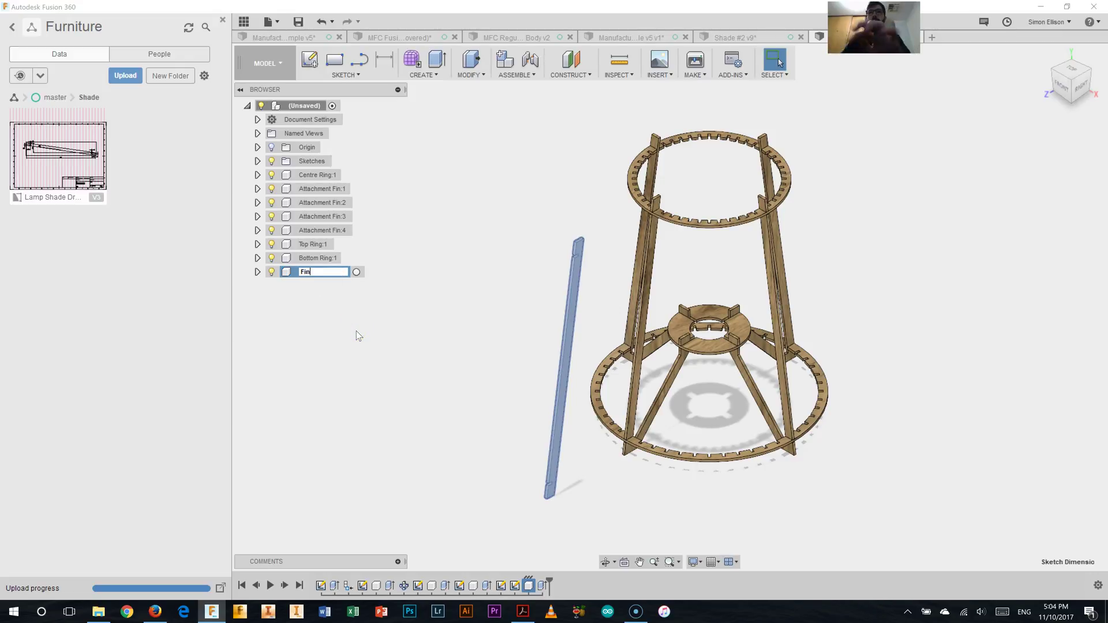
{"action": "key", "text": "Return"}
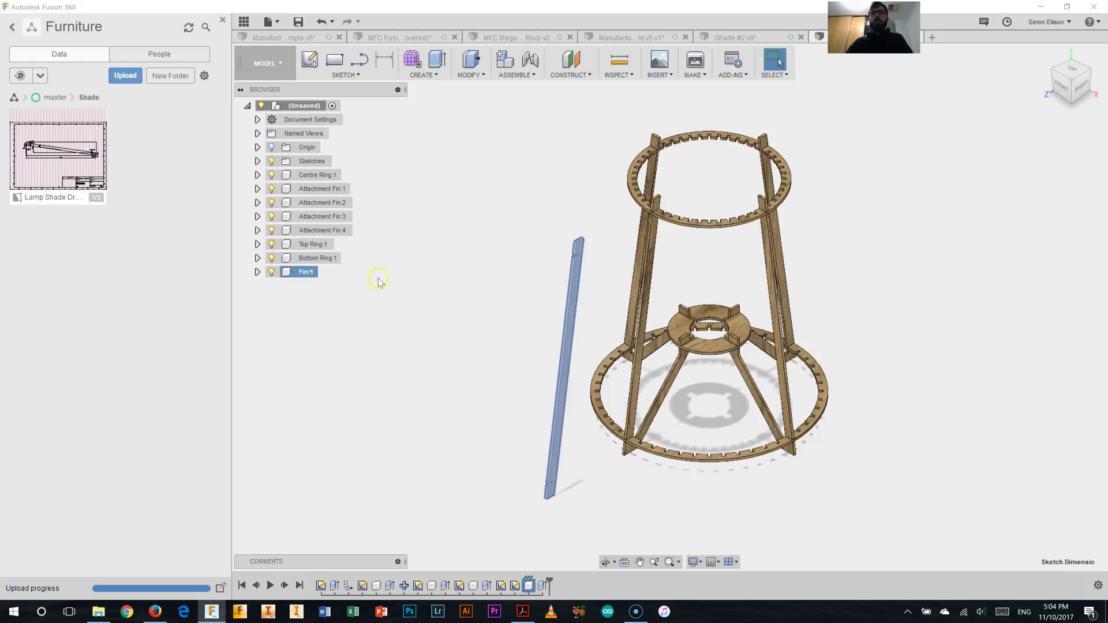
Step: Apply the design's Oak appearance to Fin:1
{"action": "right_click", "coordinate": [302, 274]}
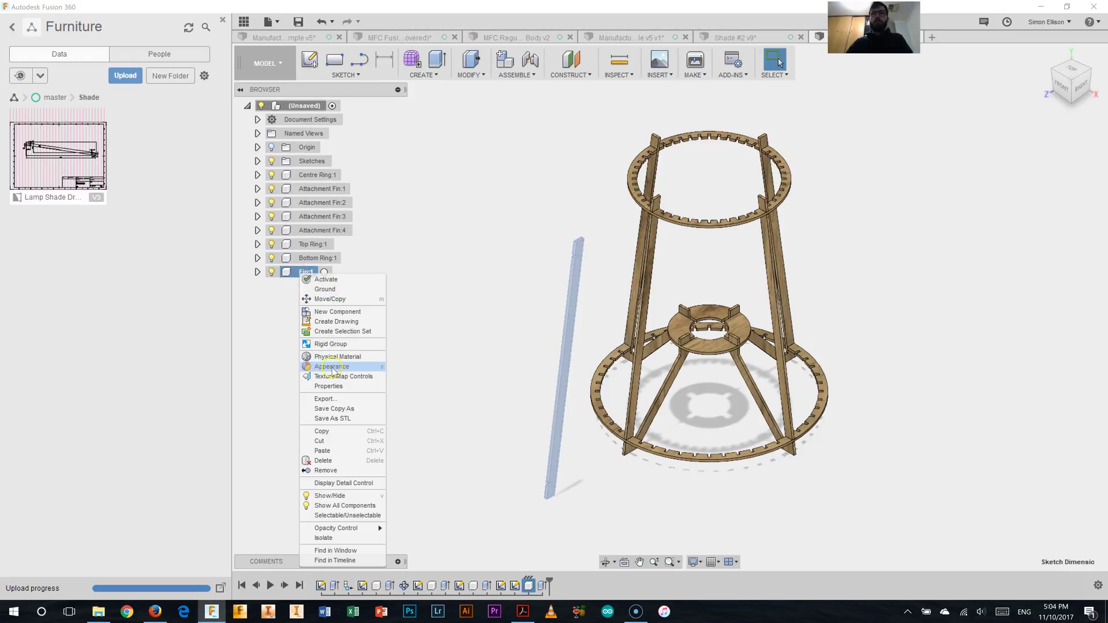
{"action": "left_click", "coordinate": [333, 367]}
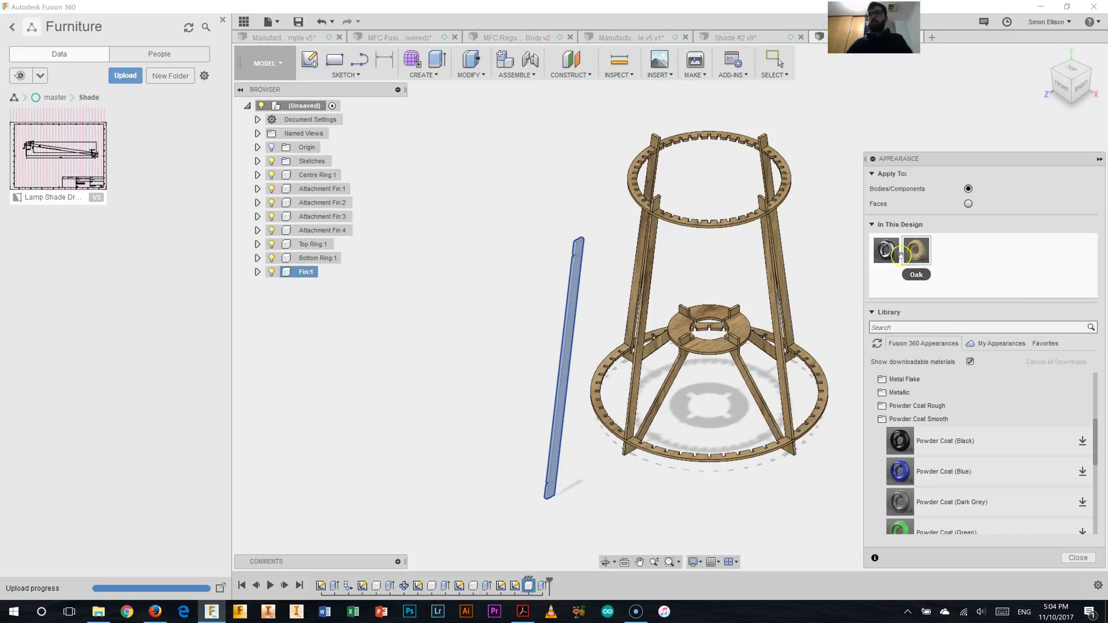
{"action": "left_click_drag", "start_coordinate": [916, 250], "coordinate": [570, 299]}
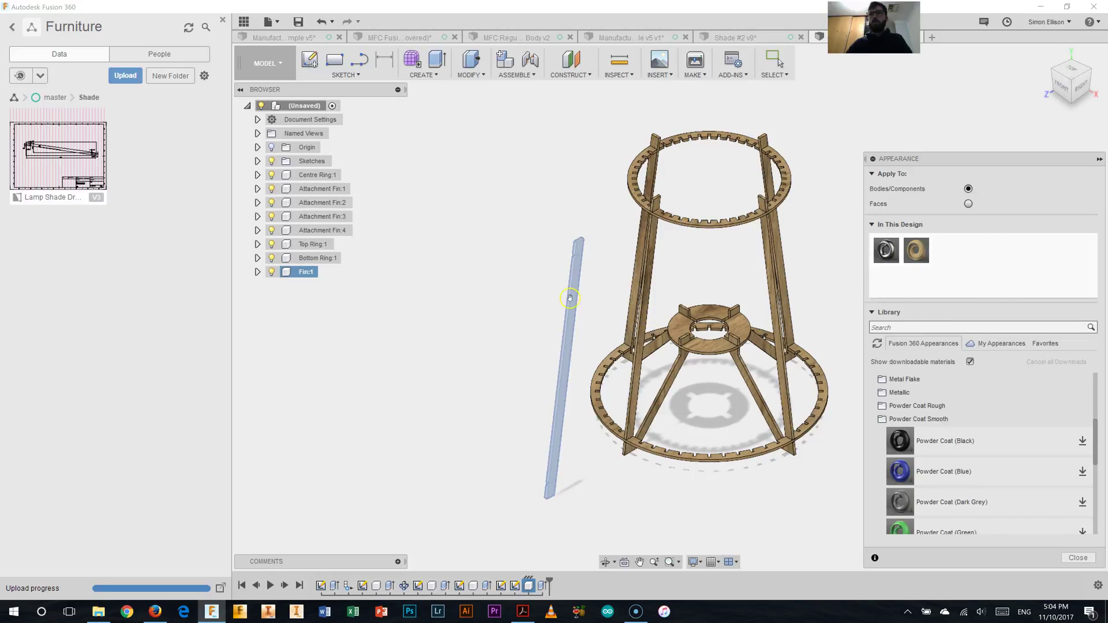
{"action": "left_click", "coordinate": [1079, 557]}
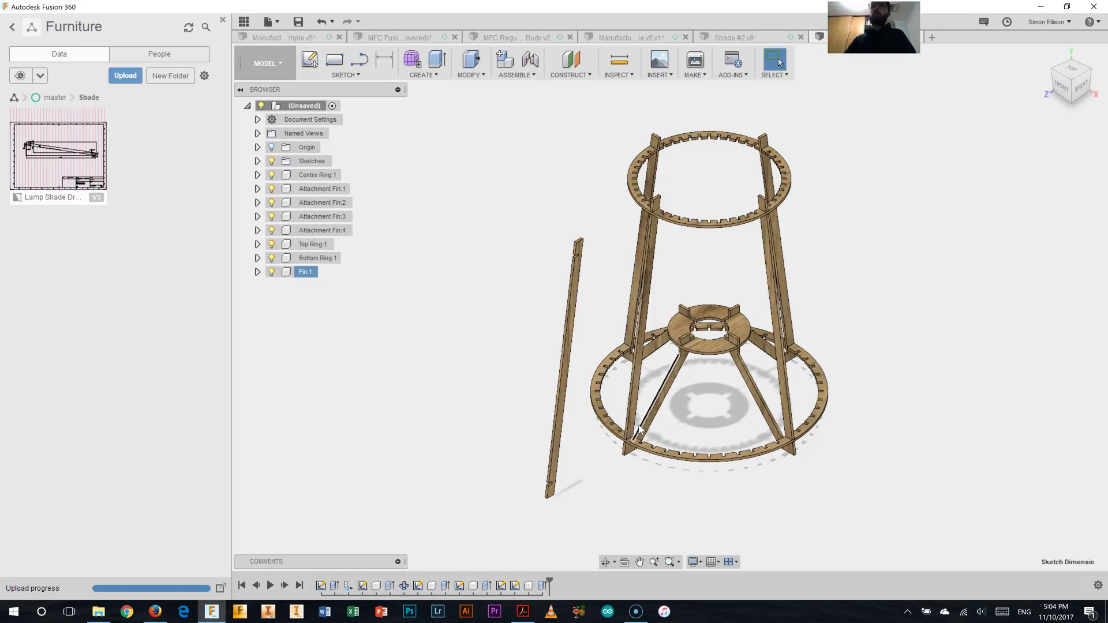
{"action": "left_click", "coordinate": [805, 144]}
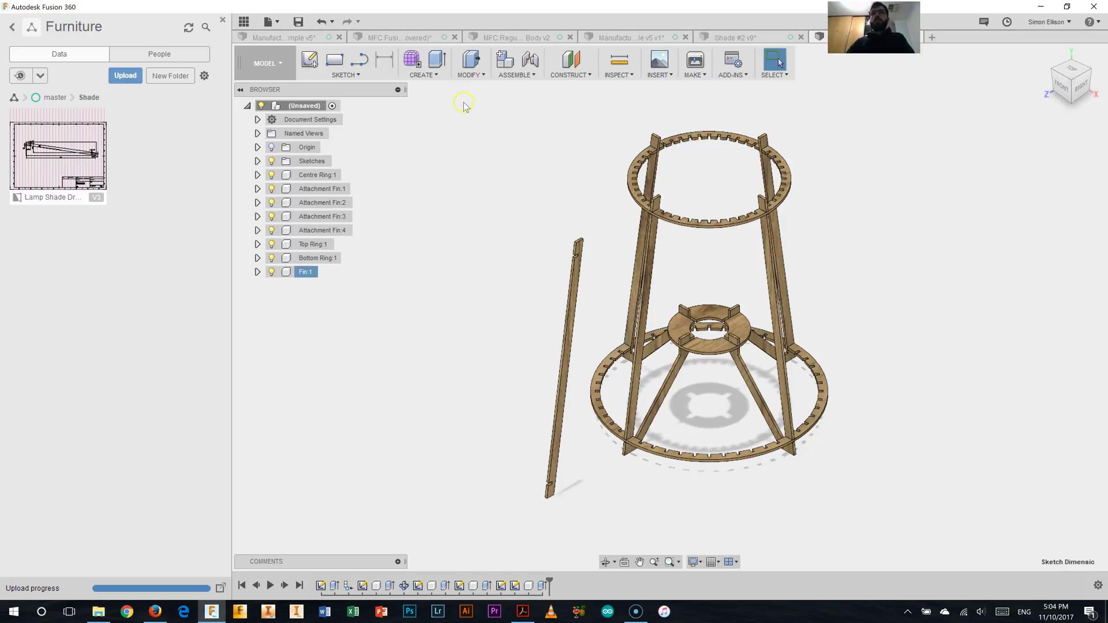
Step: Start a joint and pick the fin's notch as the first joint point
{"action": "left_click", "coordinate": [529, 63]}
{"action": "left_click", "coordinate": [526, 261]}
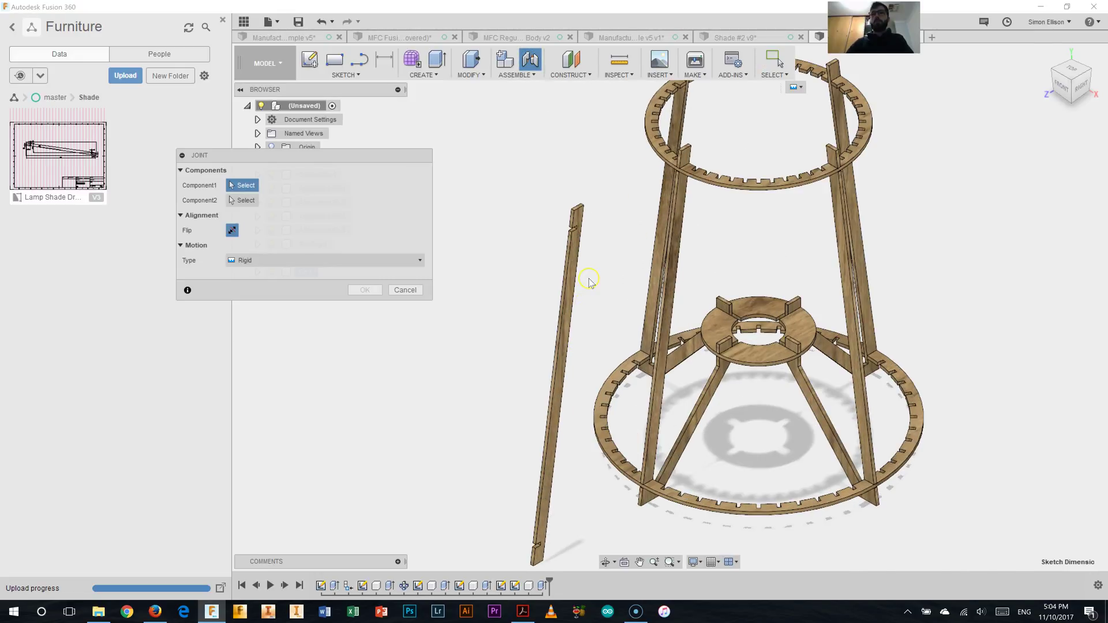
{"action": "scroll", "coordinate": [589, 279], "scroll_direction": "up", "scroll_amount": 5}
{"action": "scroll", "coordinate": [548, 155], "scroll_direction": "up", "scroll_amount": 6}
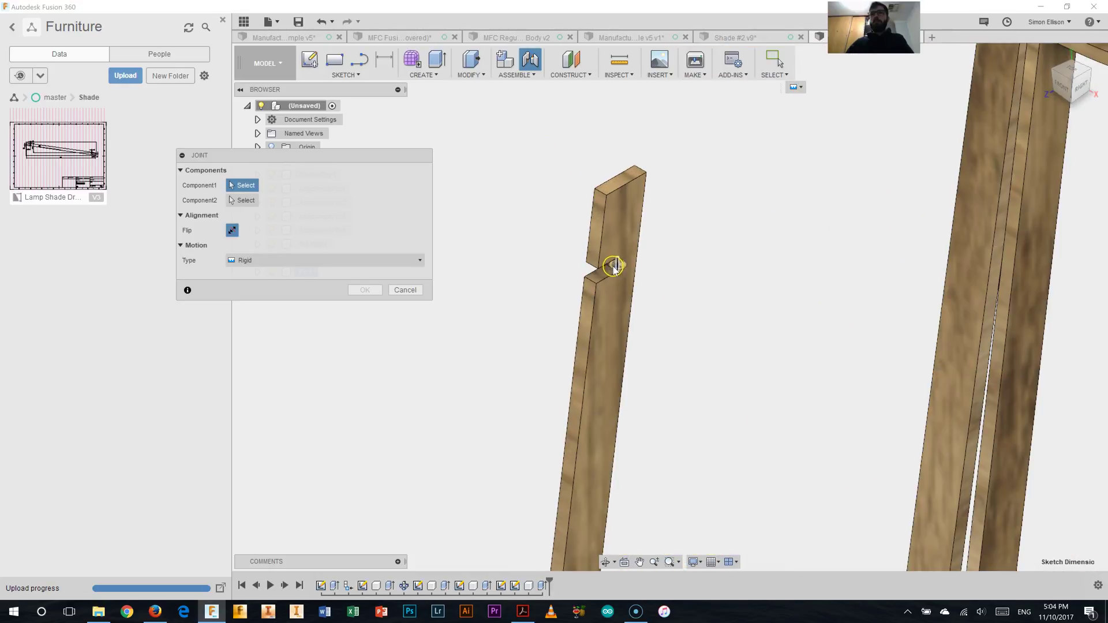
{"action": "scroll", "coordinate": [622, 266], "scroll_direction": "up", "scroll_amount": 5}
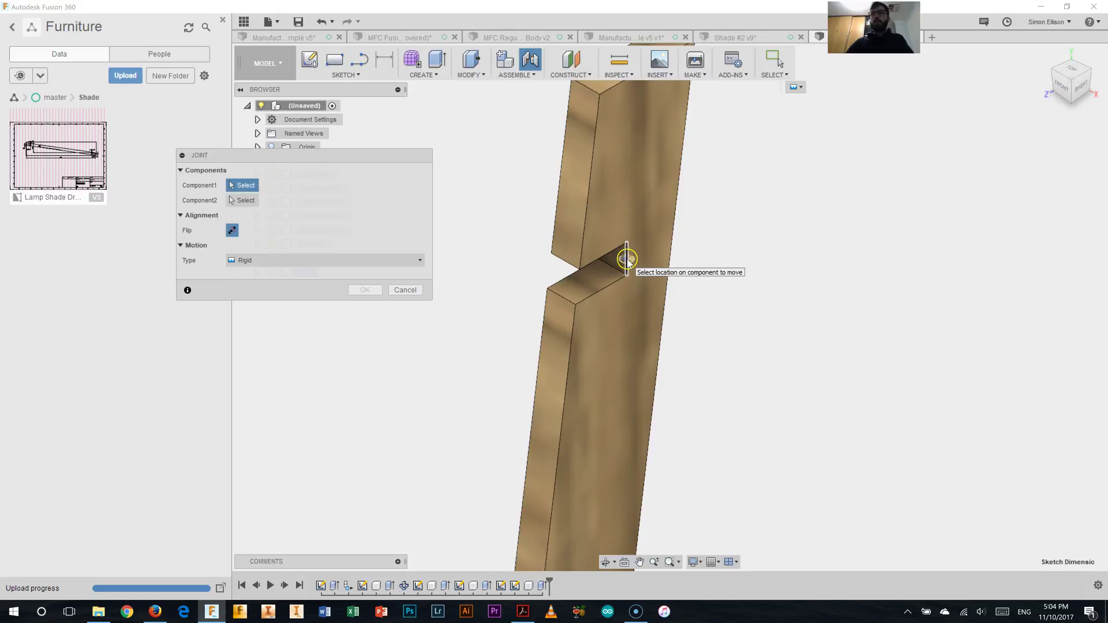
{"action": "left_click", "coordinate": [611, 267]}
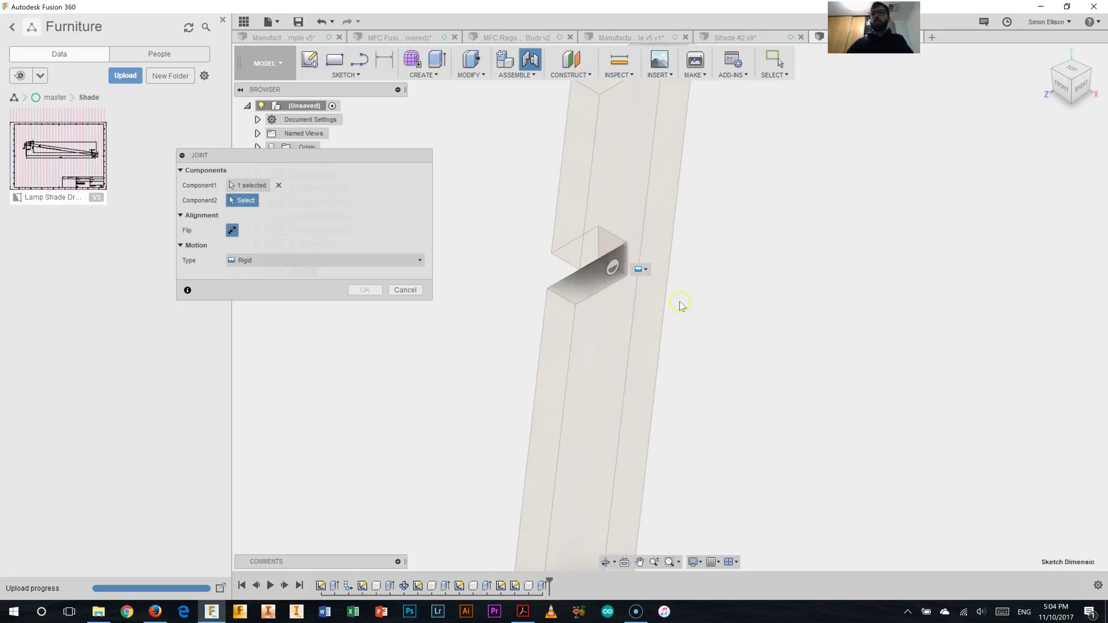
{"action": "scroll", "coordinate": [743, 339], "scroll_direction": "down", "scroll_amount": 8}
{"action": "scroll", "coordinate": [740, 339], "scroll_direction": "down", "scroll_amount": 10}
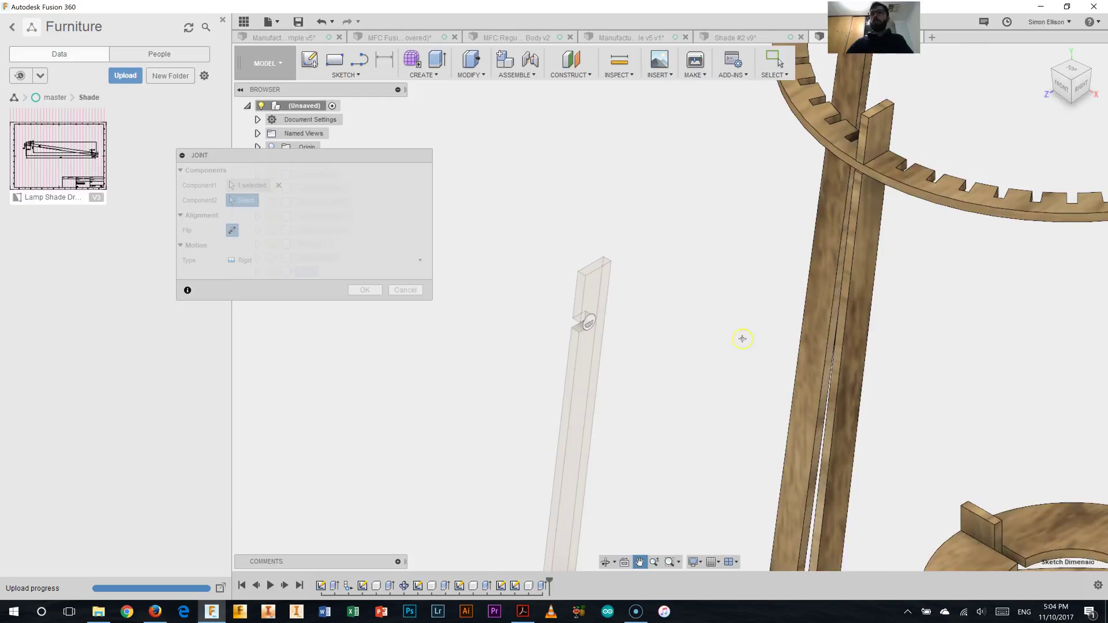
{"action": "scroll", "coordinate": [878, 166], "scroll_direction": "up", "scroll_amount": 5}
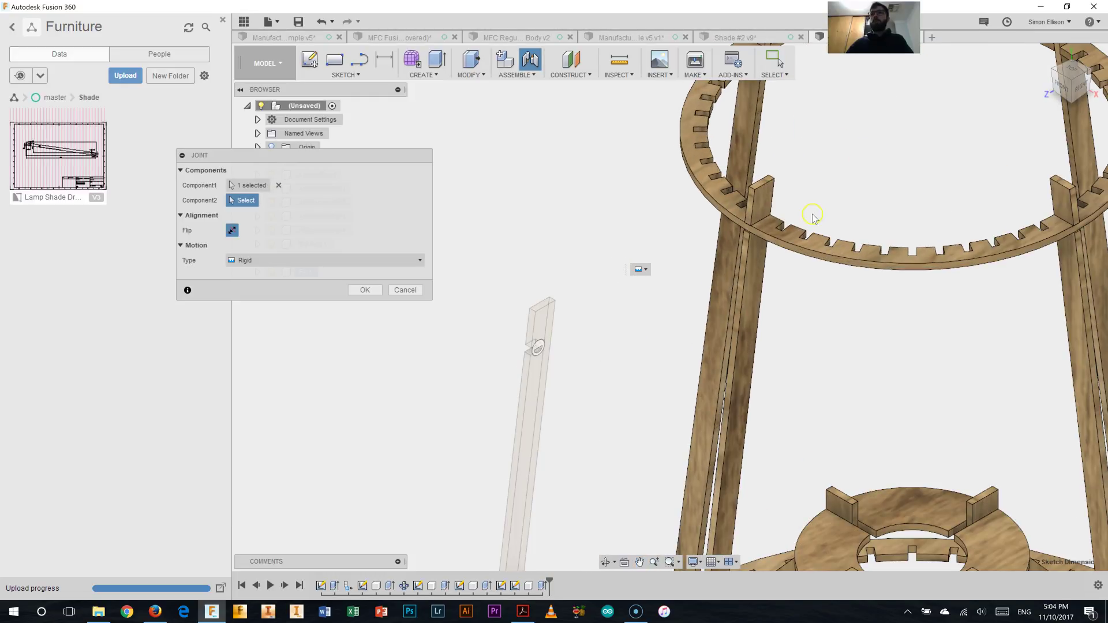
{"action": "scroll", "coordinate": [814, 217], "scroll_direction": "down", "scroll_amount": 5}
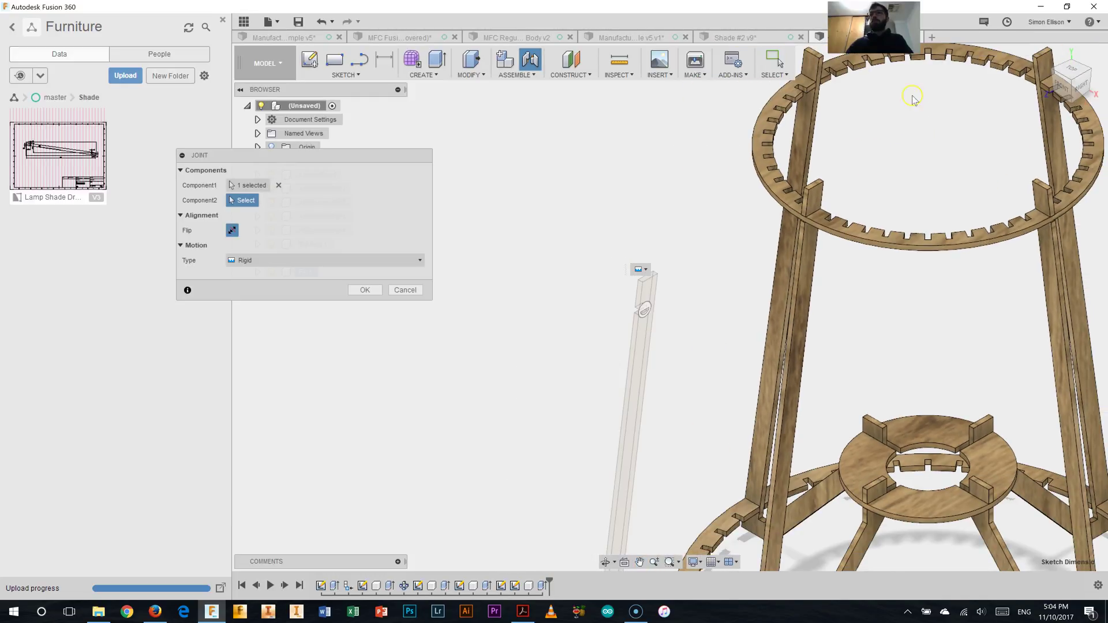
{"action": "scroll", "coordinate": [927, 52], "scroll_direction": "up", "scroll_amount": 6}
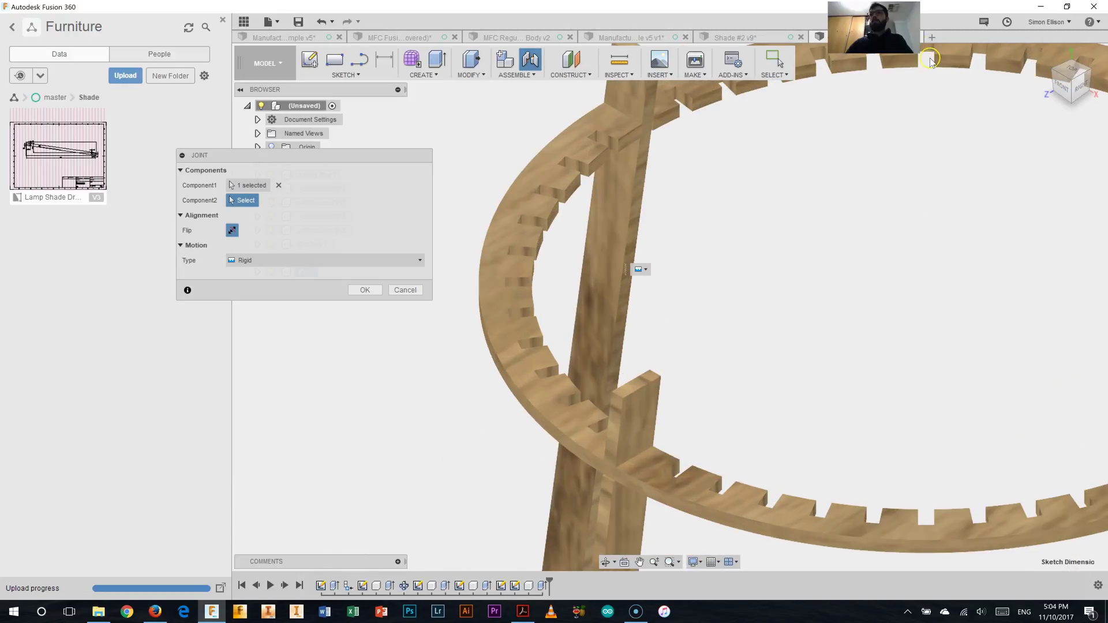
Step: Seat the fin on the upper ring slot, try 170° and 175° angles, then cancel the joint
{"action": "left_click", "coordinate": [928, 58]}
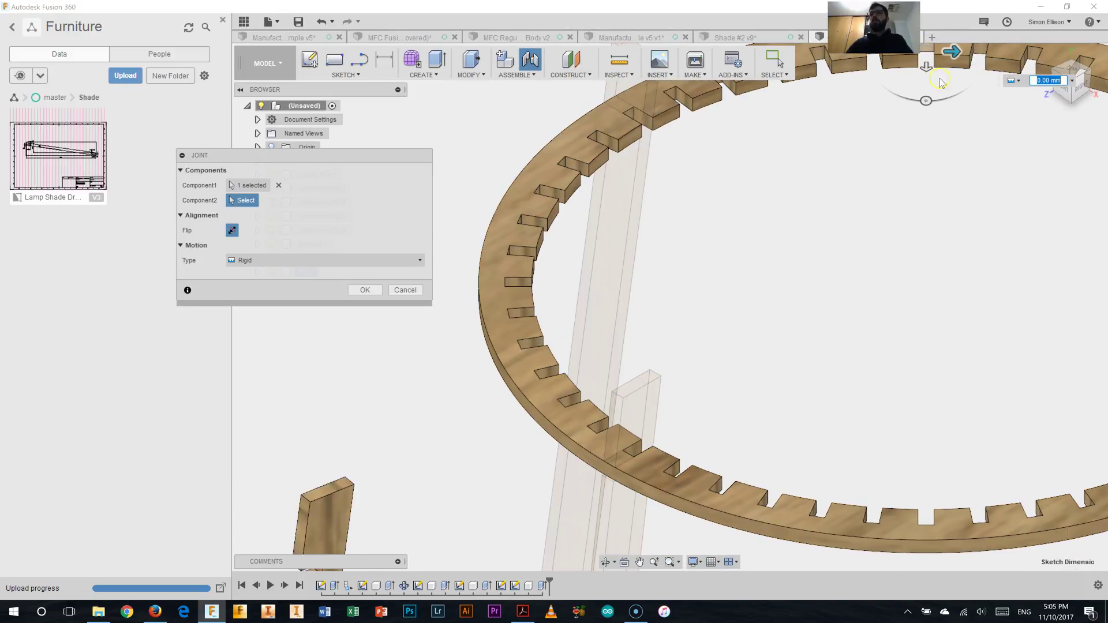
{"action": "scroll", "coordinate": [953, 196], "scroll_direction": "down", "scroll_amount": 5}
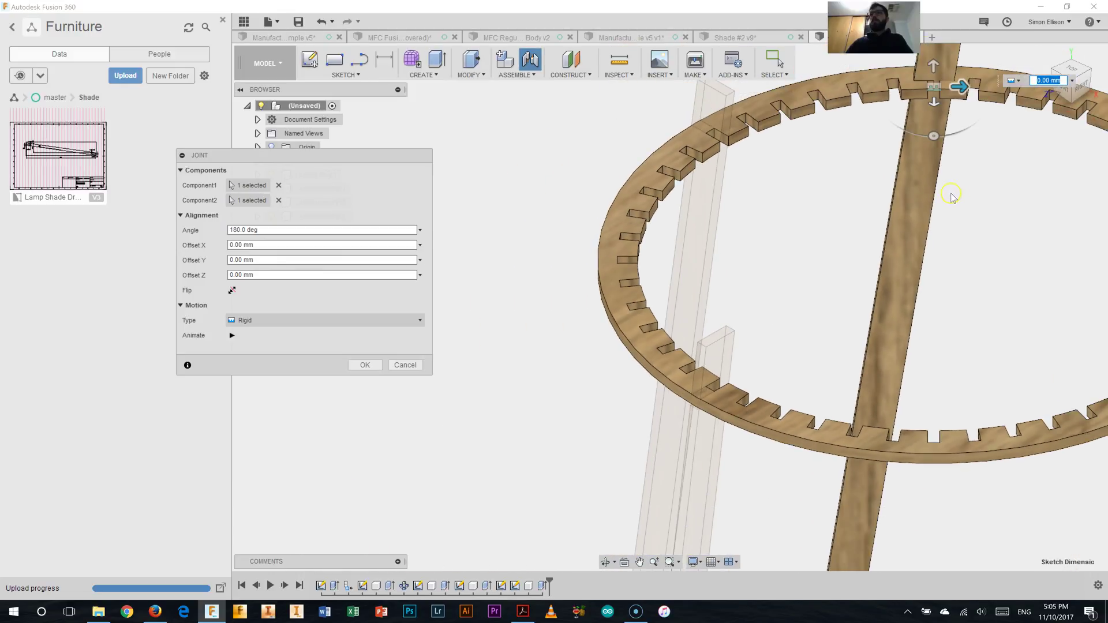
{"action": "scroll", "coordinate": [983, 107], "scroll_direction": "down", "scroll_amount": 1}
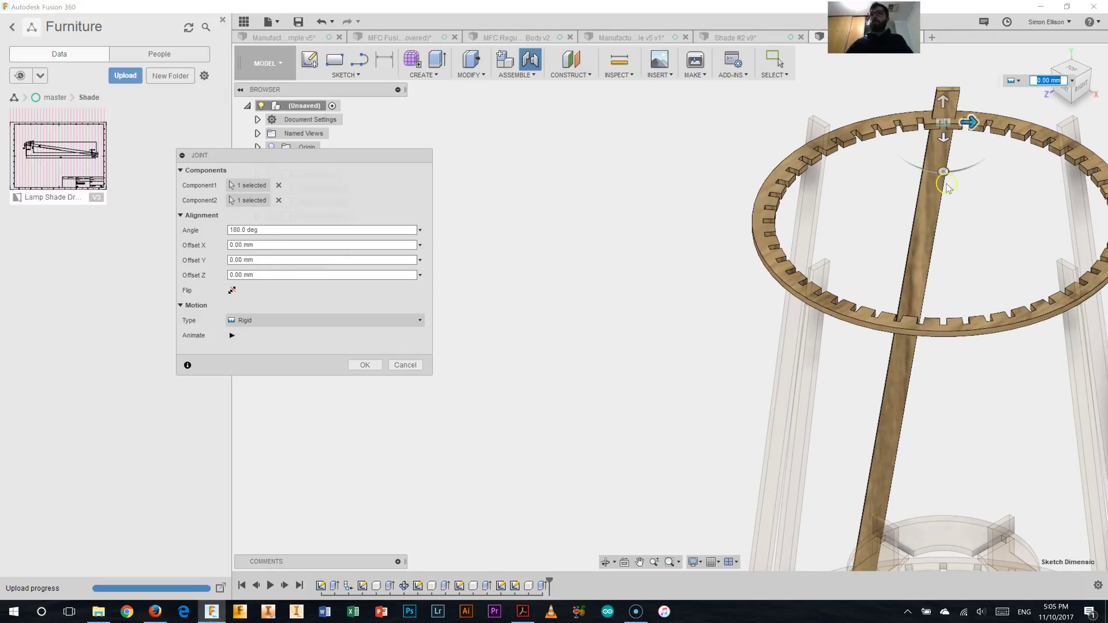
{"action": "mouse_move", "coordinate": [944, 172]}
{"action": "left_mouse_down"}
{"action": "mouse_move", "coordinate": [906, 164]}
{"action": "mouse_move", "coordinate": [946, 184]}
{"action": "left_mouse_up"}
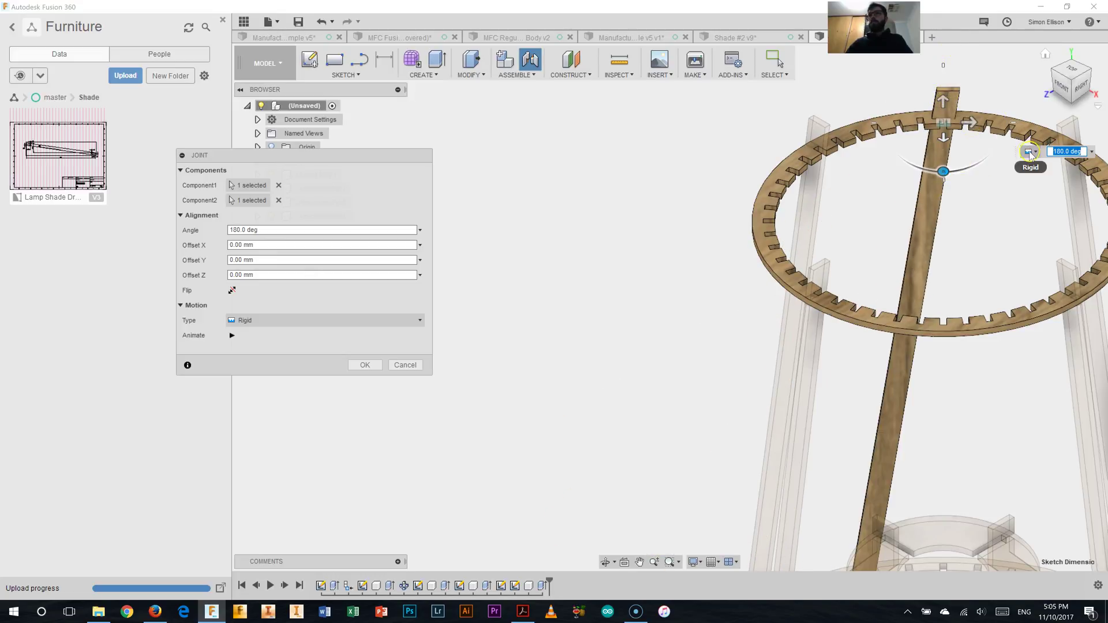
{"action": "left_click", "coordinate": [247, 245]}
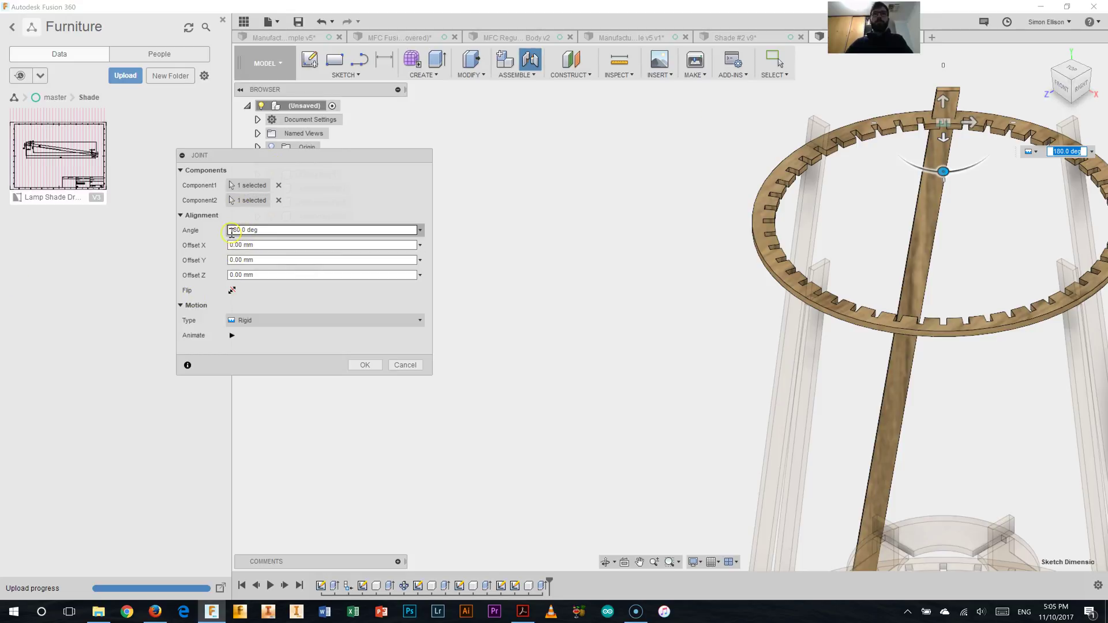
{"action": "left_click", "coordinate": [944, 104]}
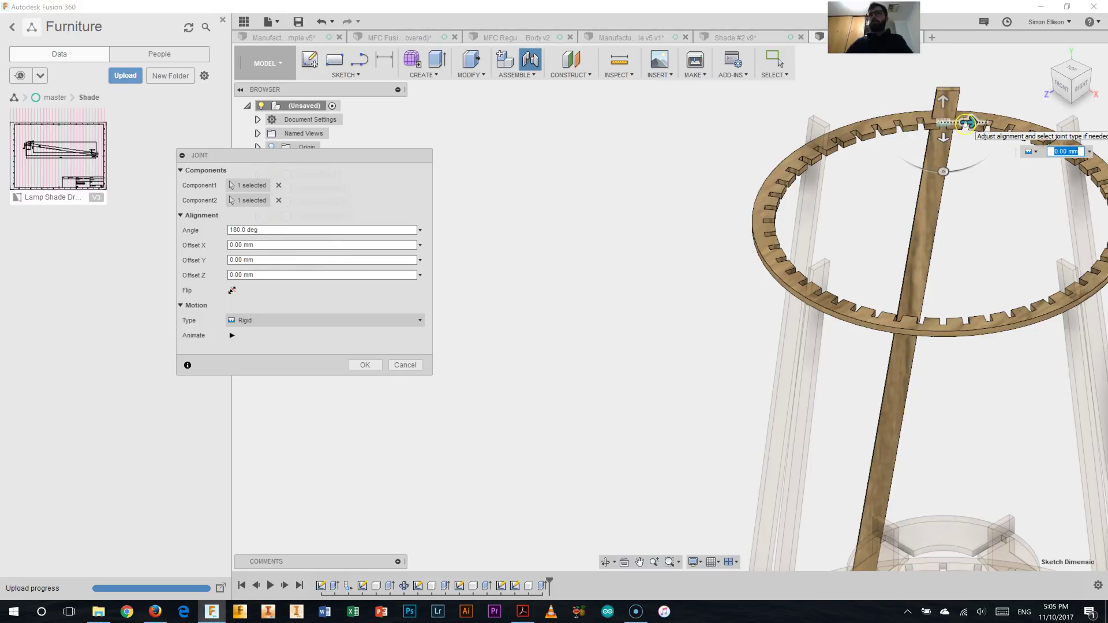
{"action": "left_click_drag", "start_coordinate": [941, 171], "coordinate": [936, 174]}
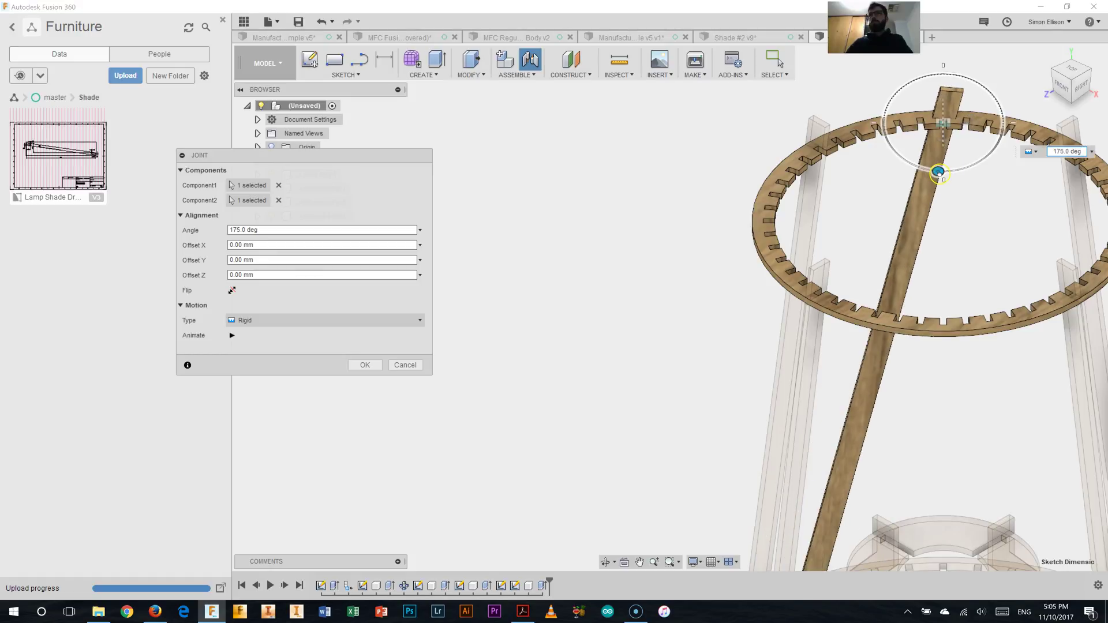
{"action": "key", "text": "Escape"}
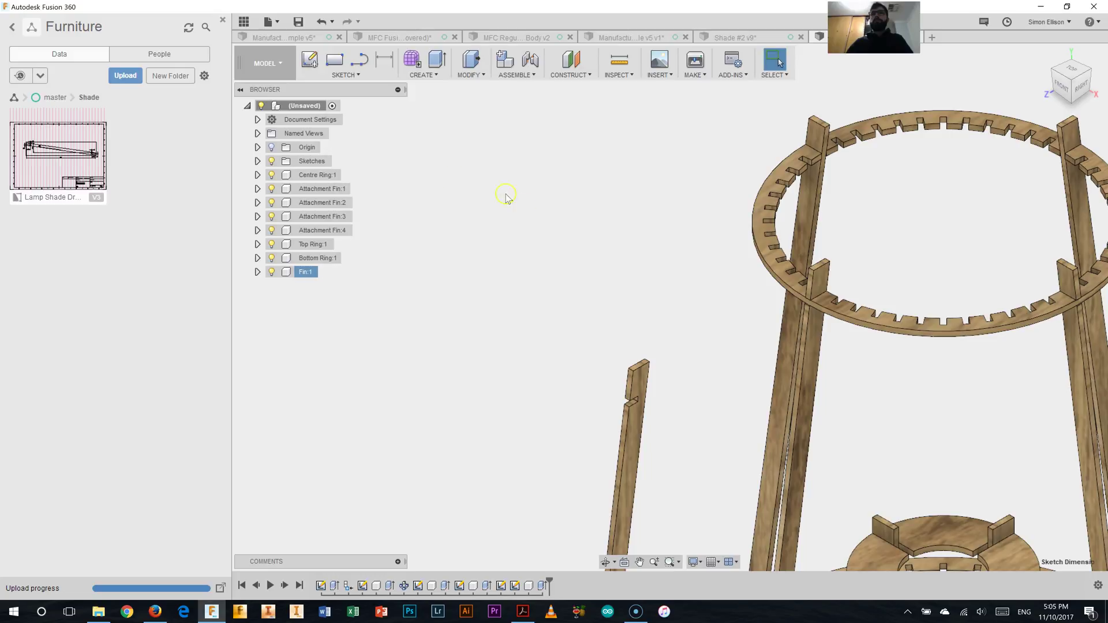
Step: Create a joint from the fin's notch face to the ring slot's snap point
{"action": "left_click", "coordinate": [530, 59]}
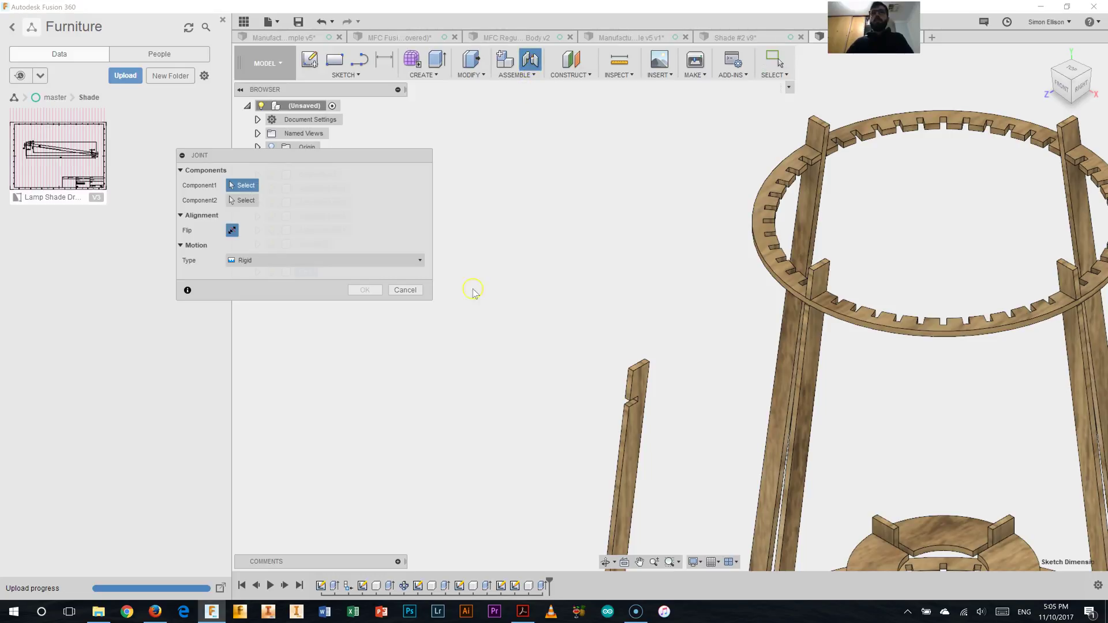
{"action": "scroll", "coordinate": [635, 393], "scroll_direction": "up", "scroll_amount": 6}
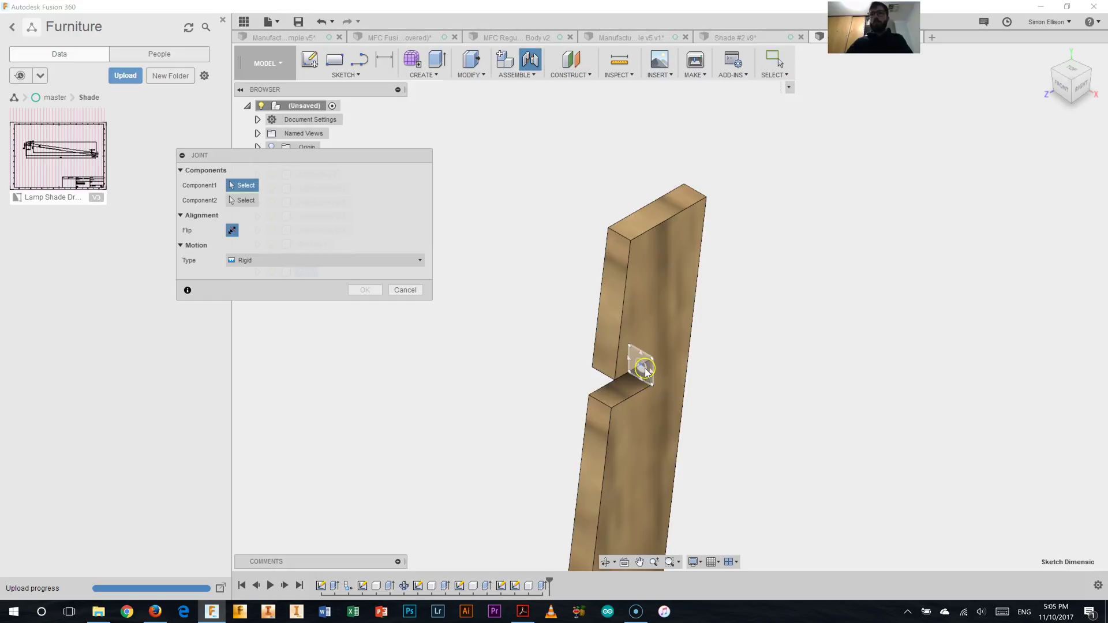
{"action": "left_click", "coordinate": [642, 370]}
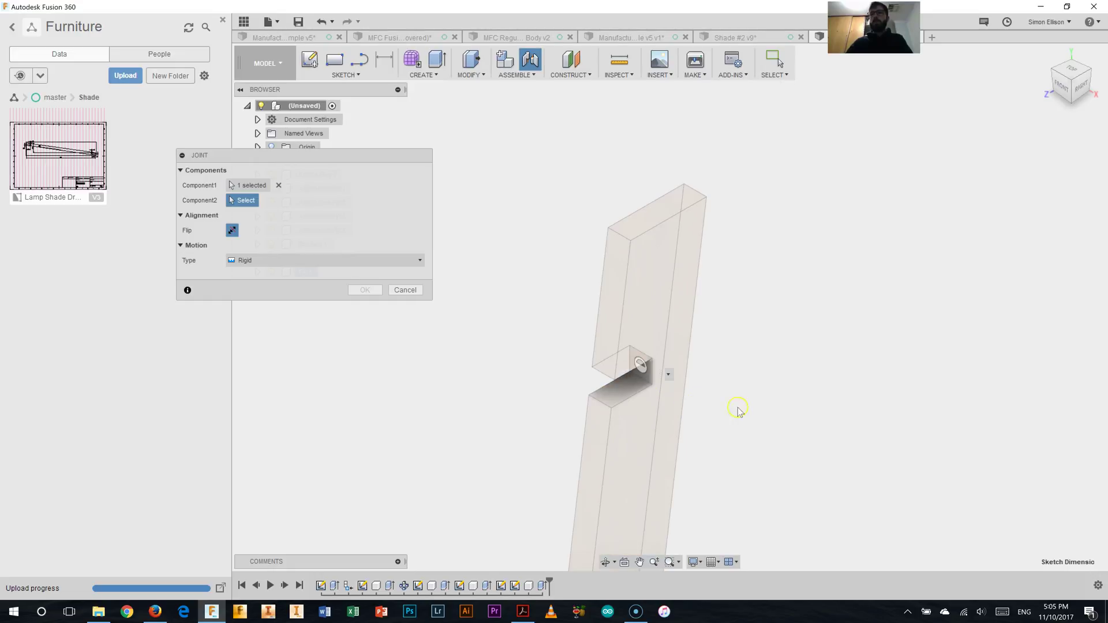
{"action": "scroll", "coordinate": [763, 408], "scroll_direction": "down", "scroll_amount": 5}
{"action": "scroll", "coordinate": [919, 231], "scroll_direction": "down", "scroll_amount": 3}
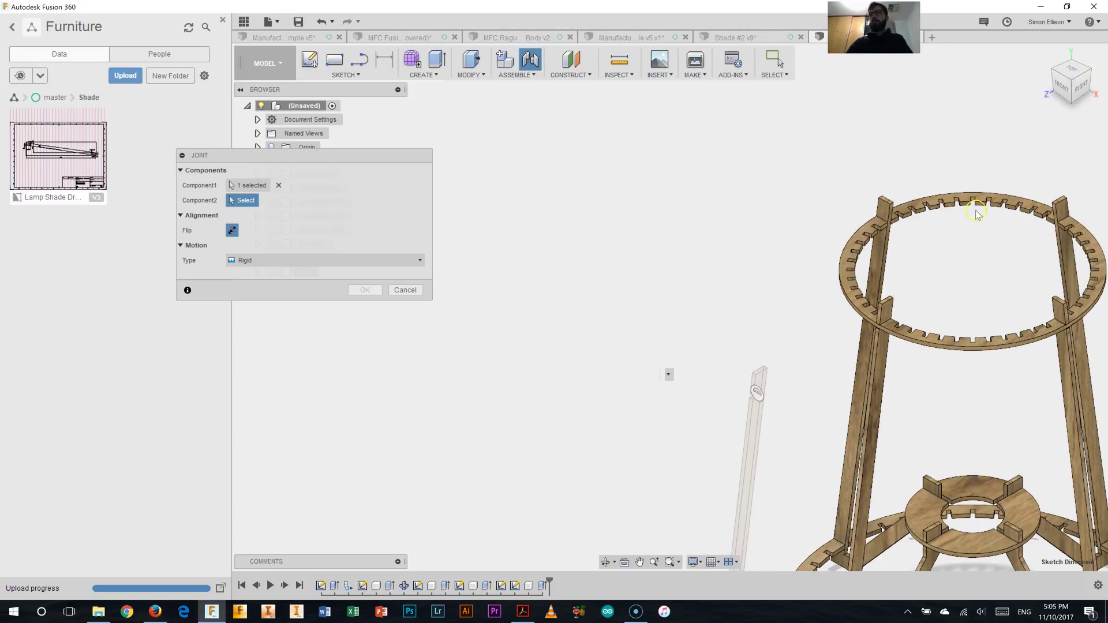
{"action": "scroll", "coordinate": [976, 214], "scroll_direction": "up", "scroll_amount": 6}
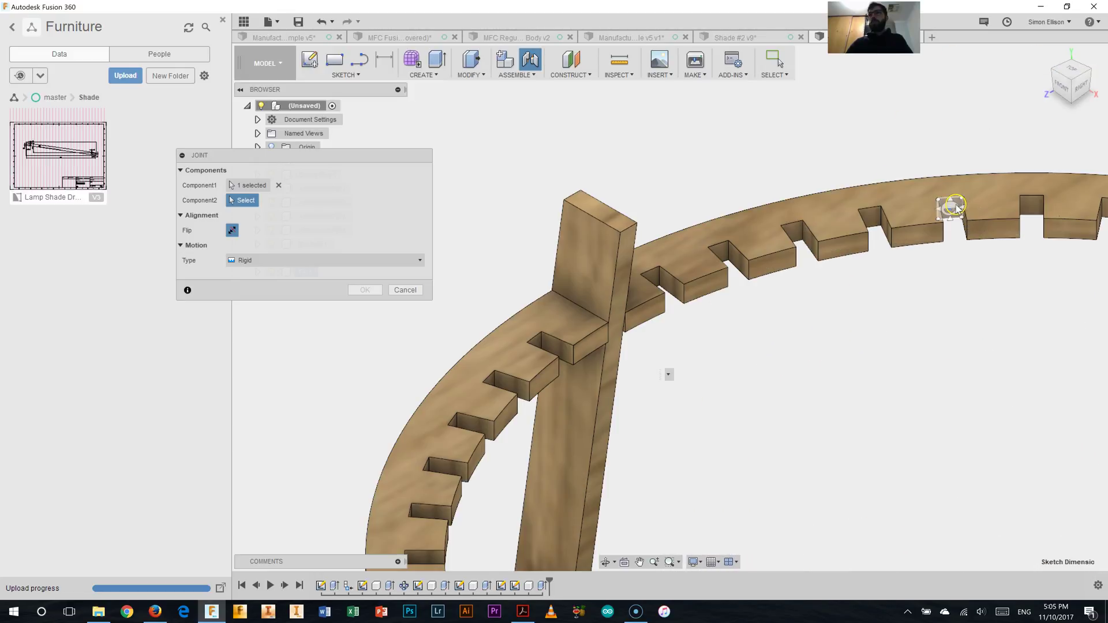
{"action": "left_click", "coordinate": [956, 208]}
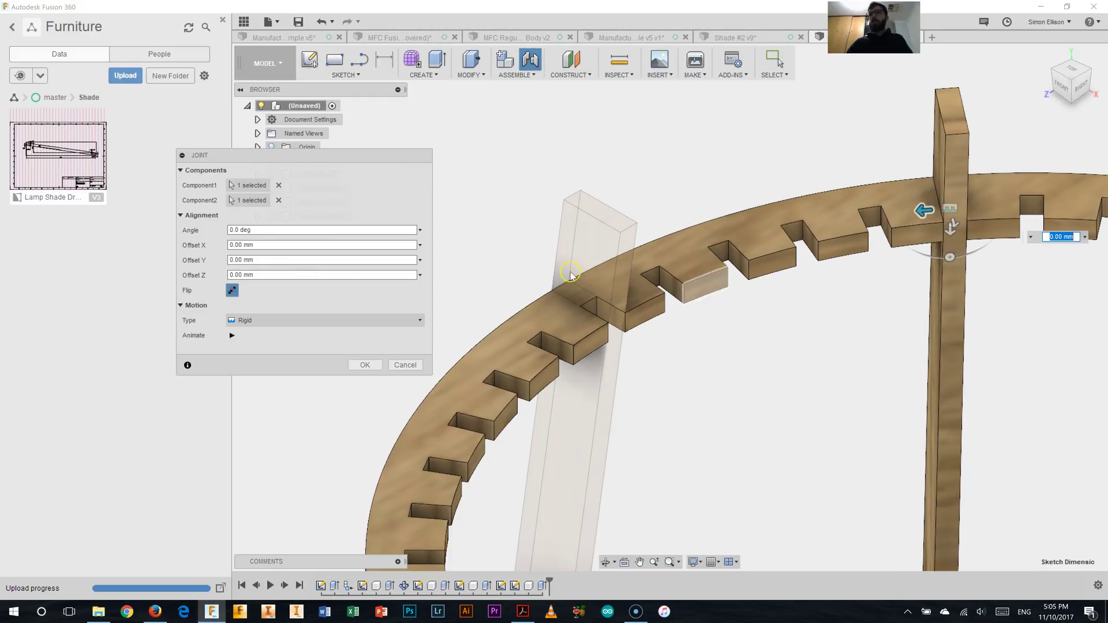
{"action": "left_click", "coordinate": [358, 366]}
Step: Fit the whole lamp frame in view and orbit around the base to inspect the fin's fit
{"action": "scroll", "coordinate": [833, 384], "scroll_direction": "down", "scroll_amount": 6}
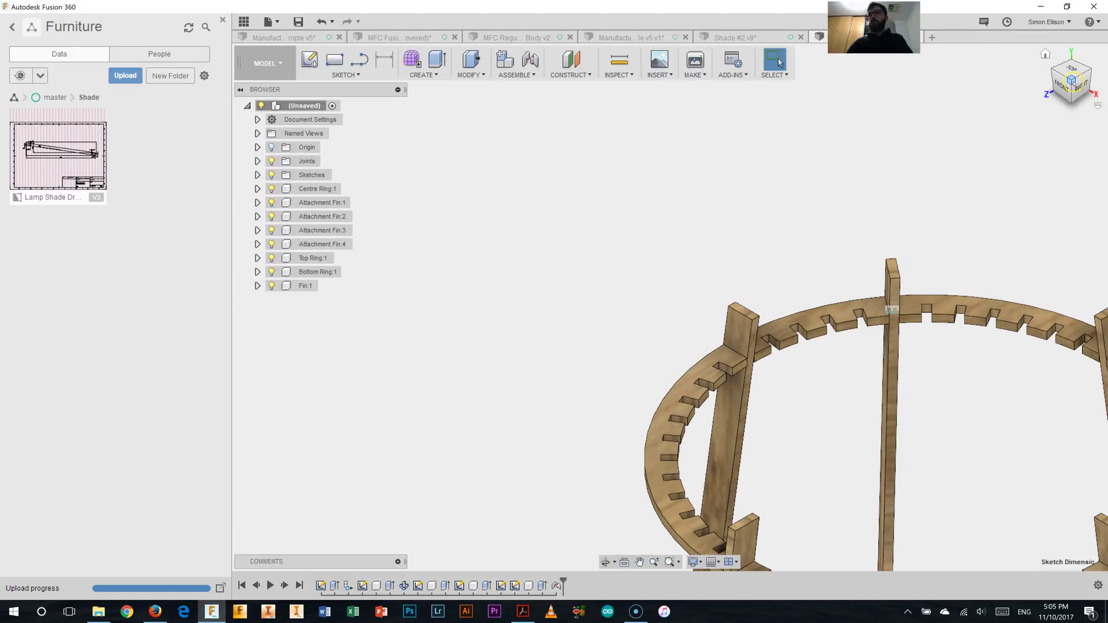
{"action": "left_click", "coordinate": [1045, 57]}
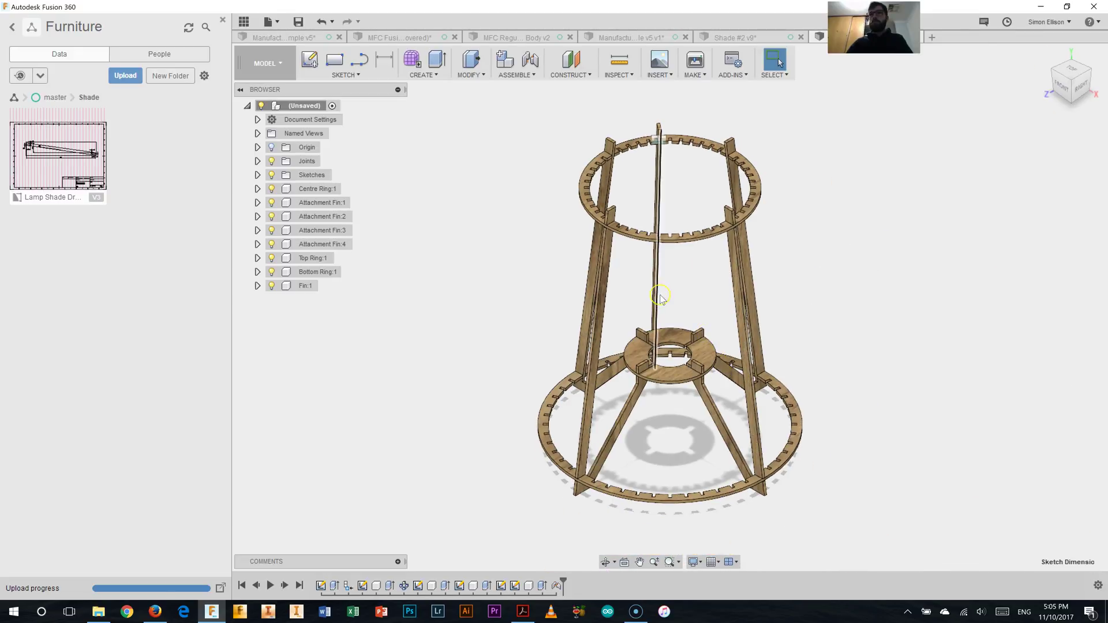
{"action": "scroll", "coordinate": [645, 519], "scroll_direction": "down", "scroll_amount": 1}
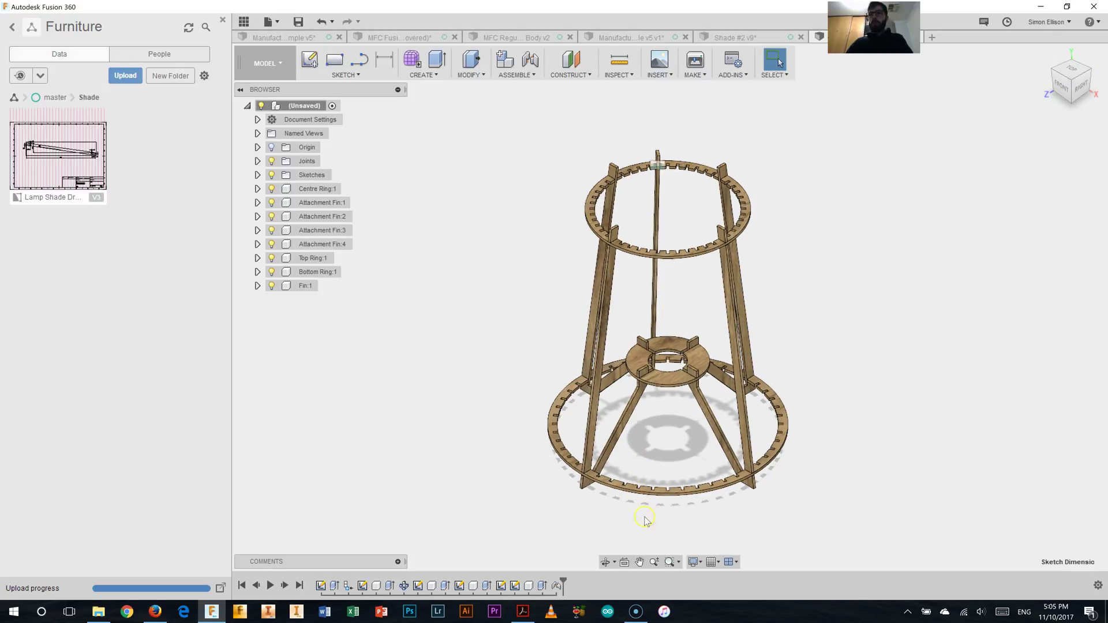
{"action": "left_click", "coordinate": [605, 562]}
{"action": "left_click_drag", "start_coordinate": [584, 456], "coordinate": [756, 427]}
{"action": "scroll", "coordinate": [647, 478], "scroll_direction": "up", "scroll_amount": 6}
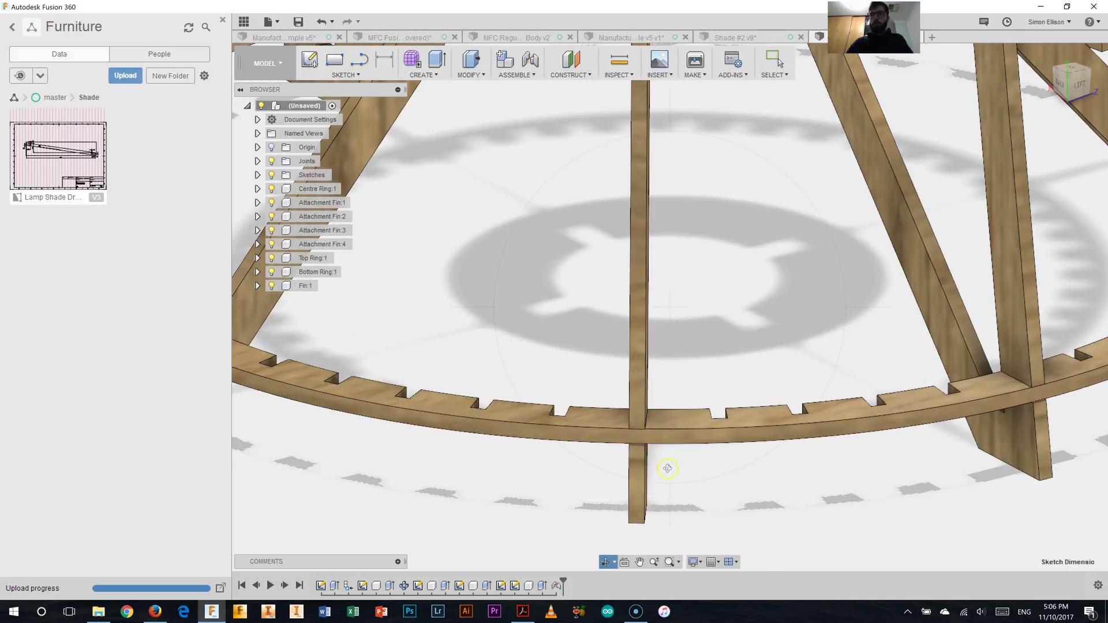
{"action": "left_click_drag", "start_coordinate": [667, 468], "coordinate": [587, 465]}
{"action": "scroll", "coordinate": [689, 226], "scroll_direction": "down", "scroll_amount": 10}
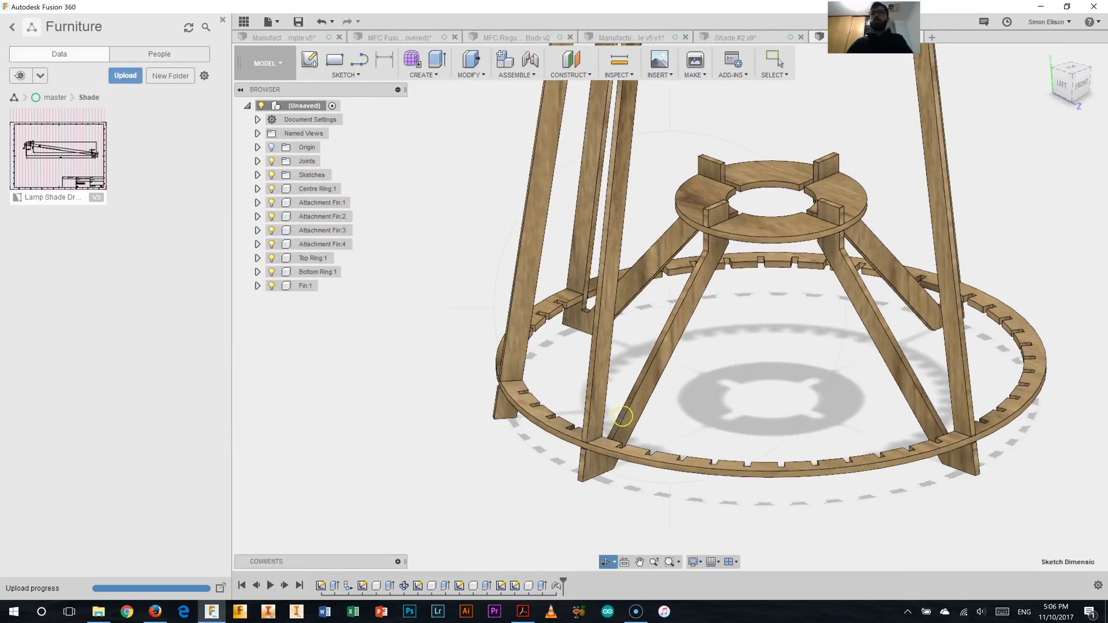
{"action": "scroll", "coordinate": [689, 226], "scroll_direction": "up", "scroll_amount": 1}
{"action": "right_click", "coordinate": [732, 233]}
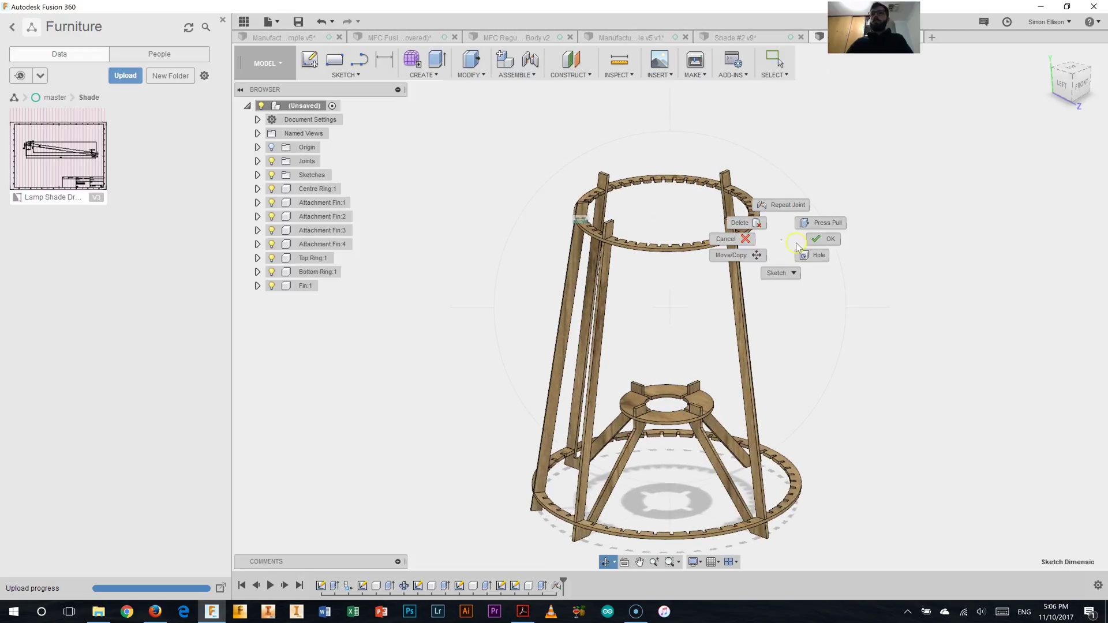
{"action": "left_click", "coordinate": [809, 240]}
{"action": "left_click", "coordinate": [569, 304]}
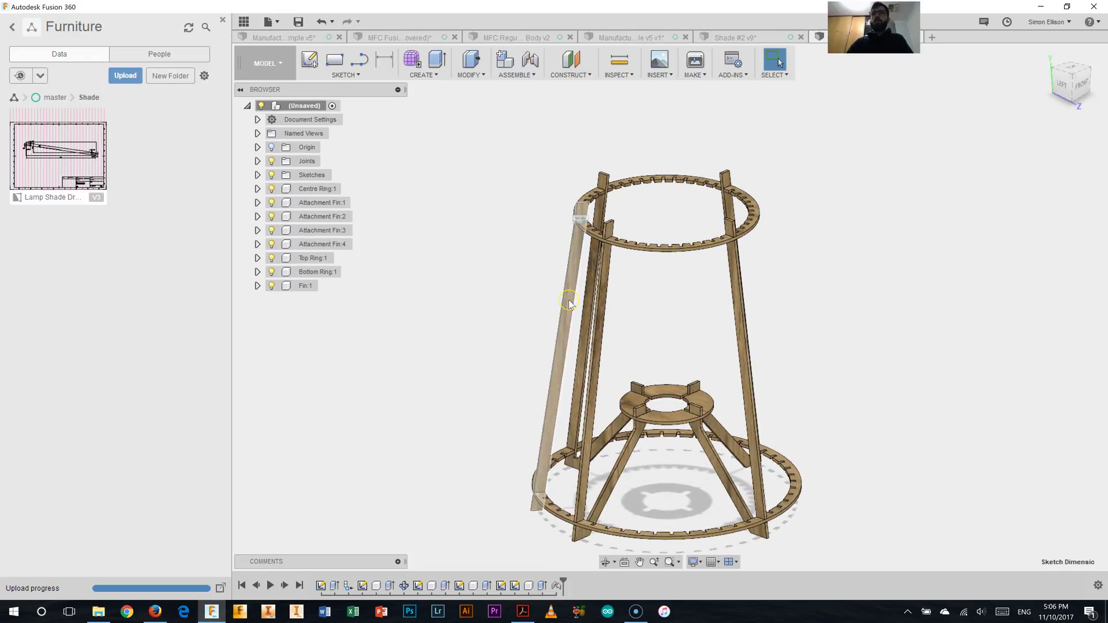
{"action": "left_click", "coordinate": [421, 76]}
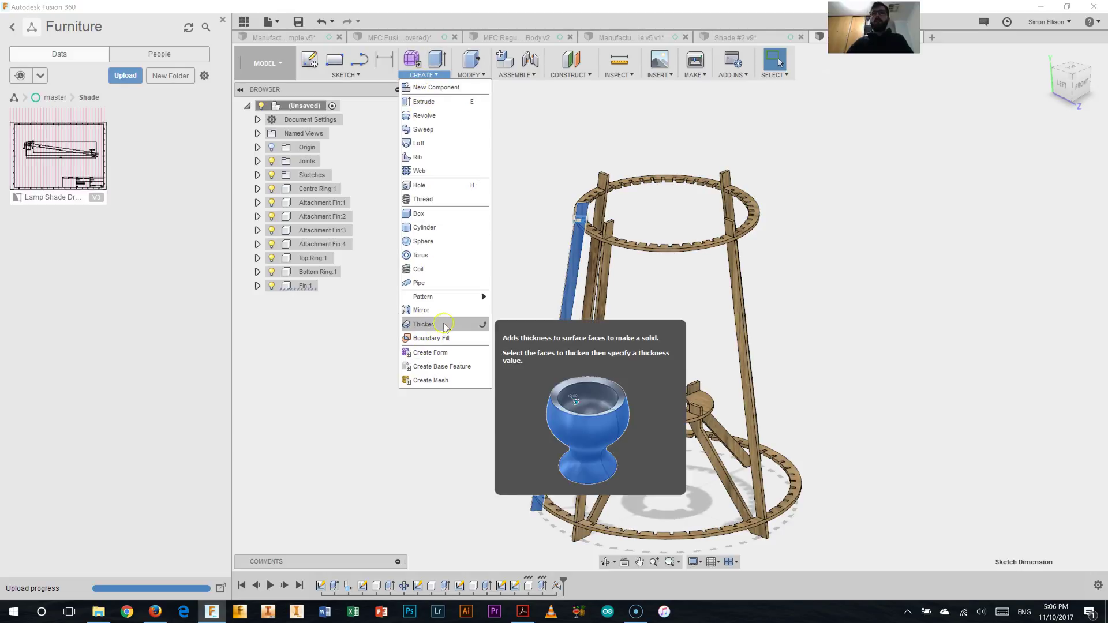
{"action": "mouse_move", "coordinate": [450, 302]}
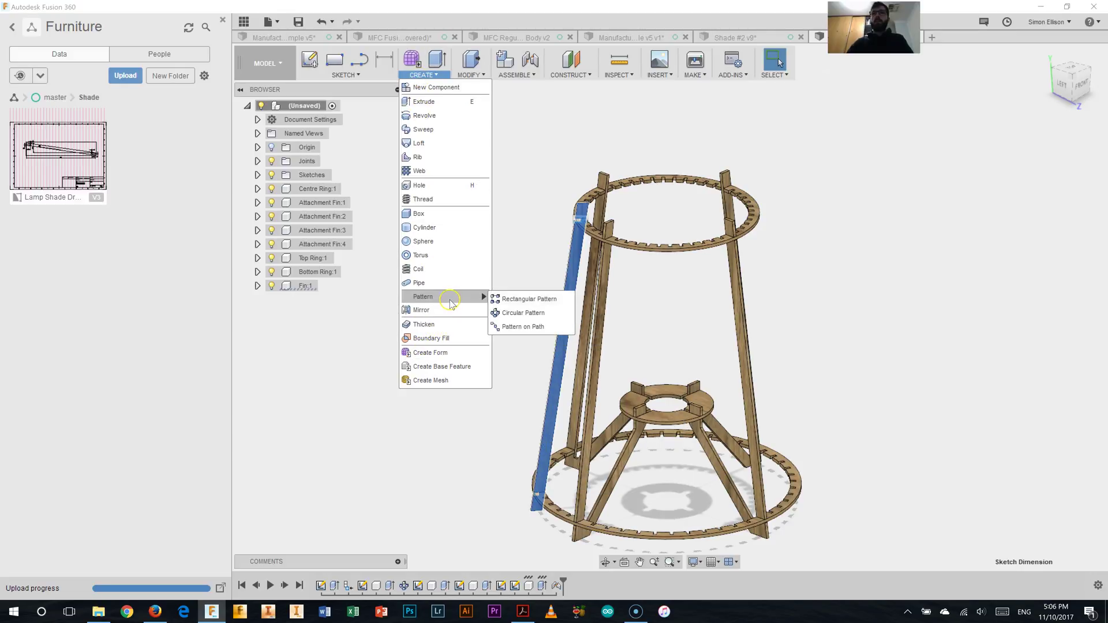
{"action": "left_click", "coordinate": [509, 311]}
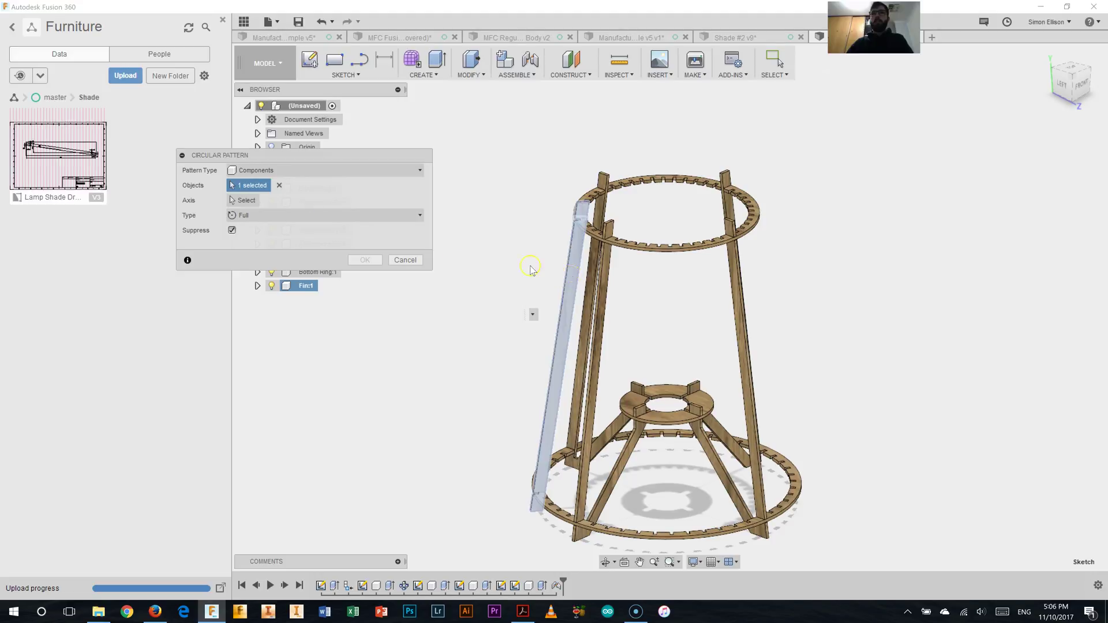
{"action": "left_click", "coordinate": [280, 211]}
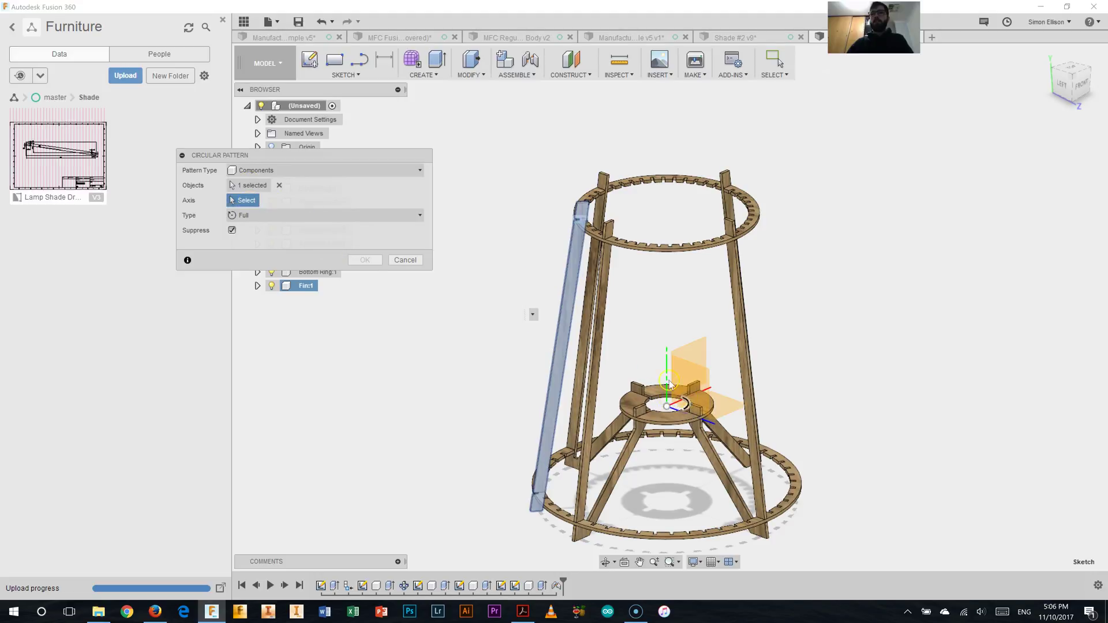
{"action": "left_click", "coordinate": [666, 361]}
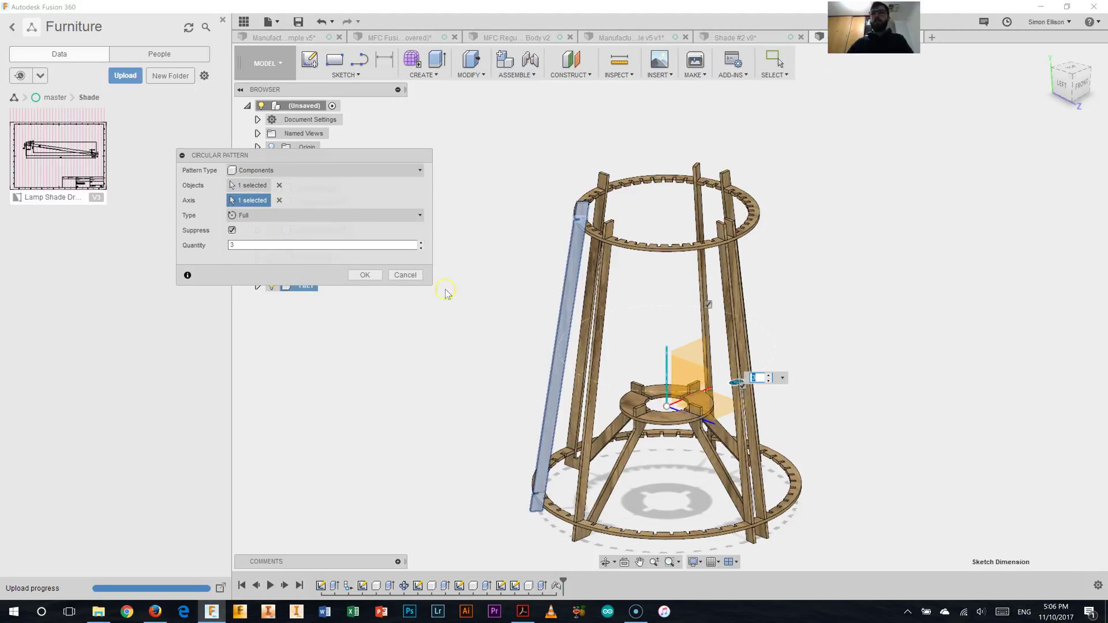
{"action": "double_click", "coordinate": [229, 245]}
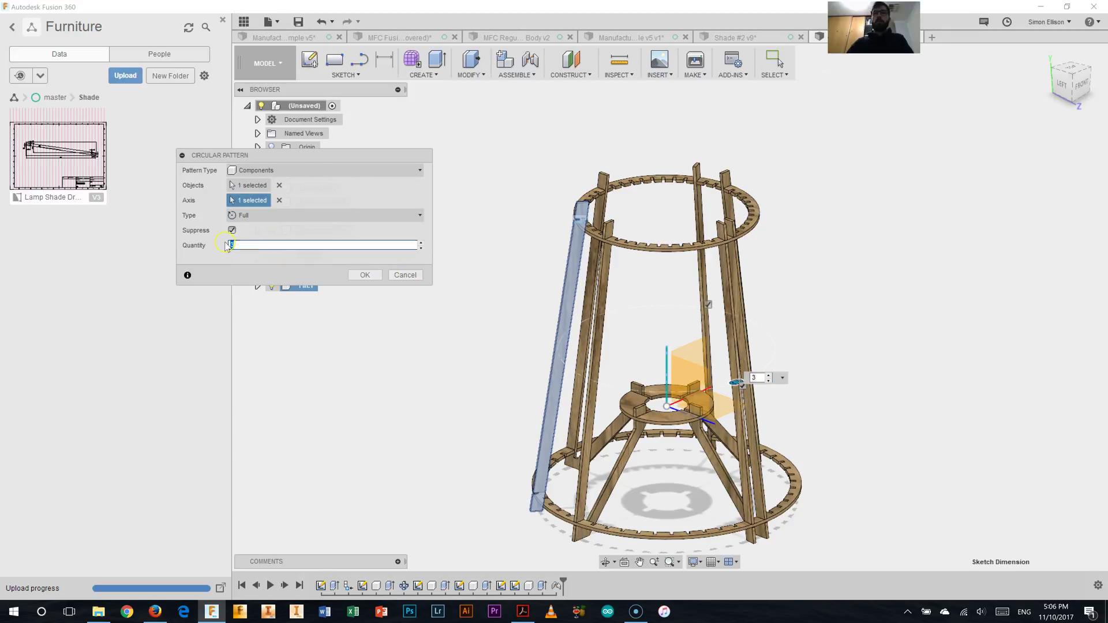
{"action": "type", "text": "48"}
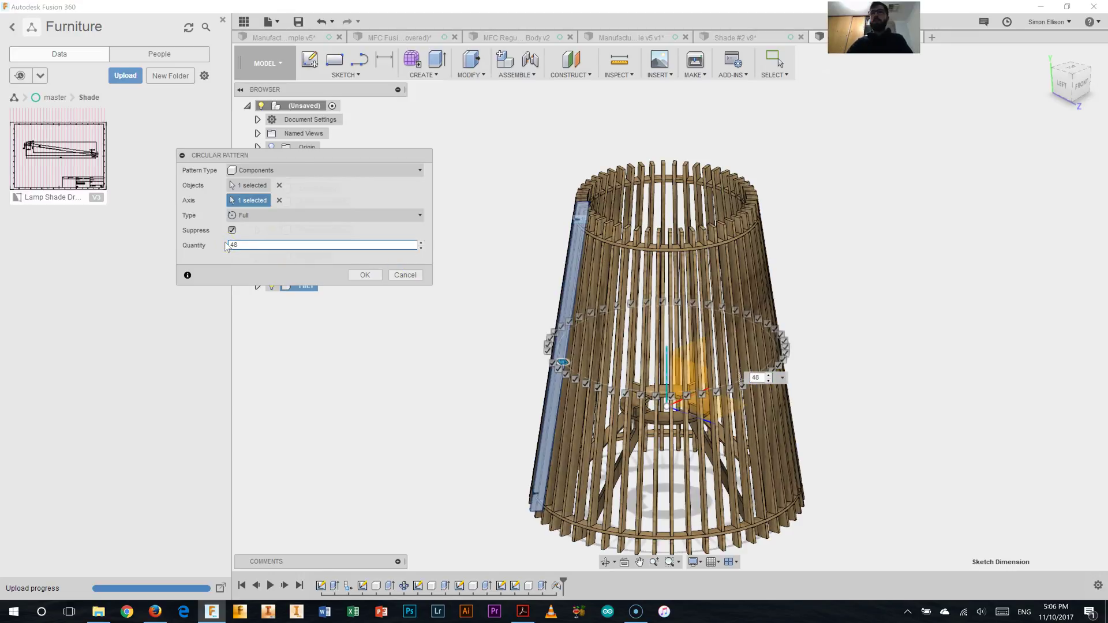
{"action": "left_click", "coordinate": [365, 275]}
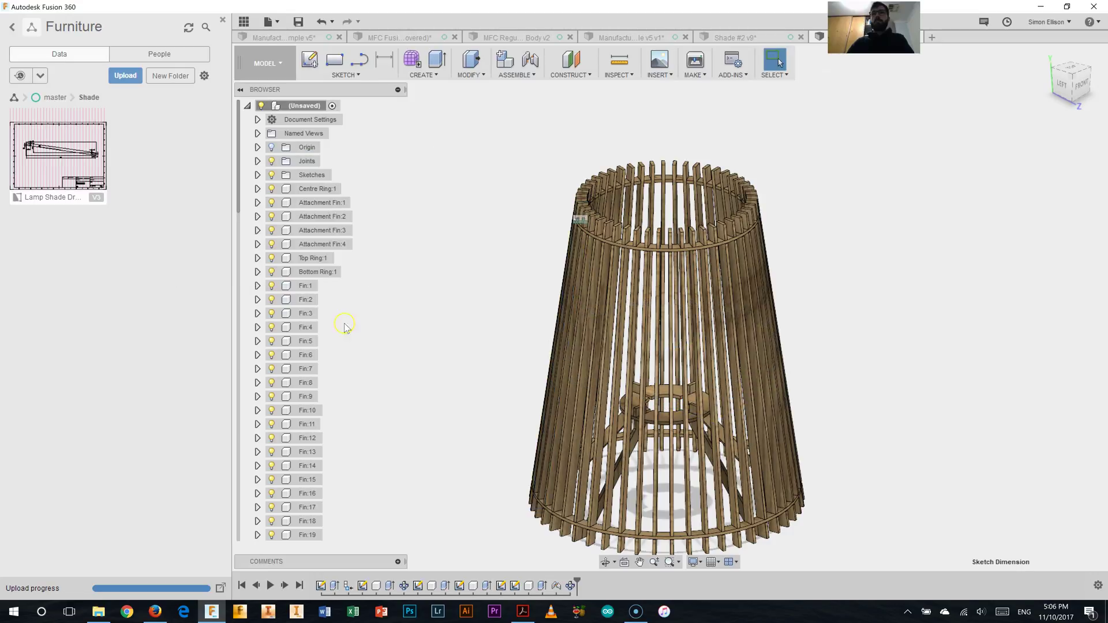
{"action": "scroll", "coordinate": [318, 352], "scroll_direction": "down", "scroll_amount": 6}
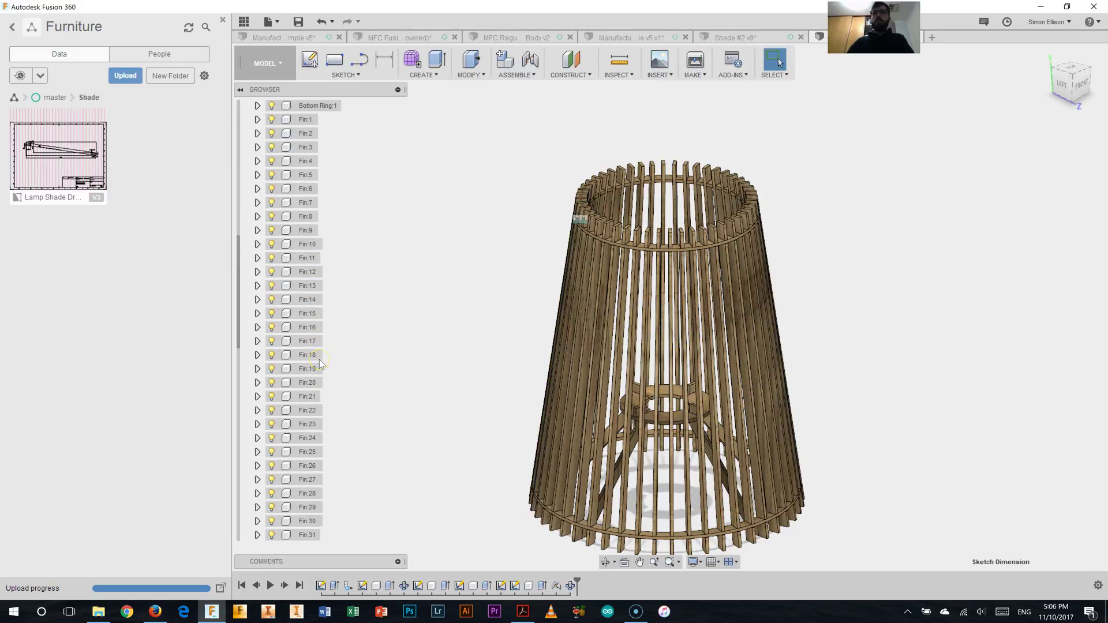
{"action": "scroll", "coordinate": [321, 365], "scroll_direction": "up", "scroll_amount": 5}
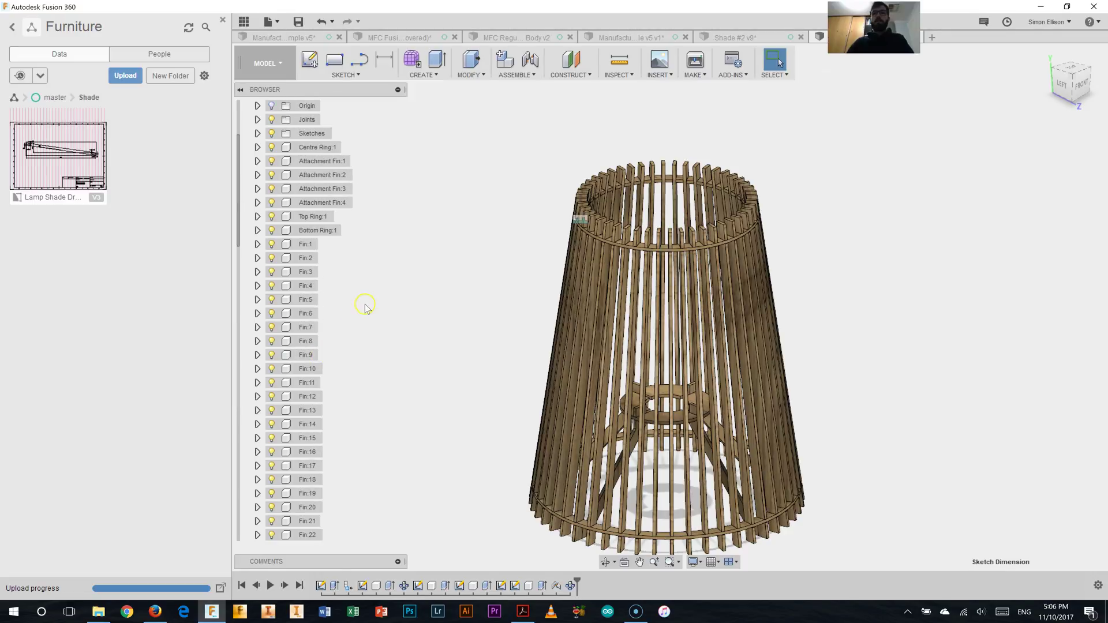
{"action": "key", "text": "ctrl+z"}
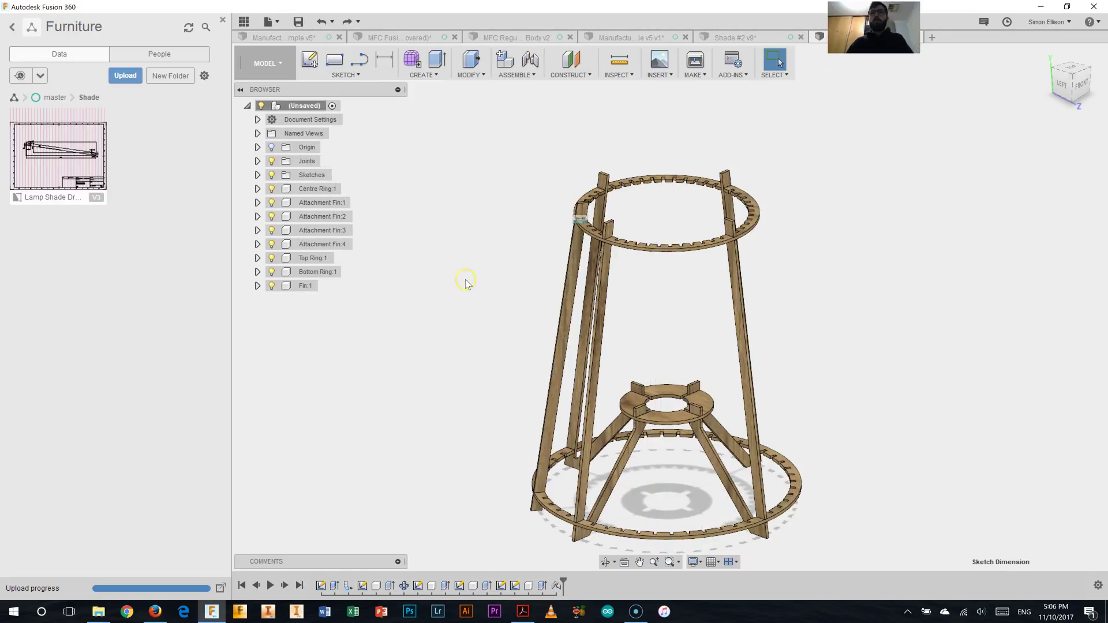
{"action": "left_click", "coordinate": [564, 289]}
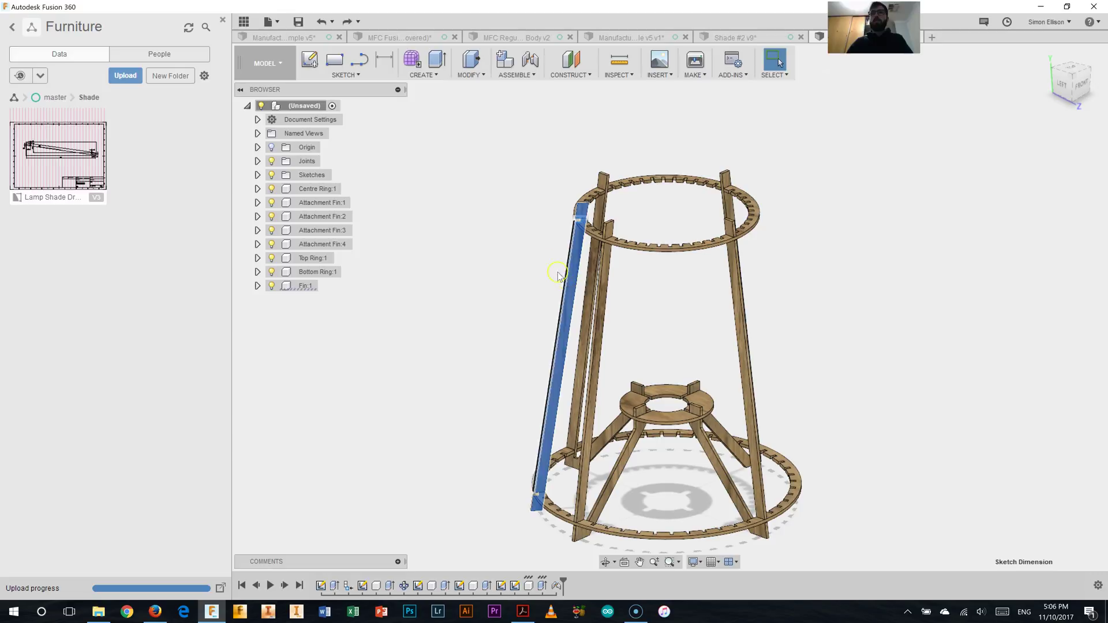
{"action": "left_click", "coordinate": [433, 76]}
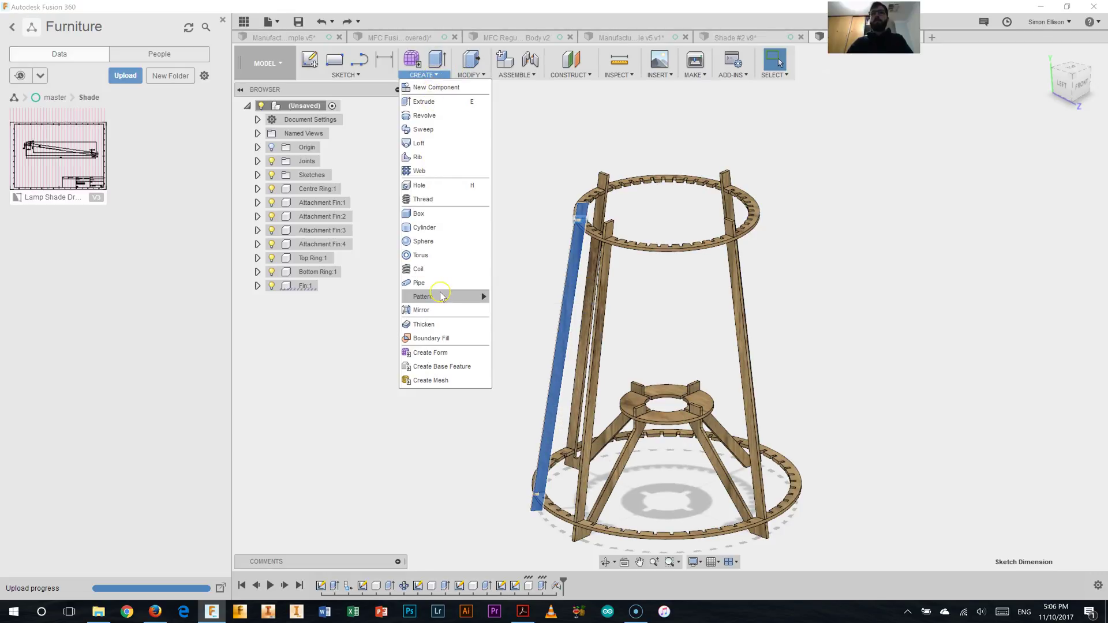
{"action": "mouse_move", "coordinate": [483, 296]}
{"action": "left_click", "coordinate": [520, 313]}
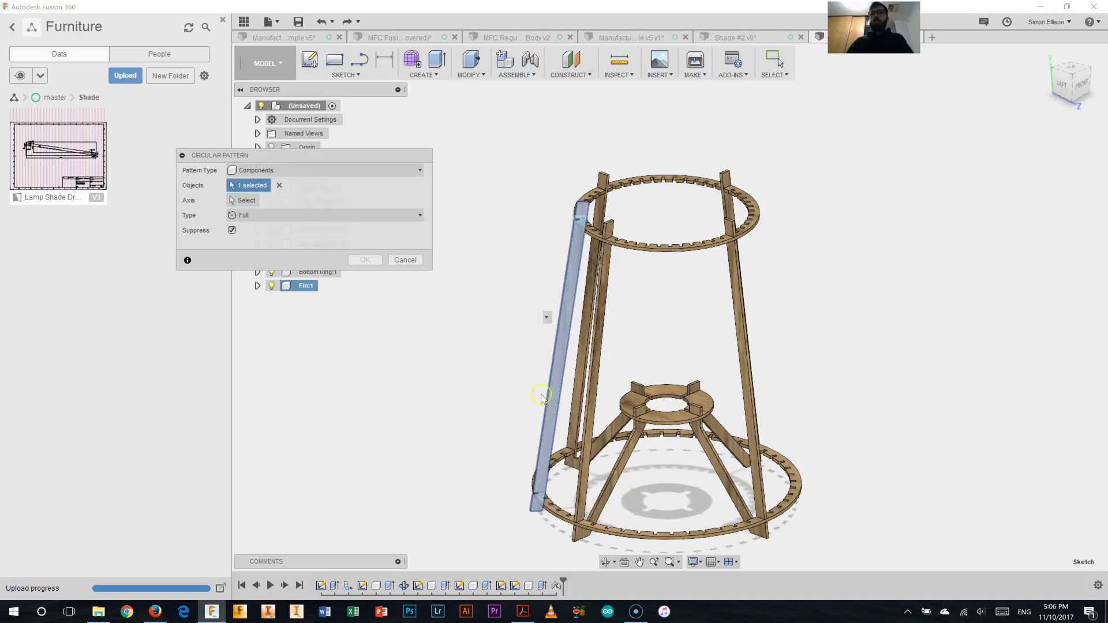
{"action": "left_click", "coordinate": [241, 200]}
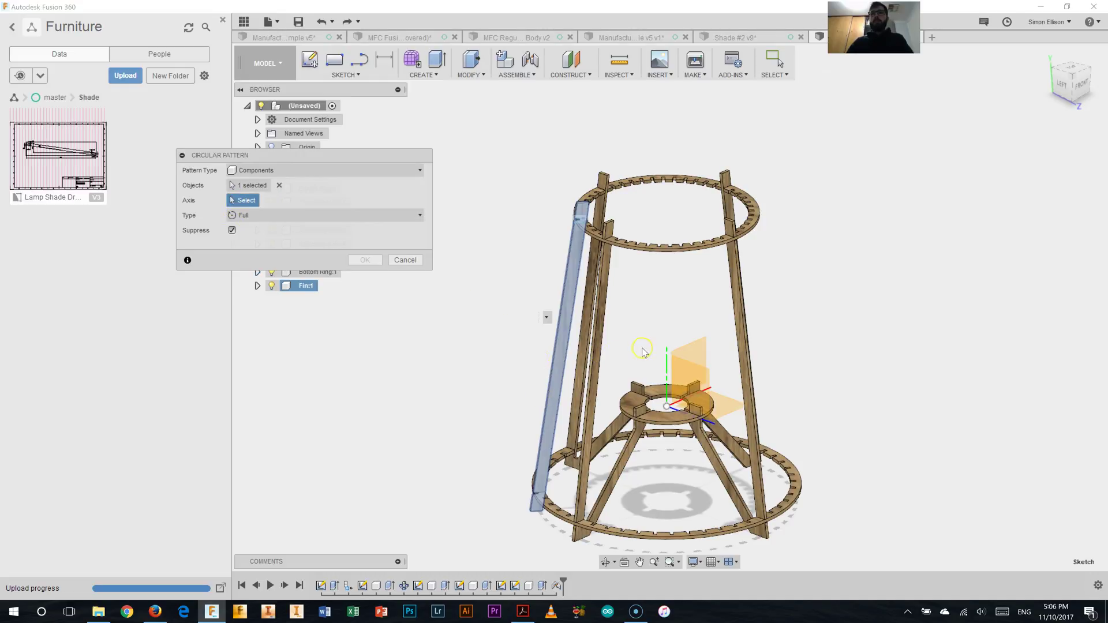
{"action": "left_click", "coordinate": [668, 359]}
{"action": "left_click", "coordinate": [293, 170]}
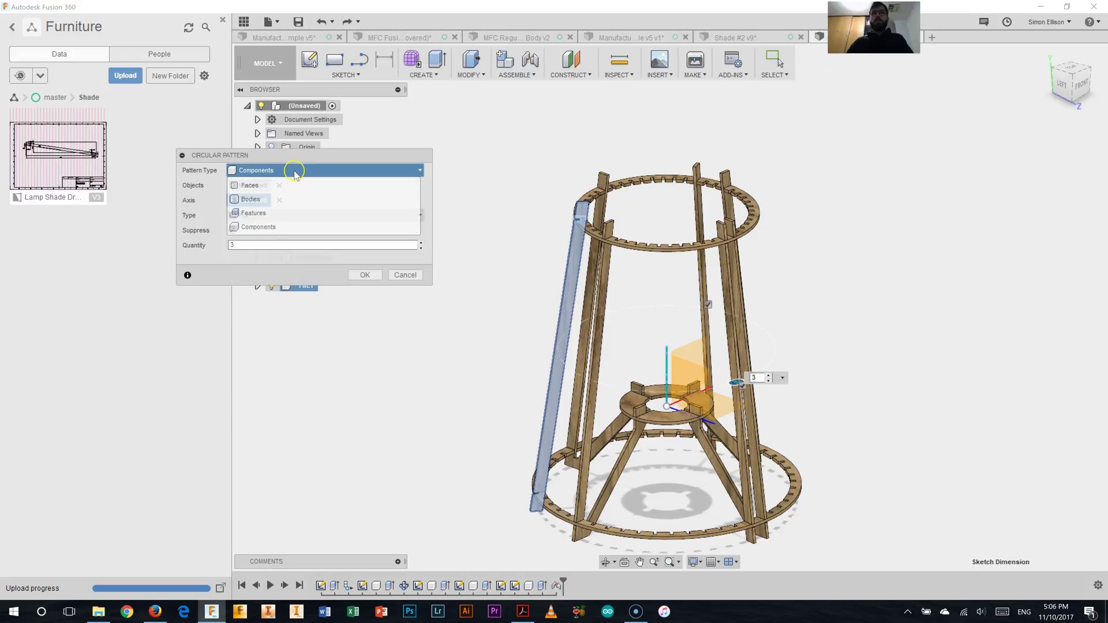
{"action": "left_click", "coordinate": [203, 176]}
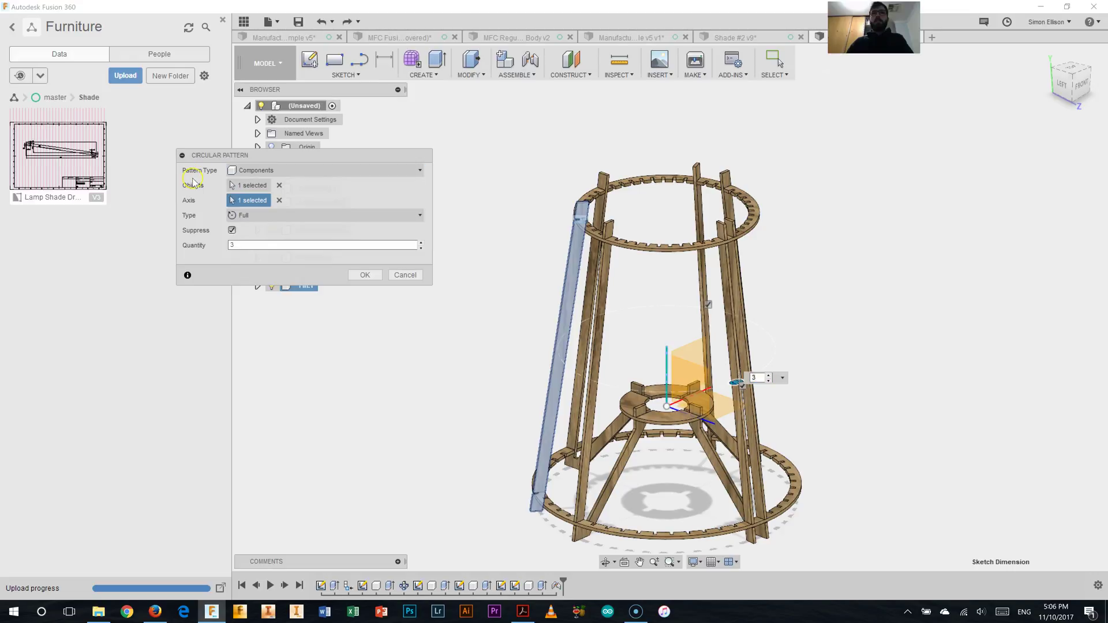
{"action": "double_click", "coordinate": [247, 243]}
{"action": "type", "text": "48"}
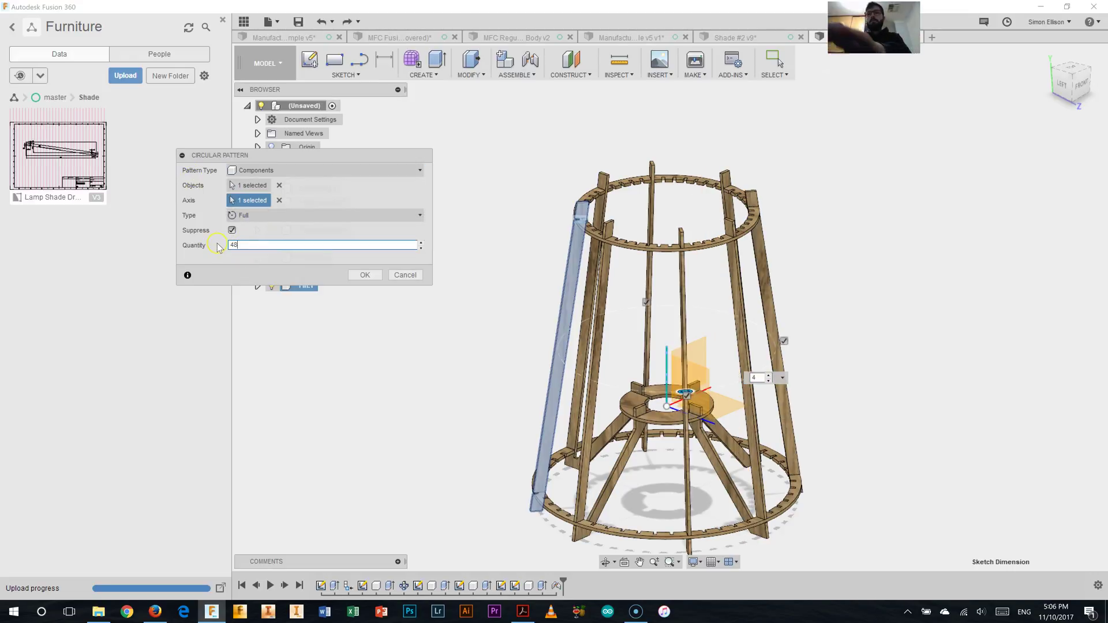
{"action": "left_click", "coordinate": [314, 171]}
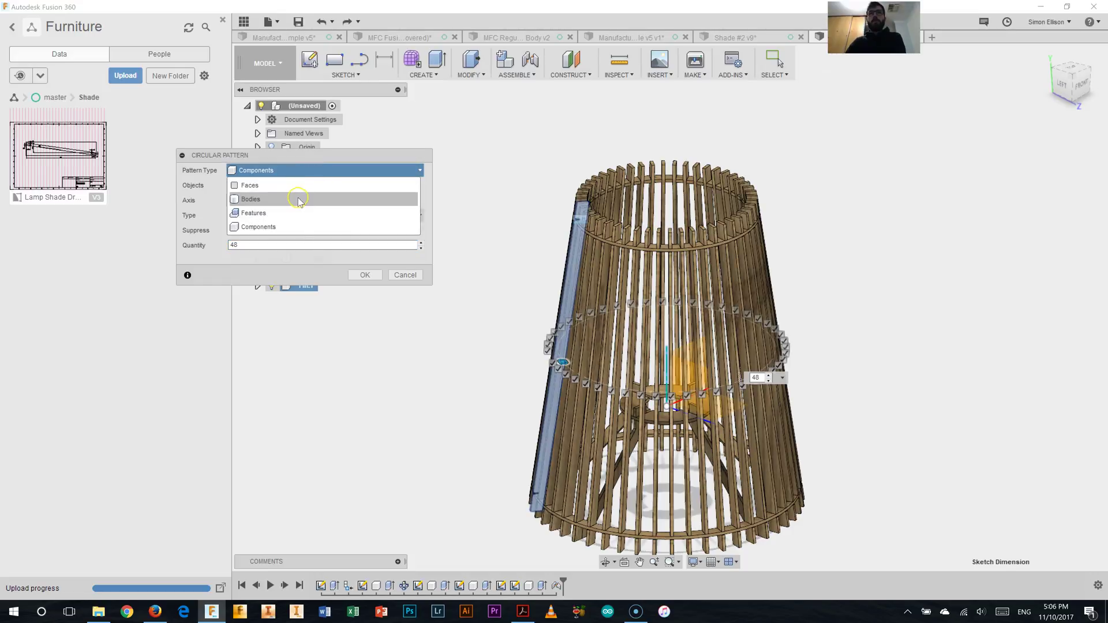
{"action": "left_click", "coordinate": [297, 198]}
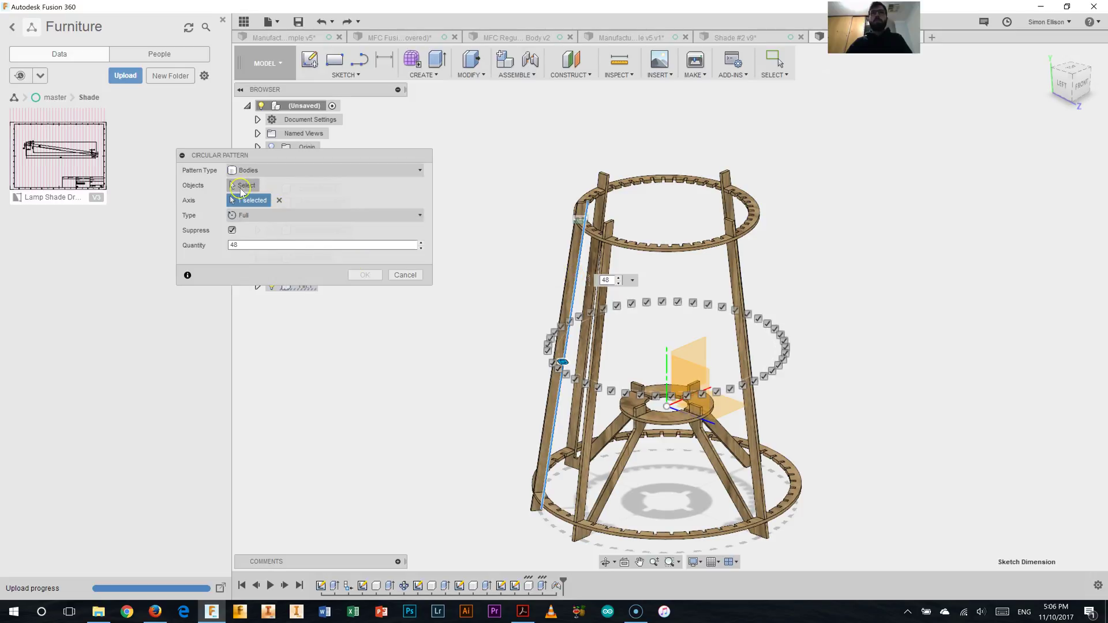
{"action": "left_click", "coordinate": [243, 188]}
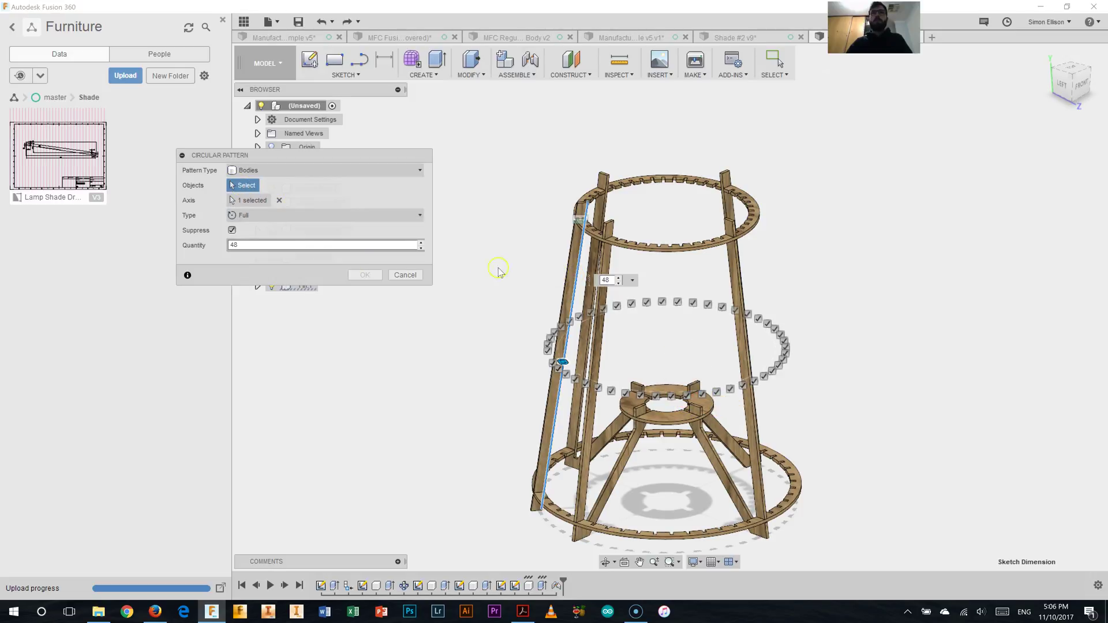
{"action": "left_click", "coordinate": [572, 282]}
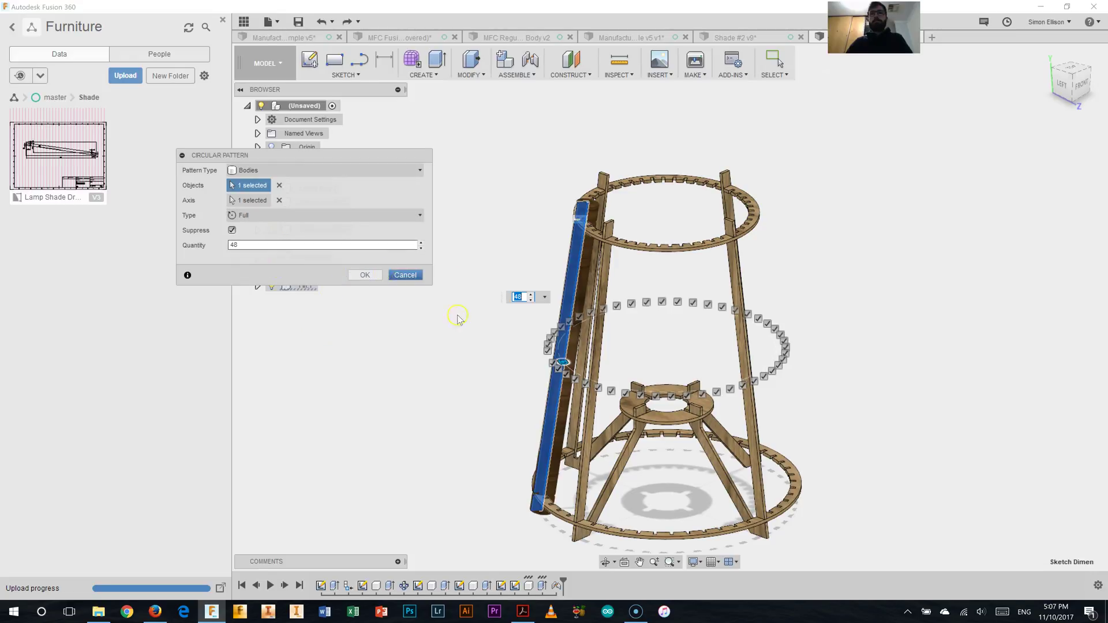
{"action": "left_click", "coordinate": [403, 276]}
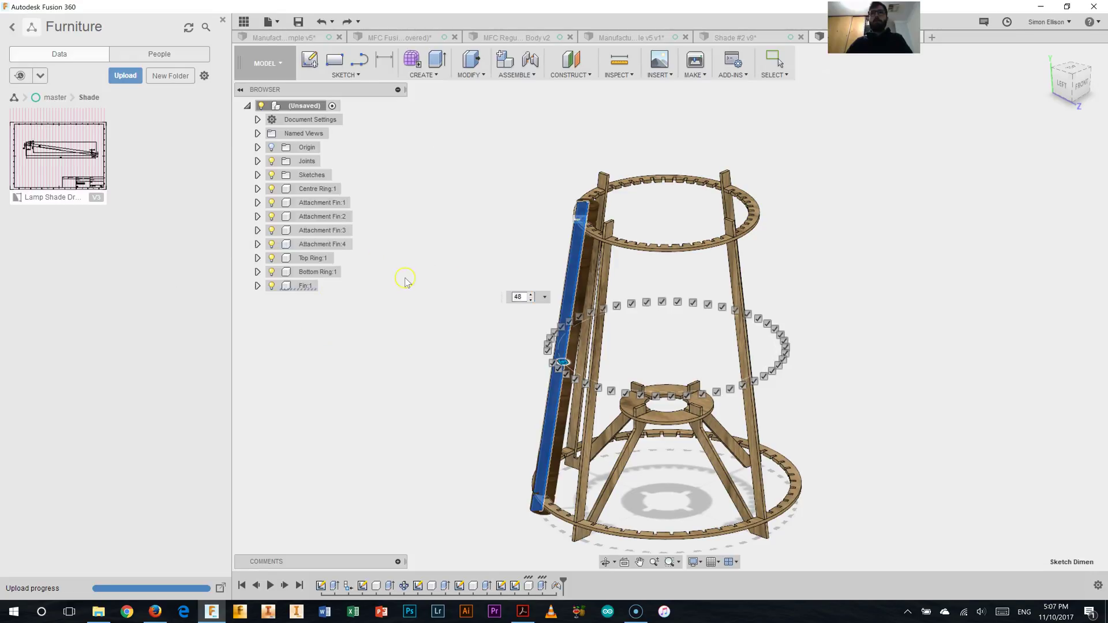
Step: Circular-pattern Fin:1 around the Z axis as a full ring of 48 copies
{"action": "left_click", "coordinate": [422, 74]}
{"action": "mouse_move", "coordinate": [432, 301]}
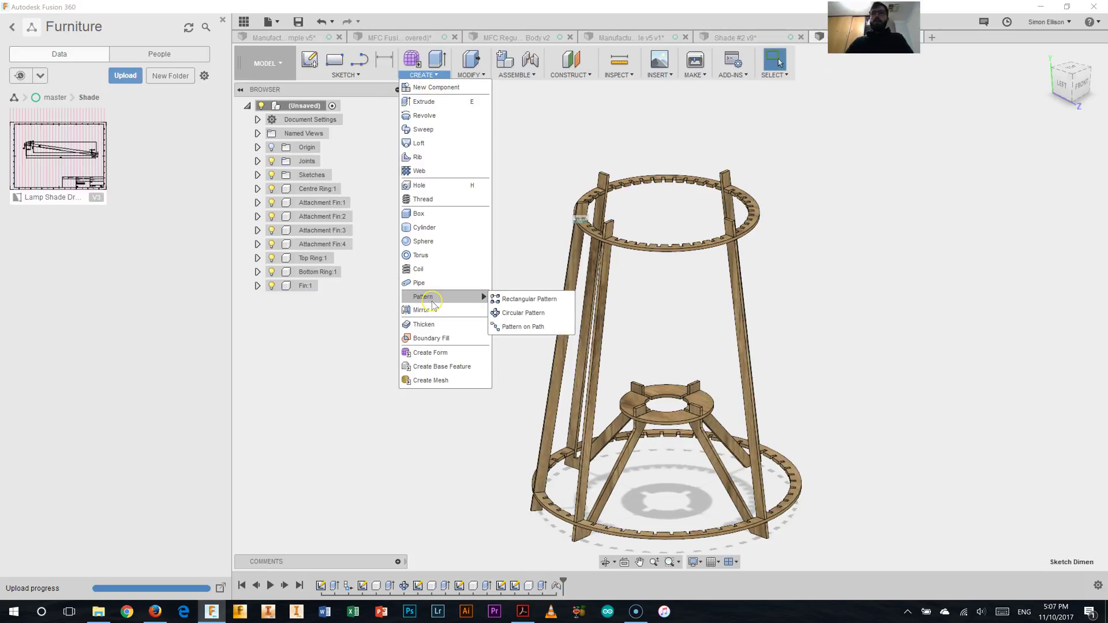
{"action": "left_click", "coordinate": [523, 313]}
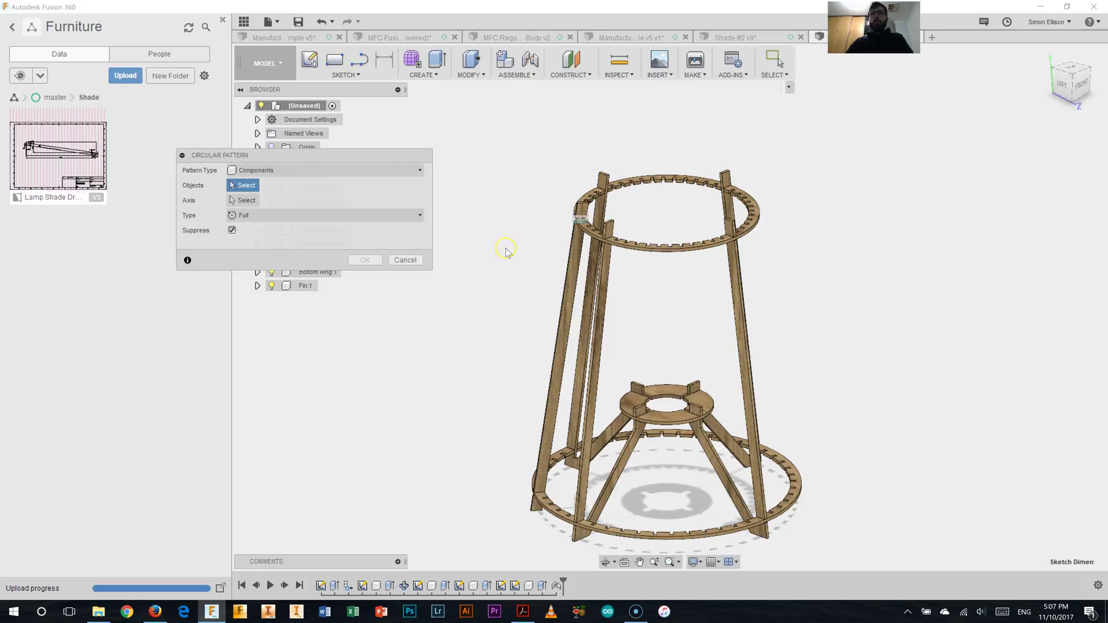
{"action": "left_click", "coordinate": [571, 292]}
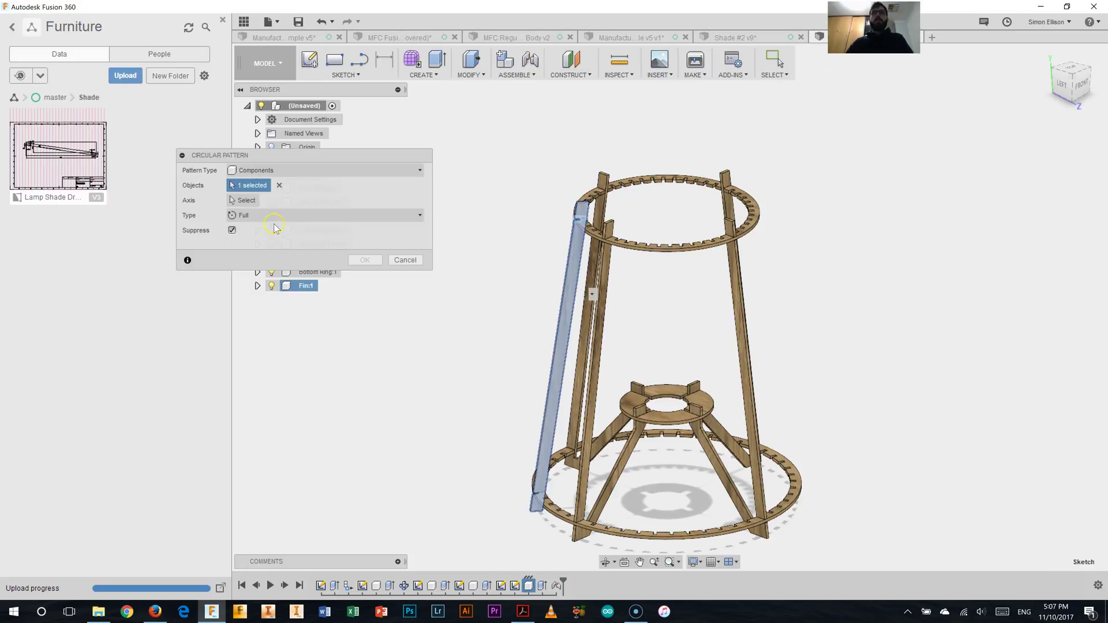
{"action": "left_click", "coordinate": [242, 214]}
{"action": "left_click", "coordinate": [242, 200]}
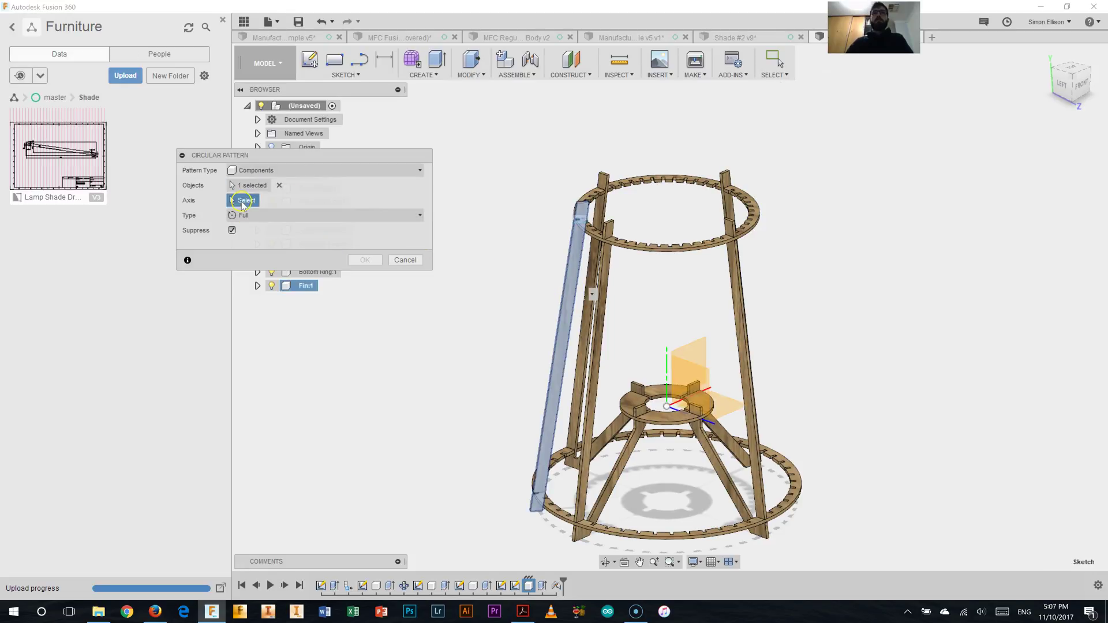
{"action": "left_click", "coordinate": [668, 357]}
{"action": "type", "text": "48"}
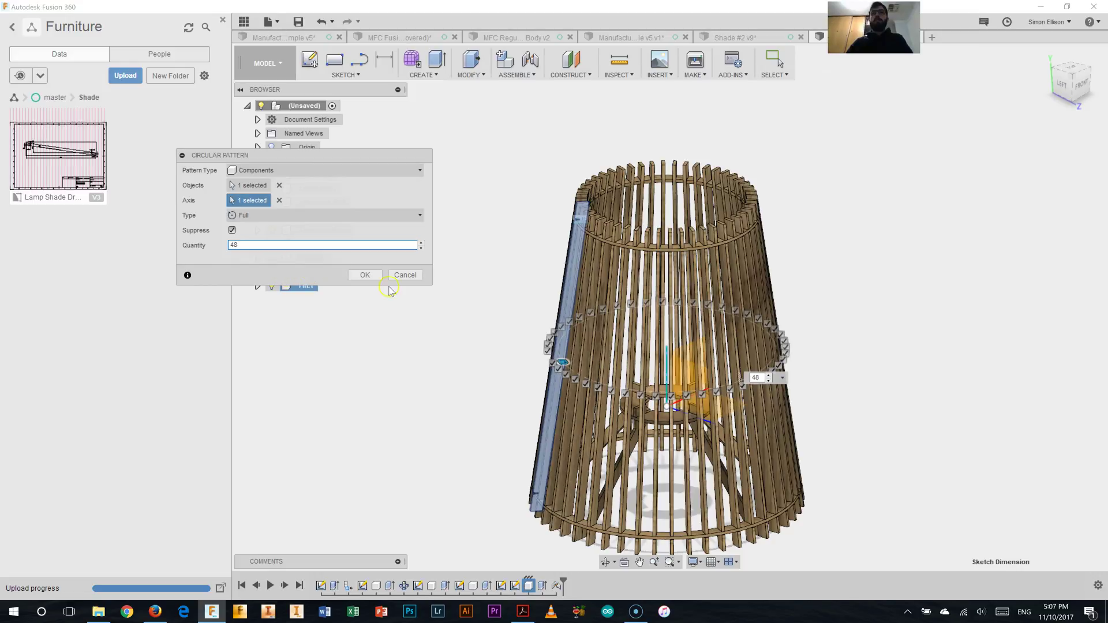
{"action": "left_click", "coordinate": [364, 274]}
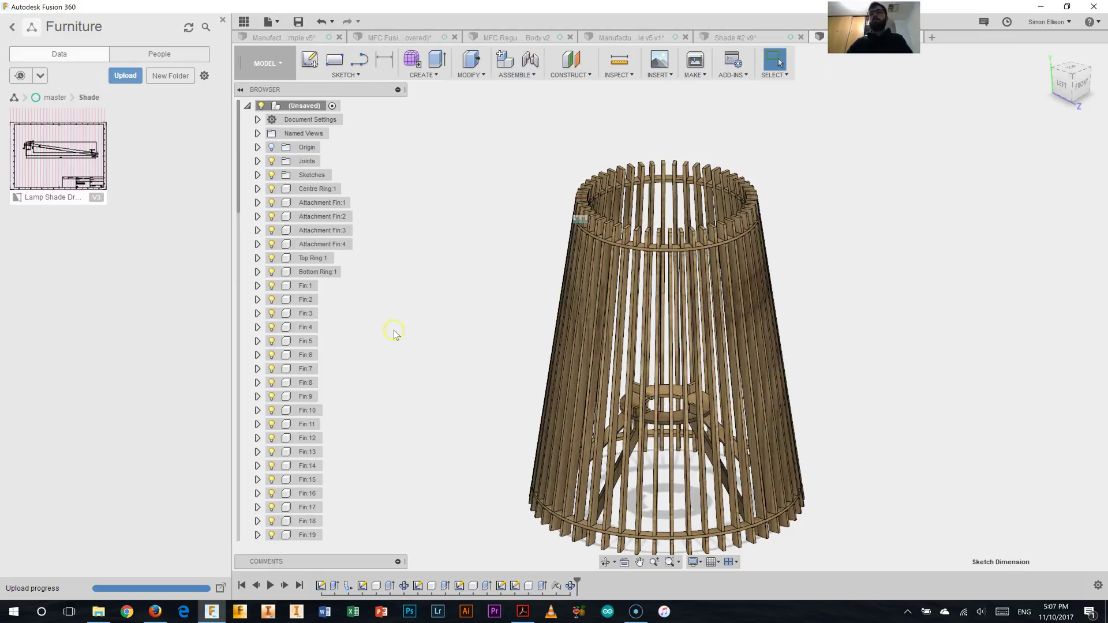
Step: Select a single fin on the lamp shade
{"action": "scroll", "coordinate": [313, 318], "scroll_direction": "down", "scroll_amount": 6}
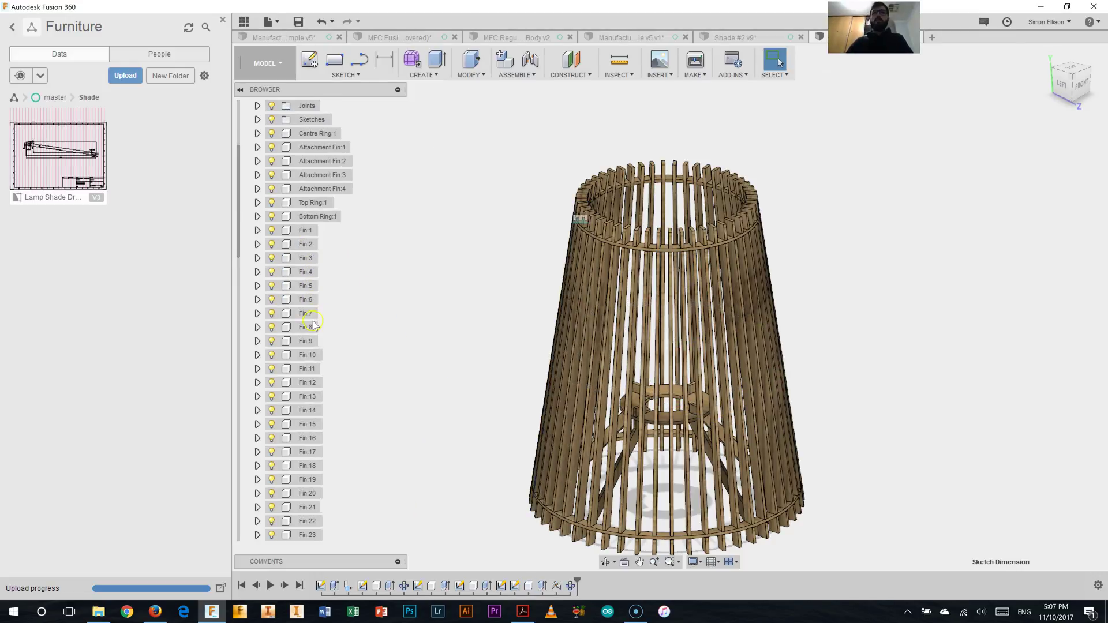
{"action": "scroll", "coordinate": [312, 318], "scroll_direction": "down", "scroll_amount": 6}
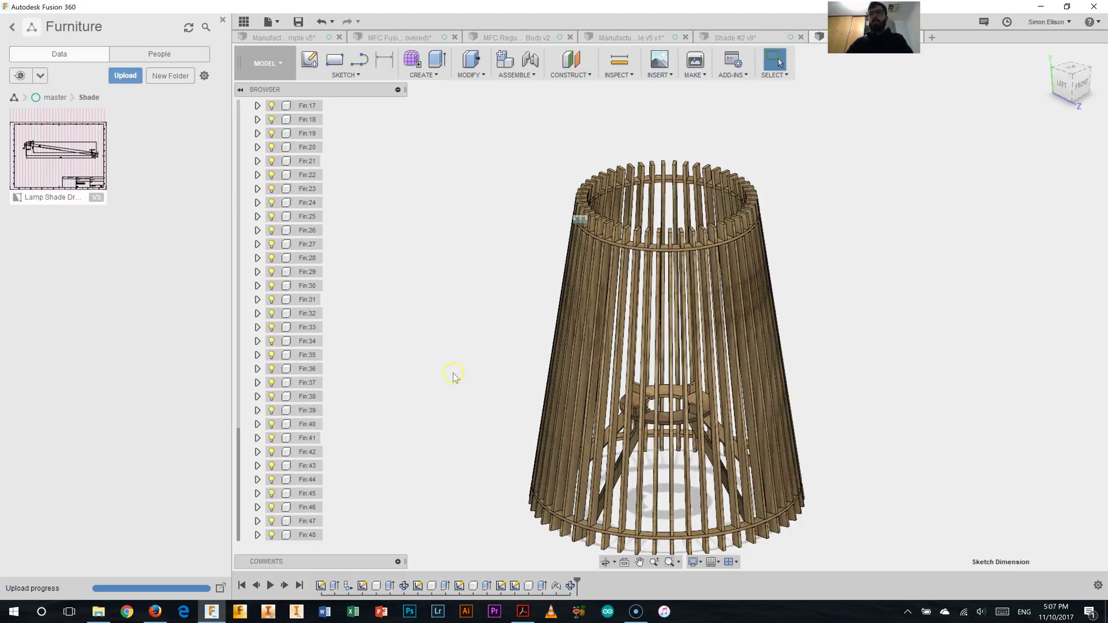
{"action": "scroll", "coordinate": [519, 487], "scroll_direction": "up", "scroll_amount": 4}
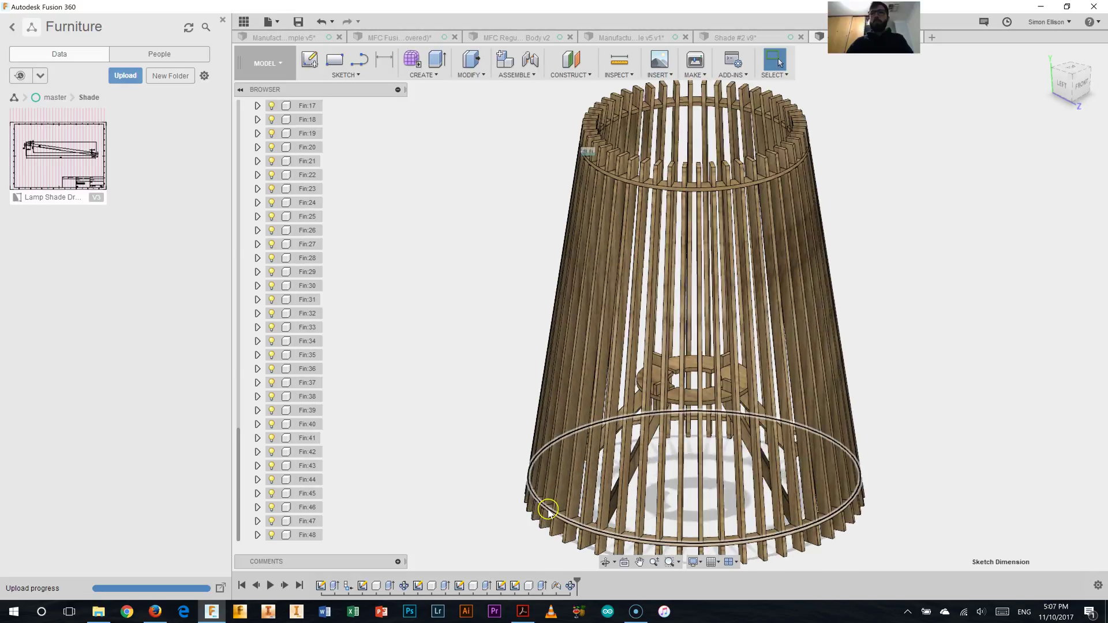
{"action": "left_click", "coordinate": [621, 507]}
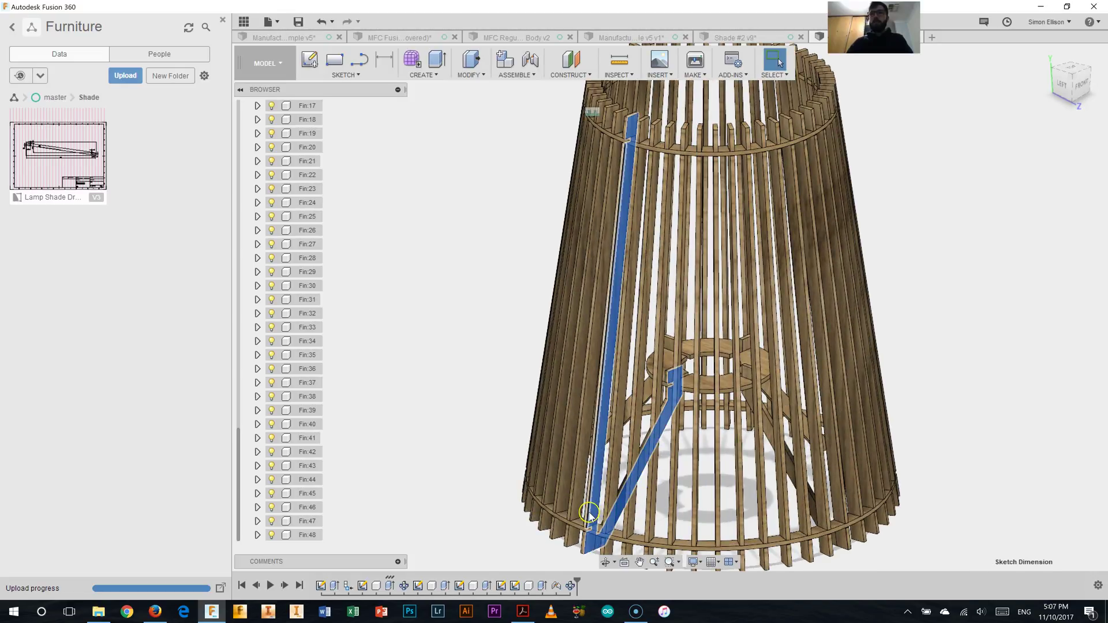
{"action": "left_click", "coordinate": [590, 513]}
{"action": "left_click", "coordinate": [592, 509]}
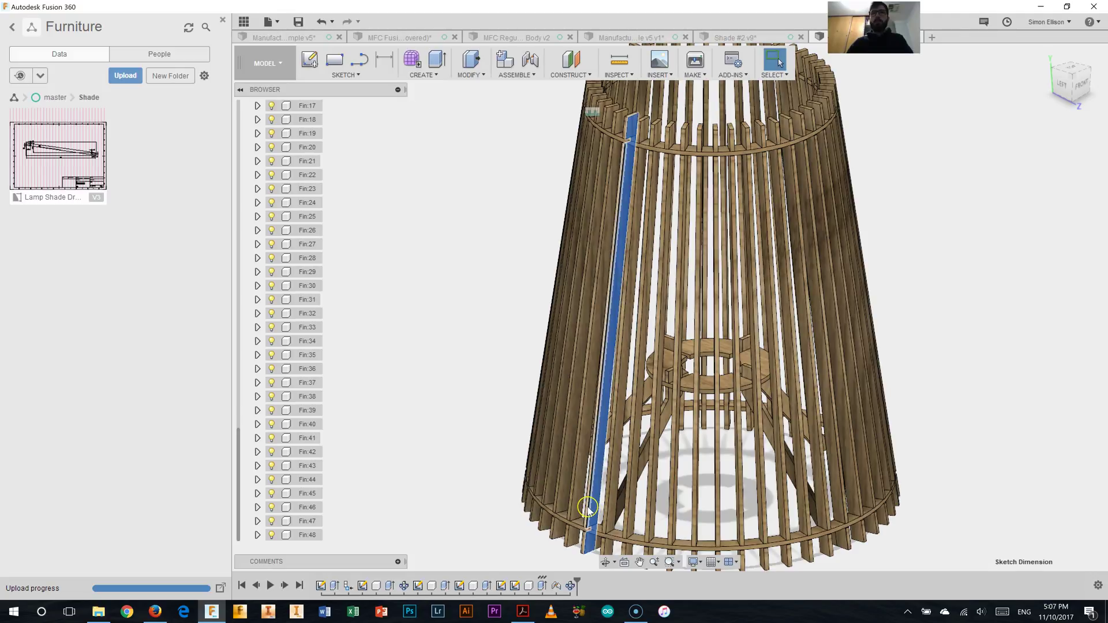
Step: Remove the patterned fin components from Fin:6's browser context menu
{"action": "scroll", "coordinate": [594, 511], "scroll_direction": "down", "scroll_amount": 2}
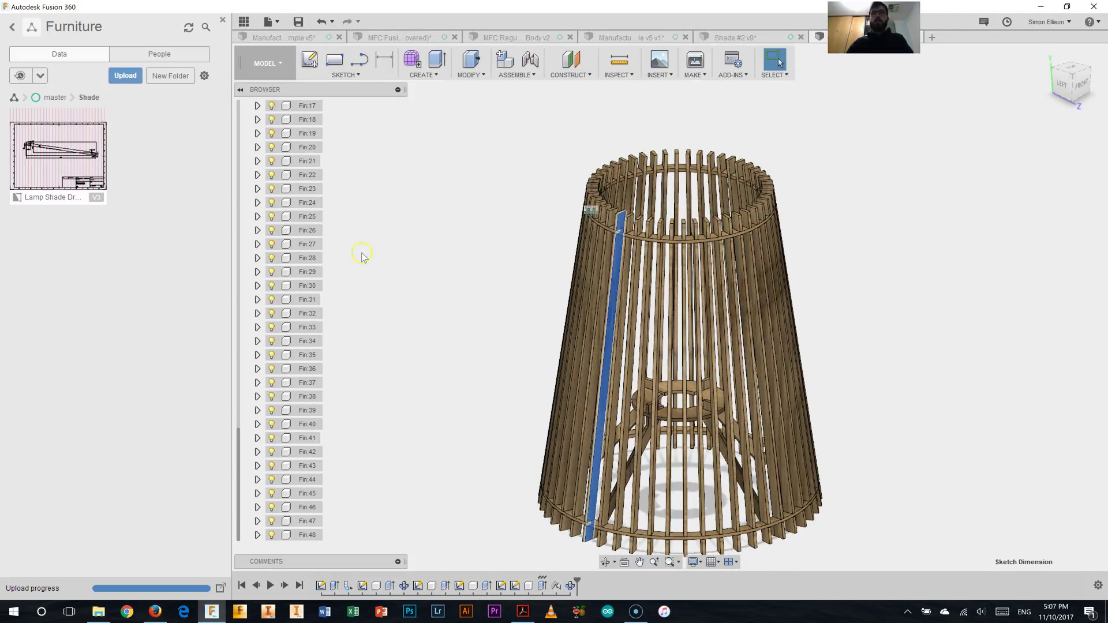
{"action": "scroll", "coordinate": [369, 254], "scroll_direction": "down", "scroll_amount": 2}
{"action": "scroll", "coordinate": [381, 249], "scroll_direction": "up", "scroll_amount": 2}
{"action": "scroll", "coordinate": [301, 245], "scroll_direction": "up", "scroll_amount": 1}
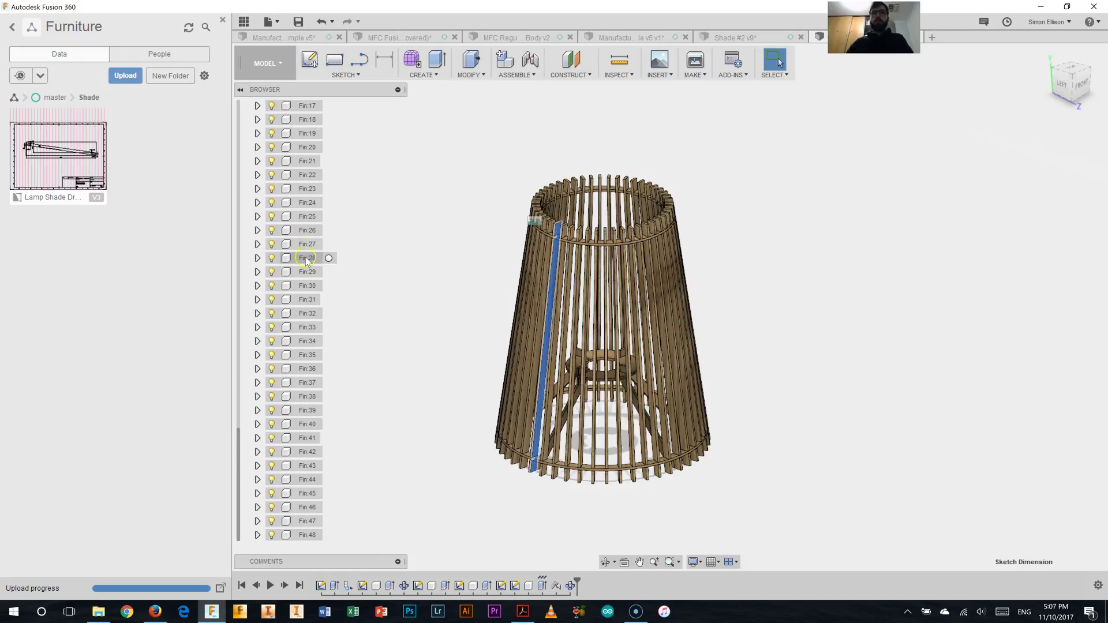
{"action": "scroll", "coordinate": [289, 248], "scroll_direction": "up", "scroll_amount": 4}
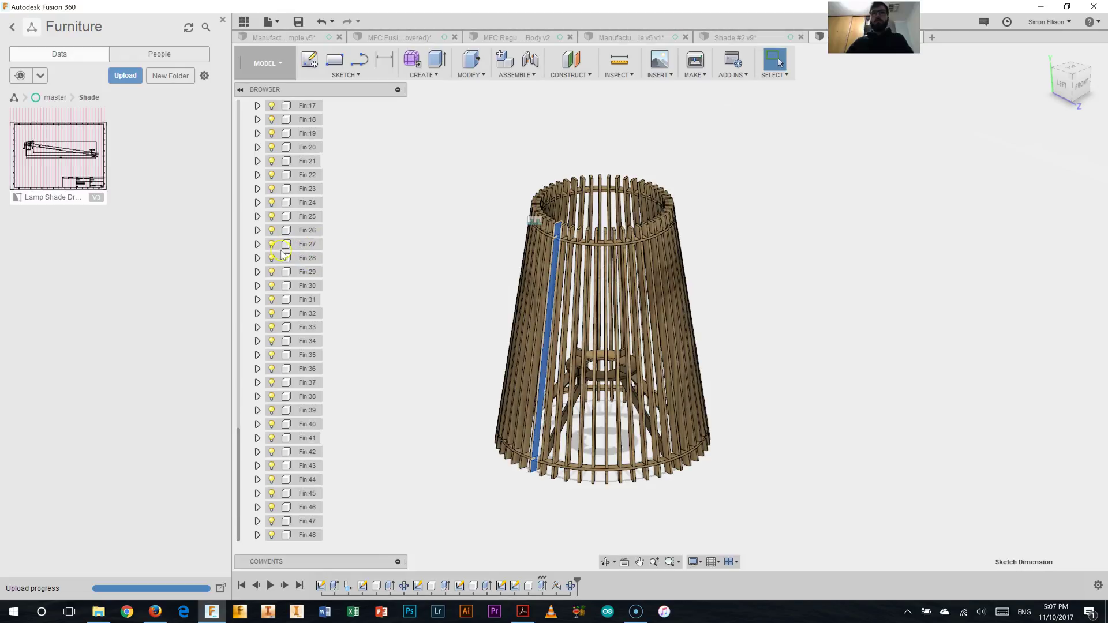
{"action": "scroll", "coordinate": [292, 264], "scroll_direction": "up", "scroll_amount": 1}
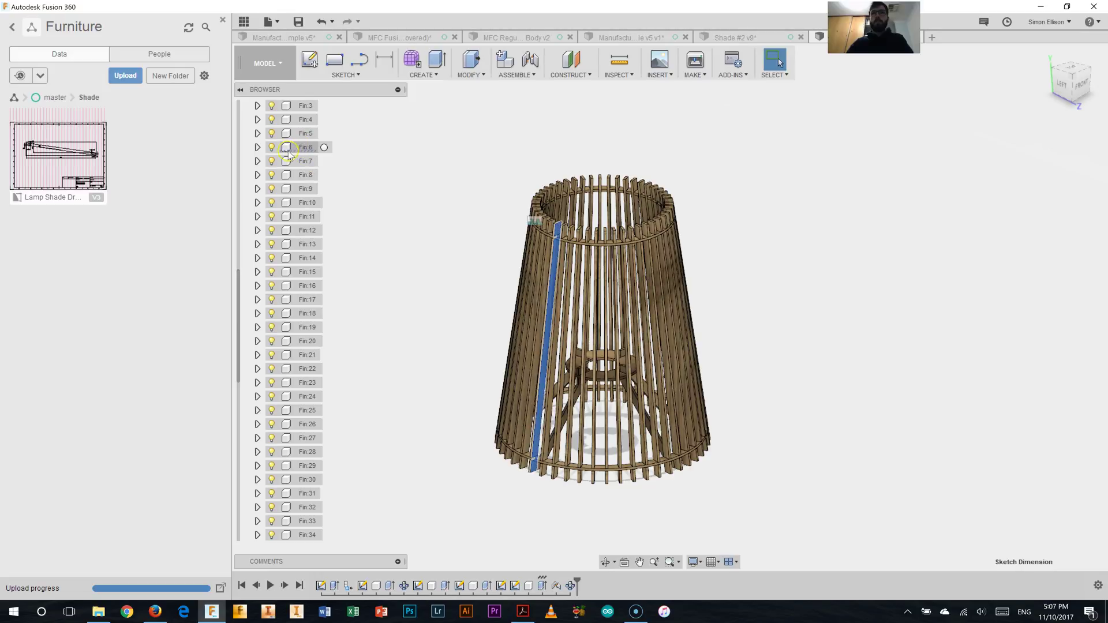
{"action": "right_click", "coordinate": [307, 149]}
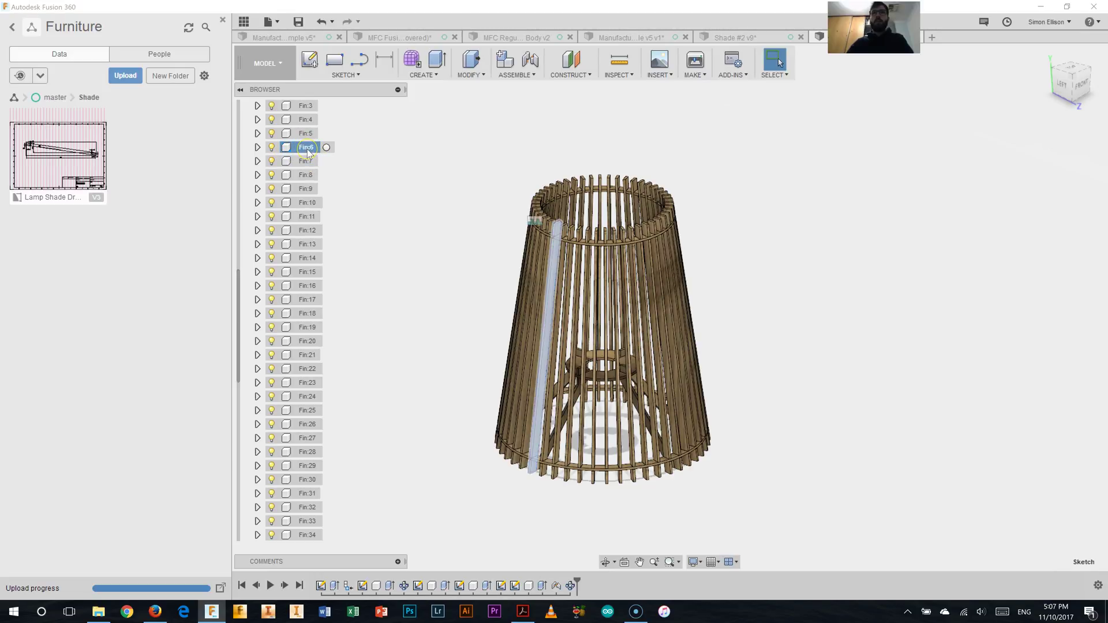
{"action": "left_click", "coordinate": [334, 356]}
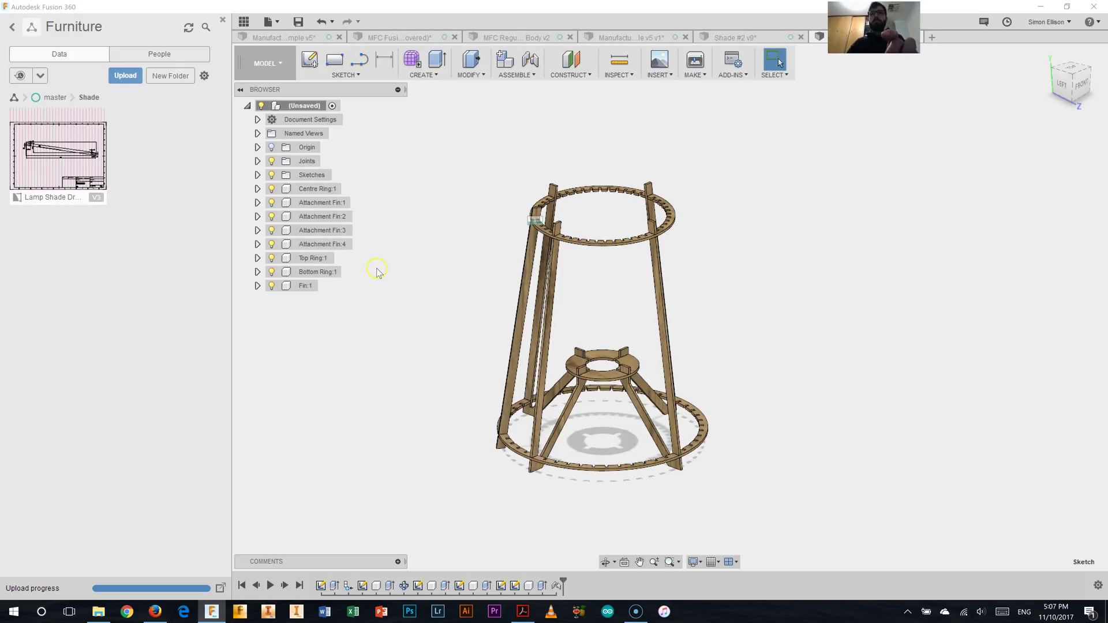
Step: Bring the removed patterned fins back around the lamp shade frame
{"action": "left_click", "coordinate": [321, 22]}
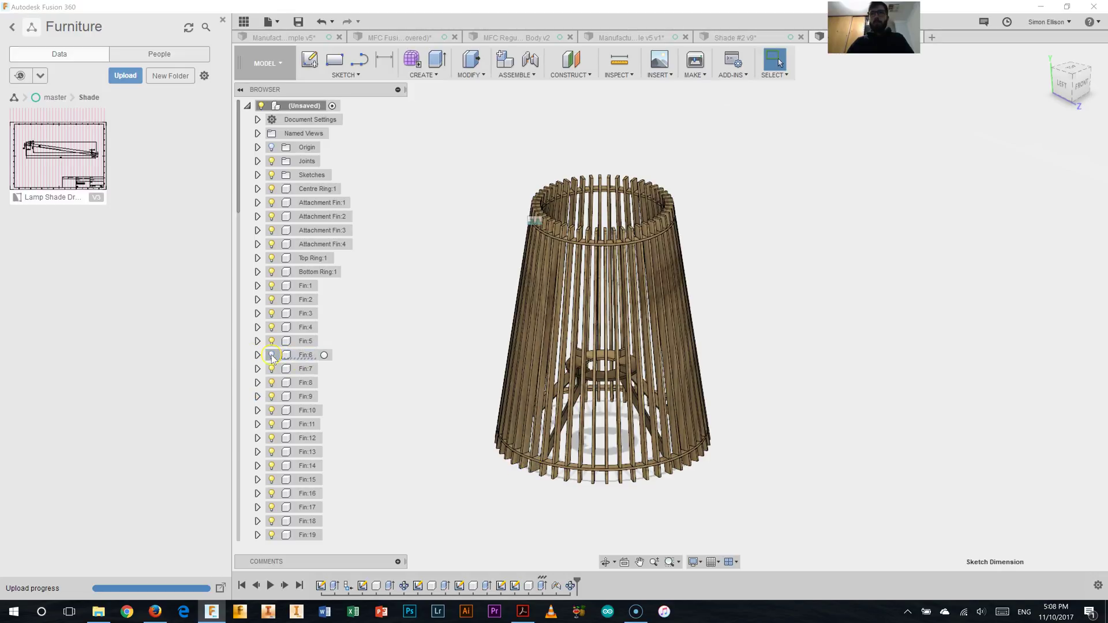
{"action": "scroll", "coordinate": [542, 483], "scroll_direction": "up", "scroll_amount": 5}
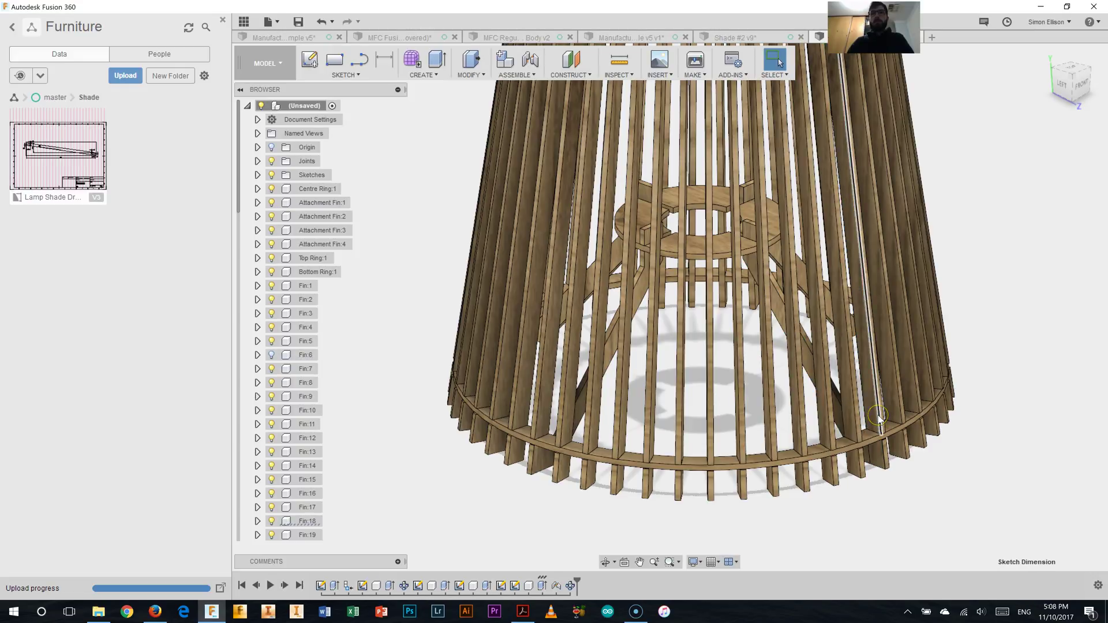
Step: Hide Fin:18, Fin:30 and Fin:42 and keep Fin:25 visible, checking with the ViewCube
{"action": "left_click", "coordinate": [272, 521]}
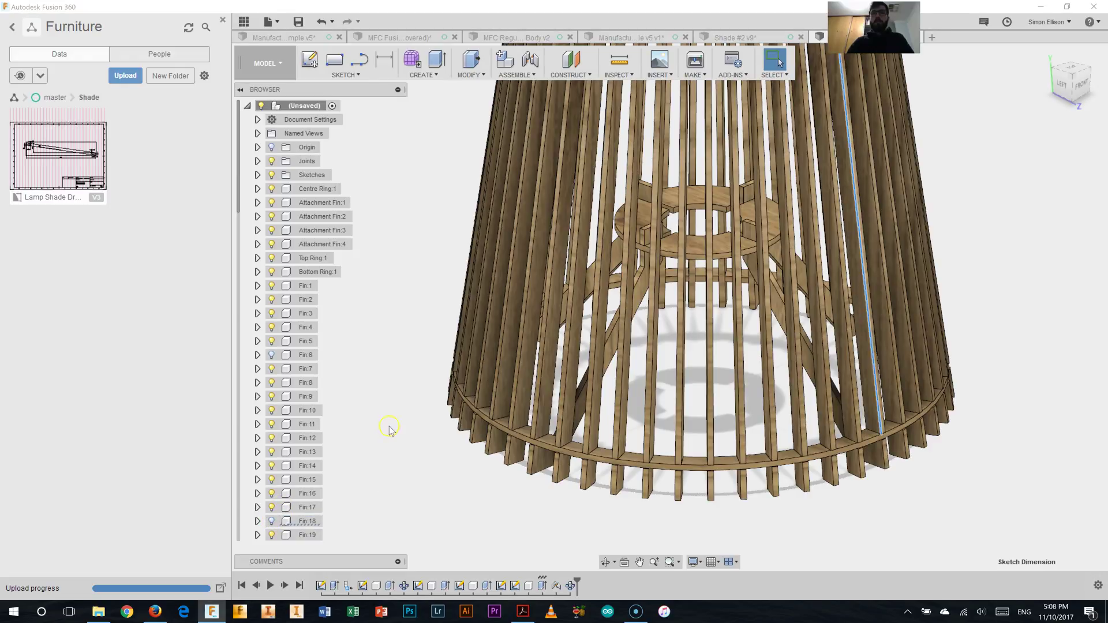
{"action": "scroll", "coordinate": [350, 462], "scroll_direction": "down", "scroll_amount": 5}
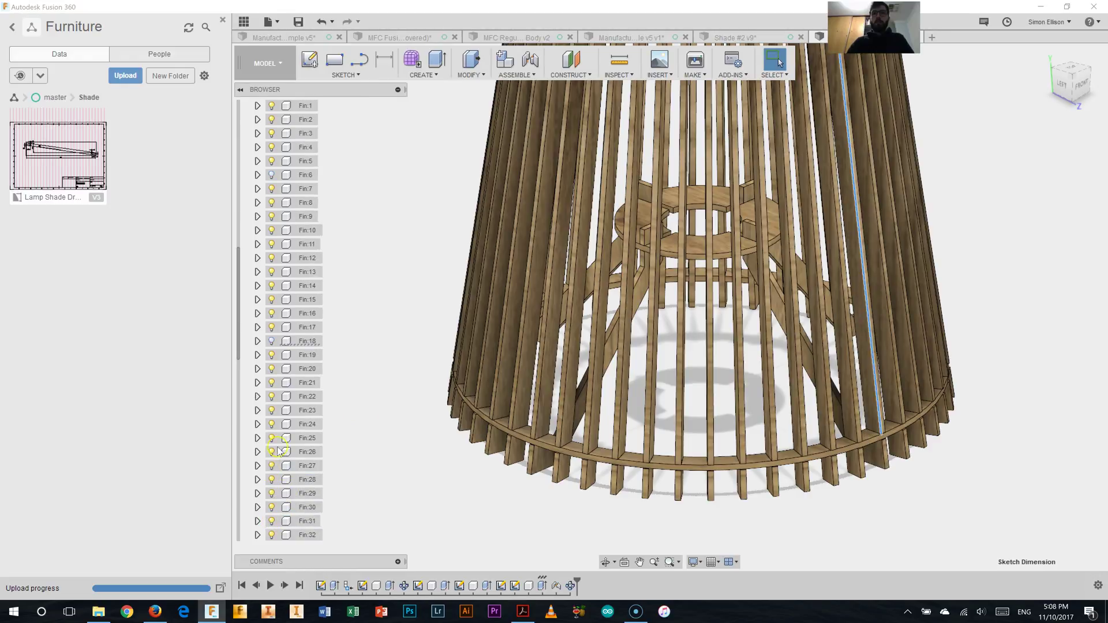
{"action": "left_click", "coordinate": [276, 440]}
{"action": "left_click_drag", "start_coordinate": [1079, 82], "coordinate": [1081, 63]}
{"action": "left_click", "coordinate": [1088, 69]}
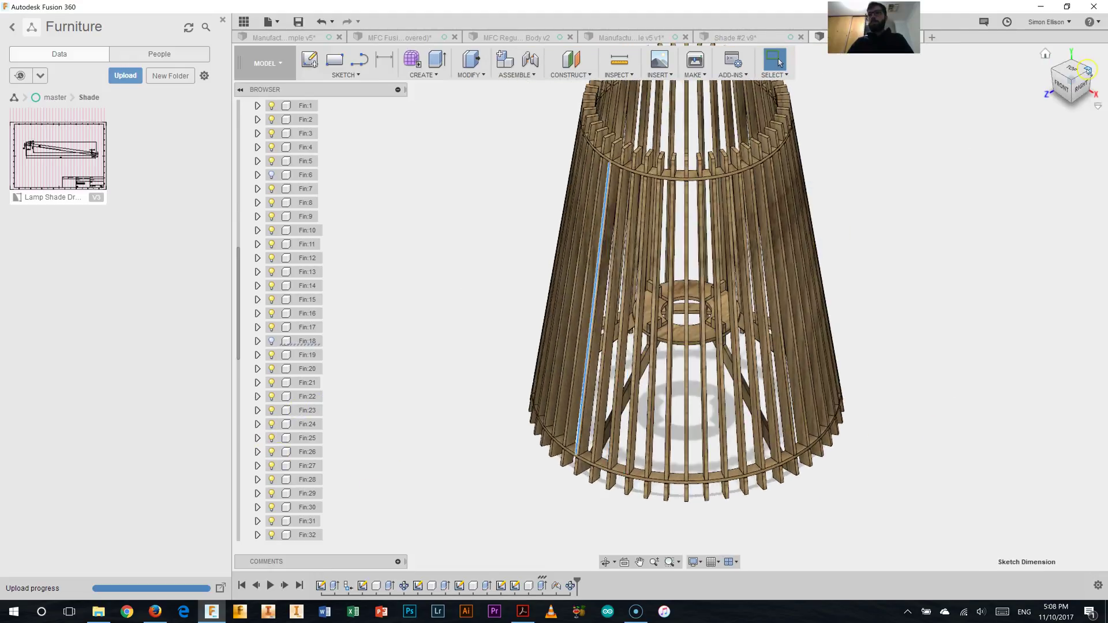
{"action": "left_click", "coordinate": [795, 446]}
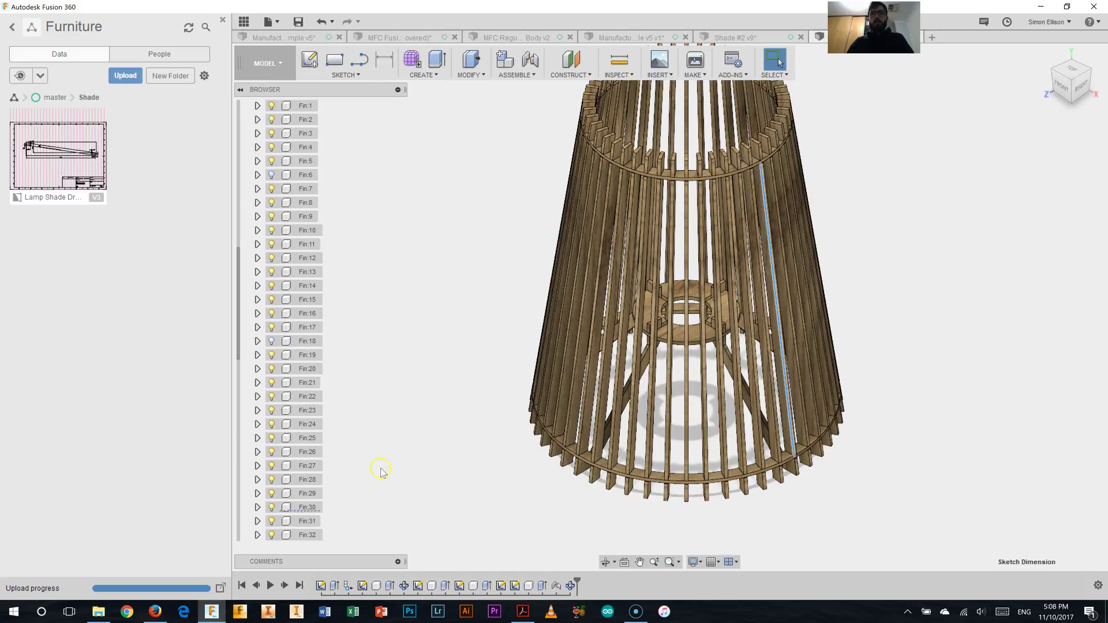
{"action": "left_click", "coordinate": [271, 508]}
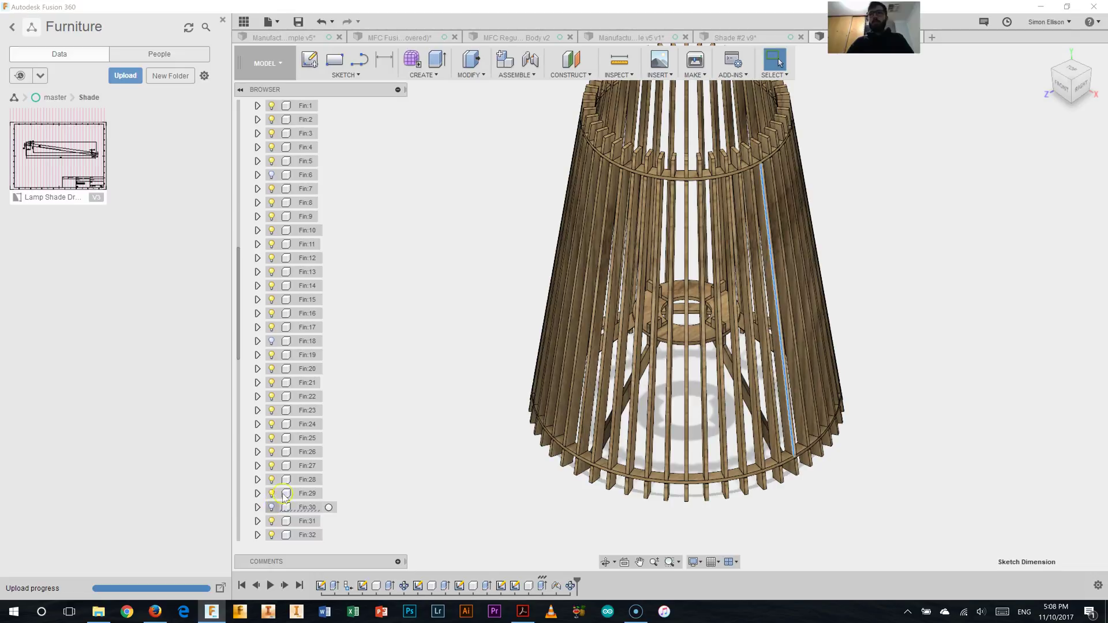
{"action": "left_click", "coordinate": [1089, 69]}
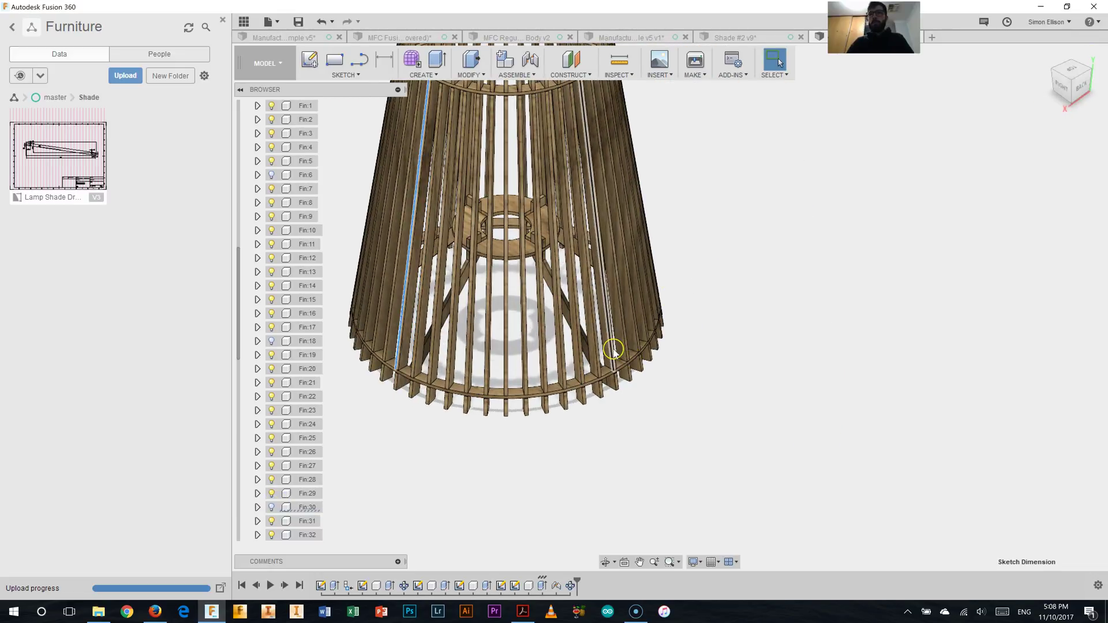
{"action": "scroll", "coordinate": [291, 347], "scroll_direction": "down", "scroll_amount": 2}
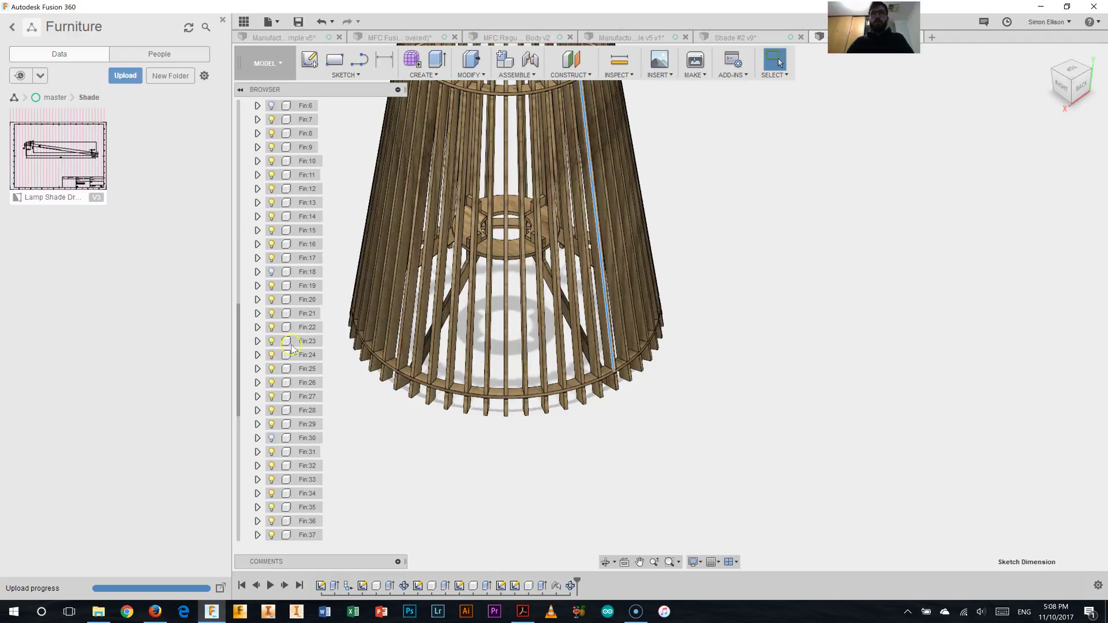
{"action": "scroll", "coordinate": [275, 404], "scroll_direction": "down", "scroll_amount": 4}
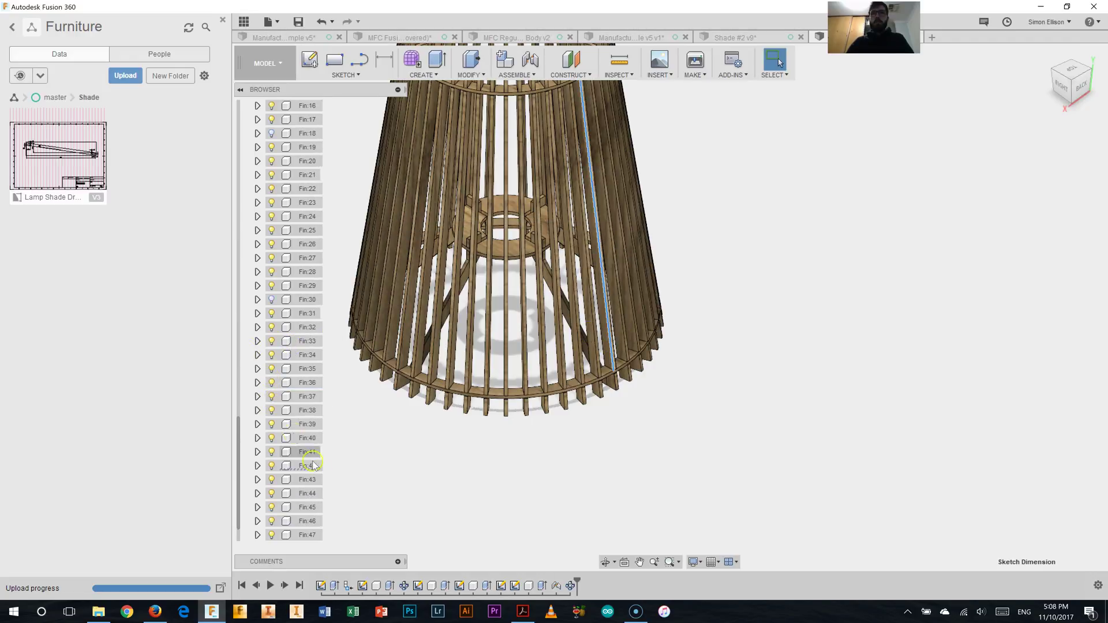
{"action": "left_click", "coordinate": [271, 466]}
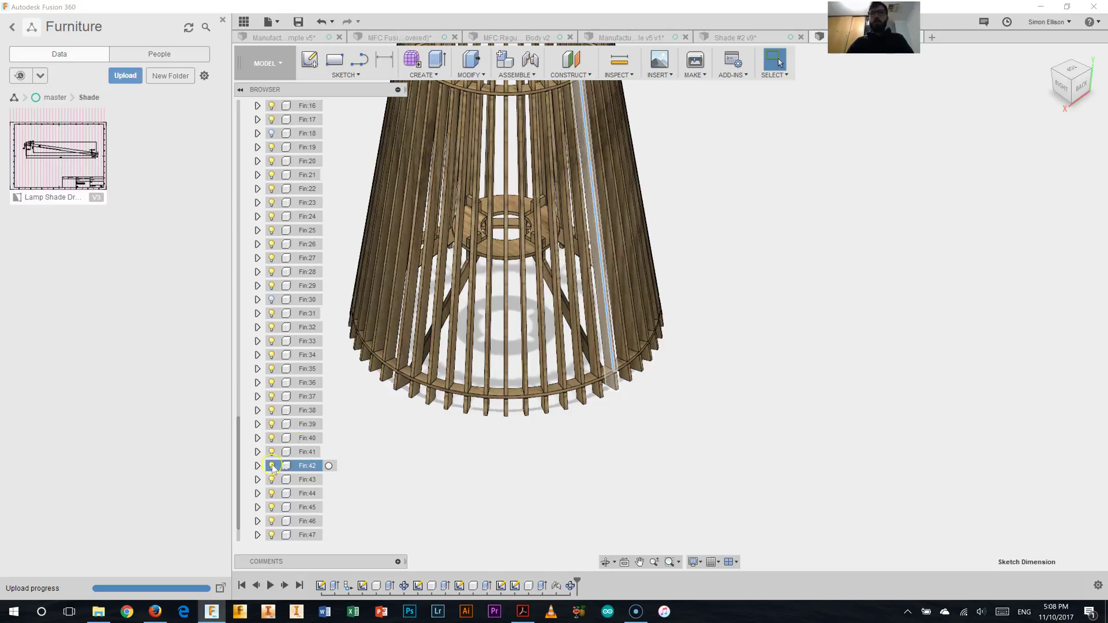
{"action": "scroll", "coordinate": [445, 505], "scroll_direction": "down", "scroll_amount": 3}
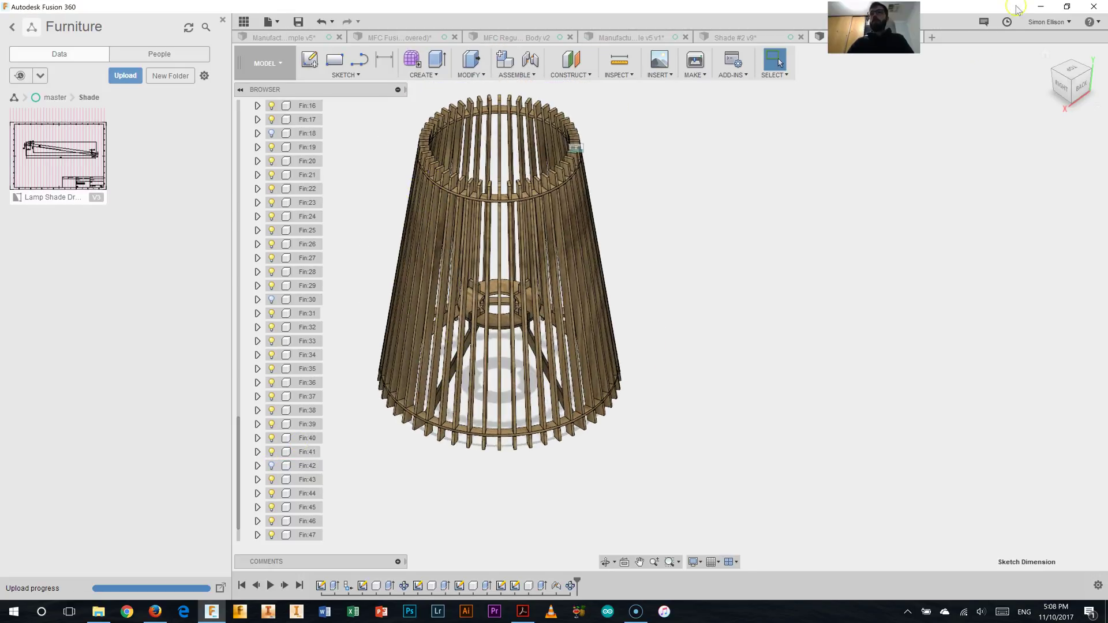
Step: Reset the lampshade to the ViewCube Home view and OK the A360 Desktop outdated warning
{"action": "left_click", "coordinate": [1045, 56]}
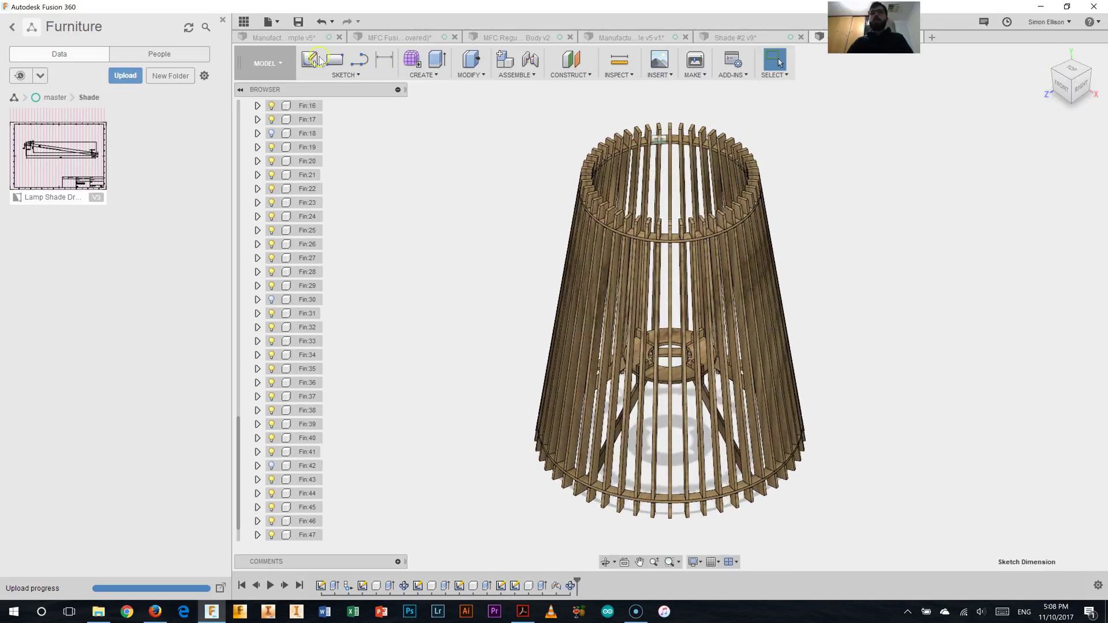
{"action": "scroll", "coordinate": [297, 266], "scroll_direction": "up", "scroll_amount": 4}
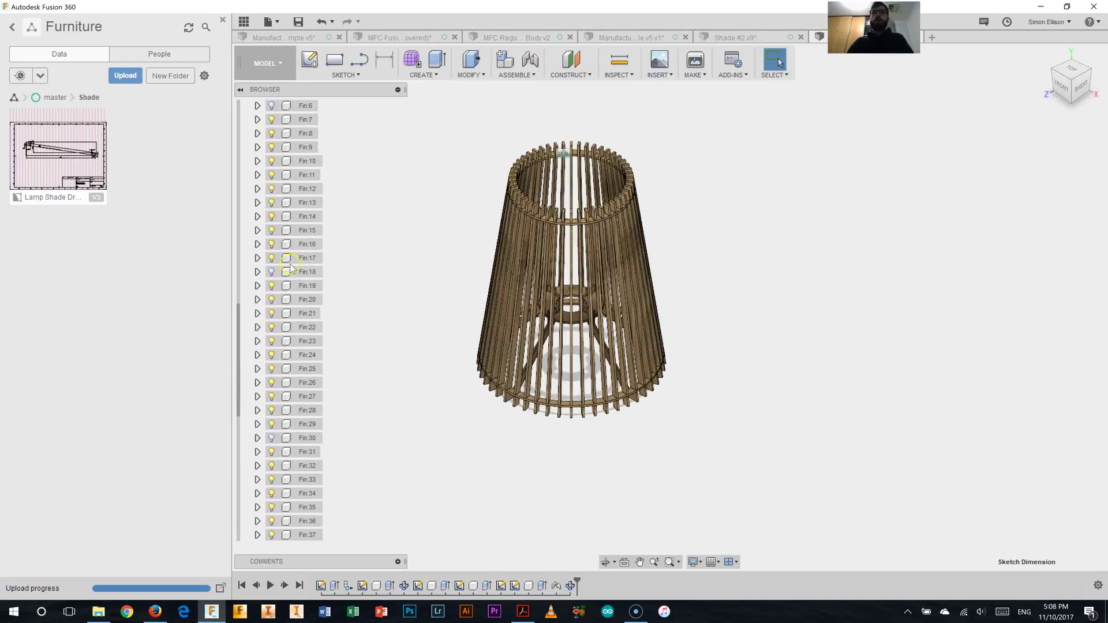
{"action": "scroll", "coordinate": [290, 268], "scroll_direction": "up", "scroll_amount": 6}
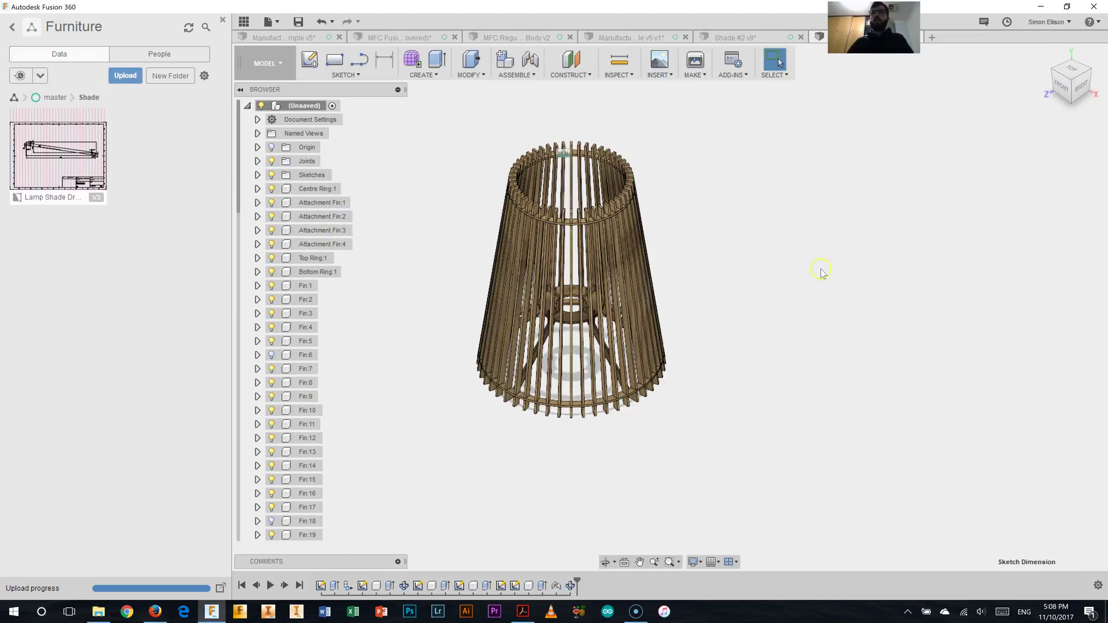
{"action": "left_click", "coordinate": [1044, 54]}
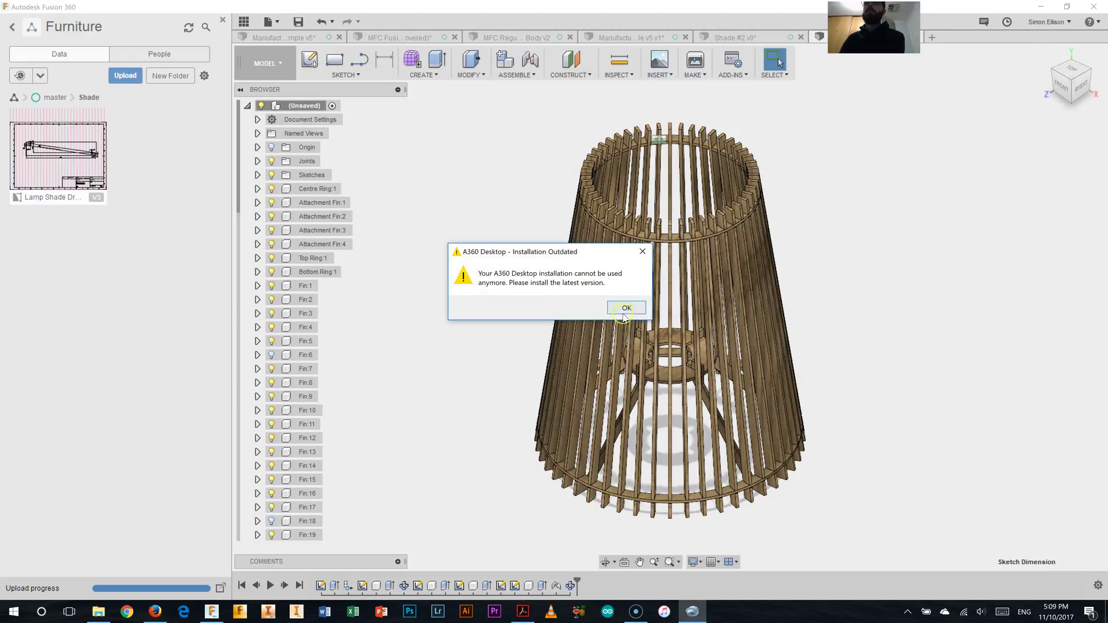
{"action": "left_click", "coordinate": [628, 308]}
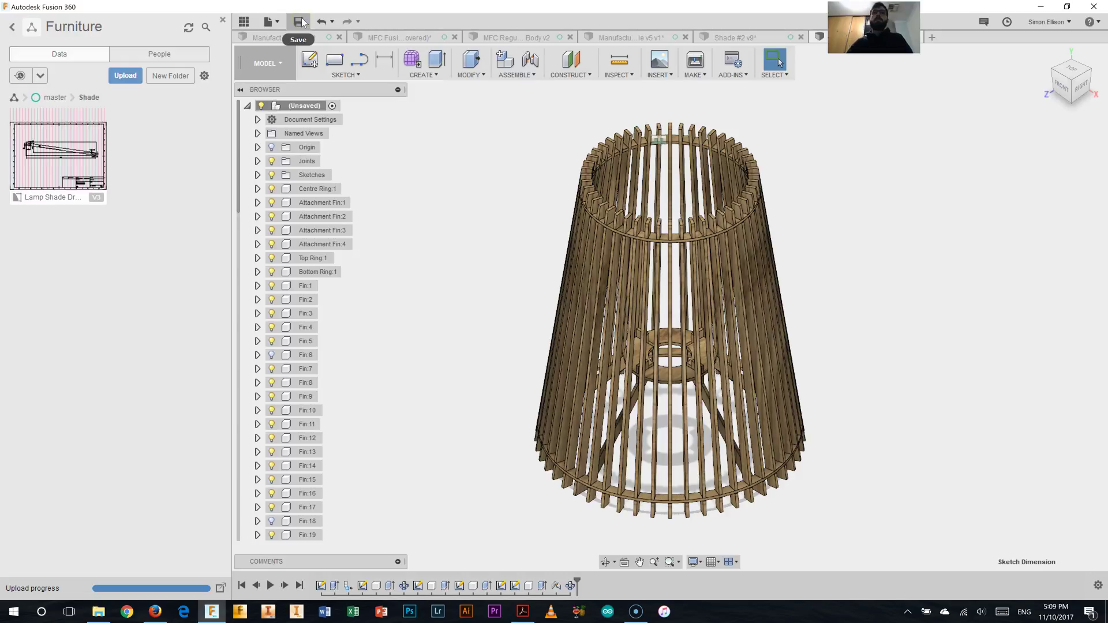
Step: Return to the Data Panel's project list and open the Lamp Shade project
{"action": "left_click", "coordinate": [46, 49]}
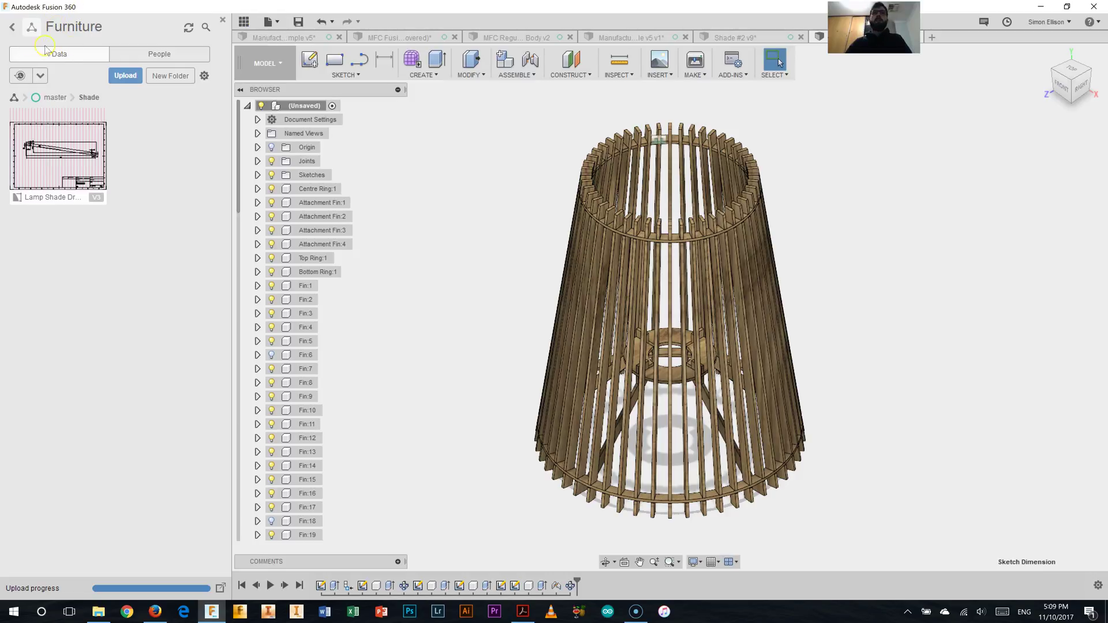
{"action": "left_click", "coordinate": [11, 28]}
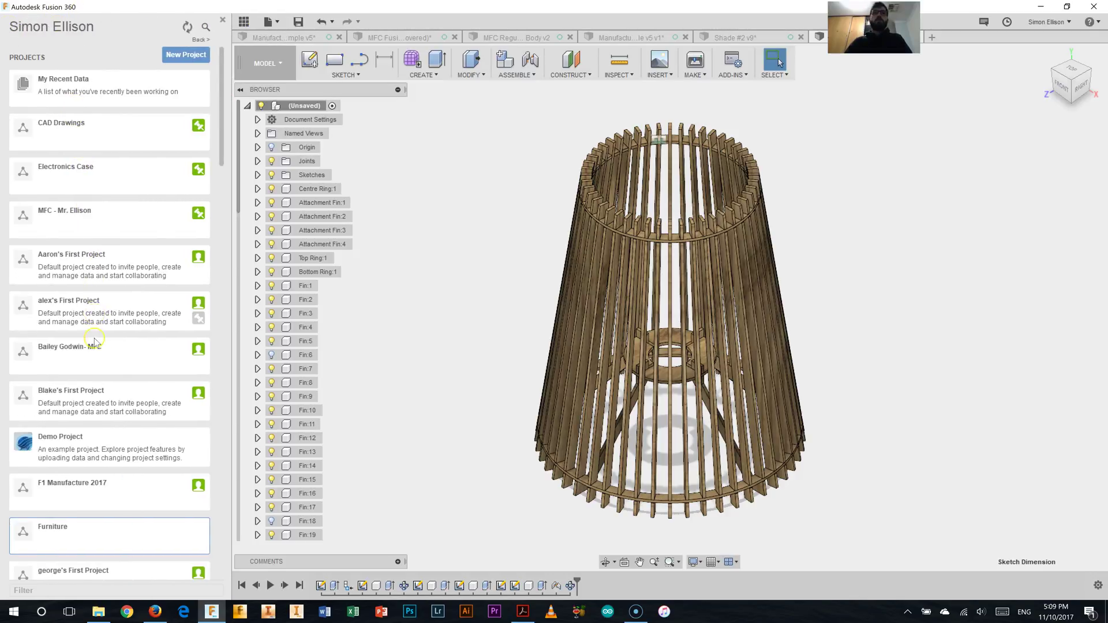
{"action": "scroll", "coordinate": [103, 370], "scroll_direction": "down", "scroll_amount": 2}
{"action": "scroll", "coordinate": [104, 375], "scroll_direction": "down", "scroll_amount": 6}
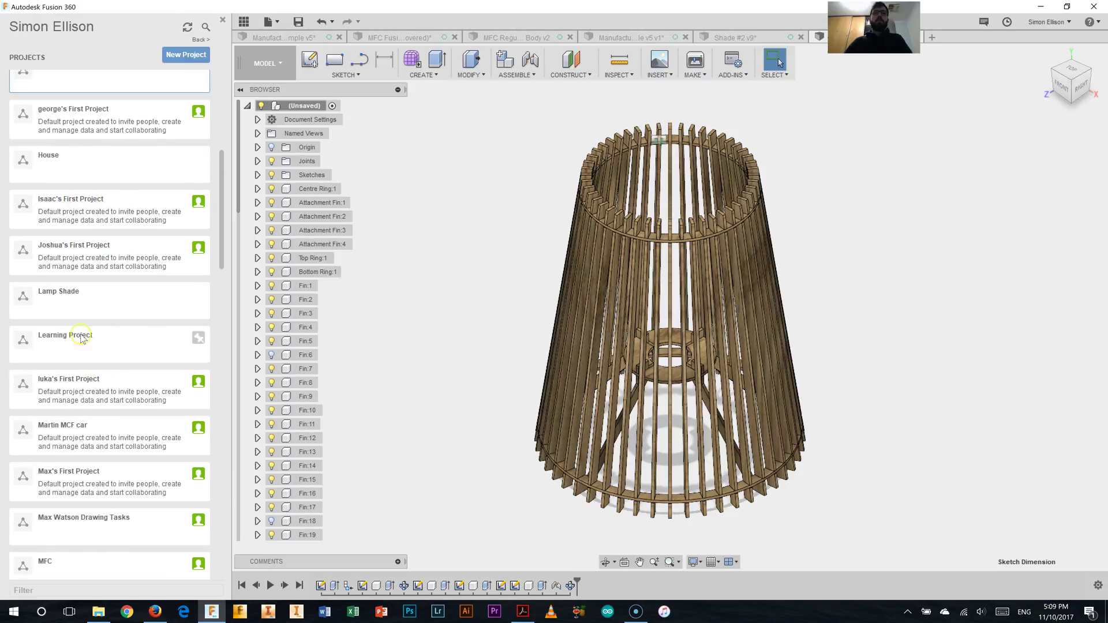
{"action": "left_click", "coordinate": [62, 300]}
{"action": "left_click", "coordinate": [62, 300]}
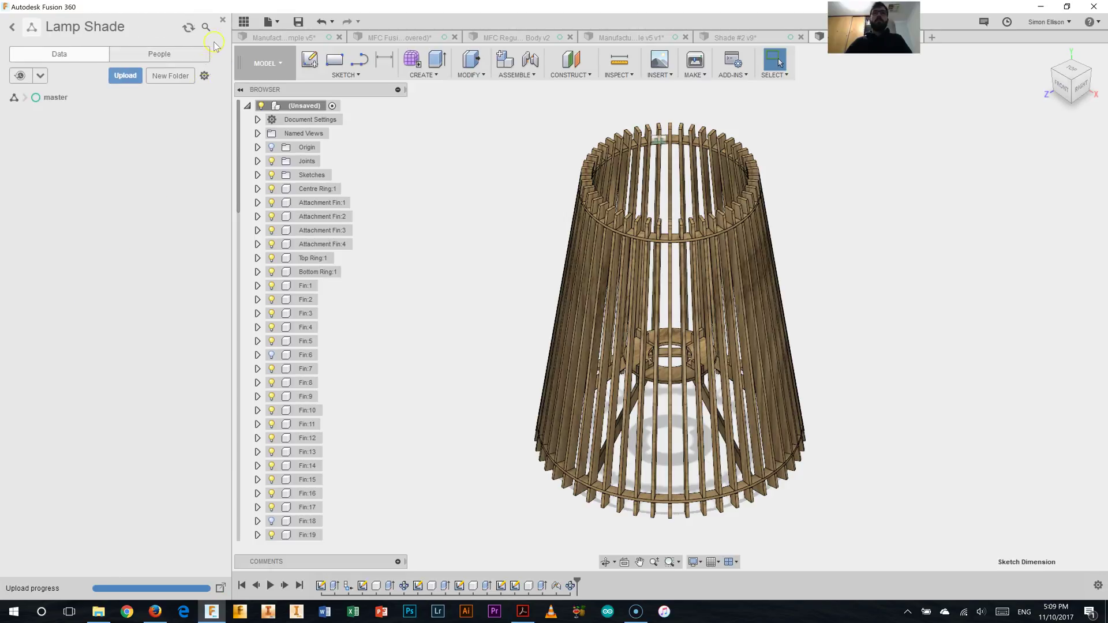
Step: Save the design as 'Lamp Shade - Practice' in the Lamp Shade > master folder
{"action": "left_click", "coordinate": [300, 21]}
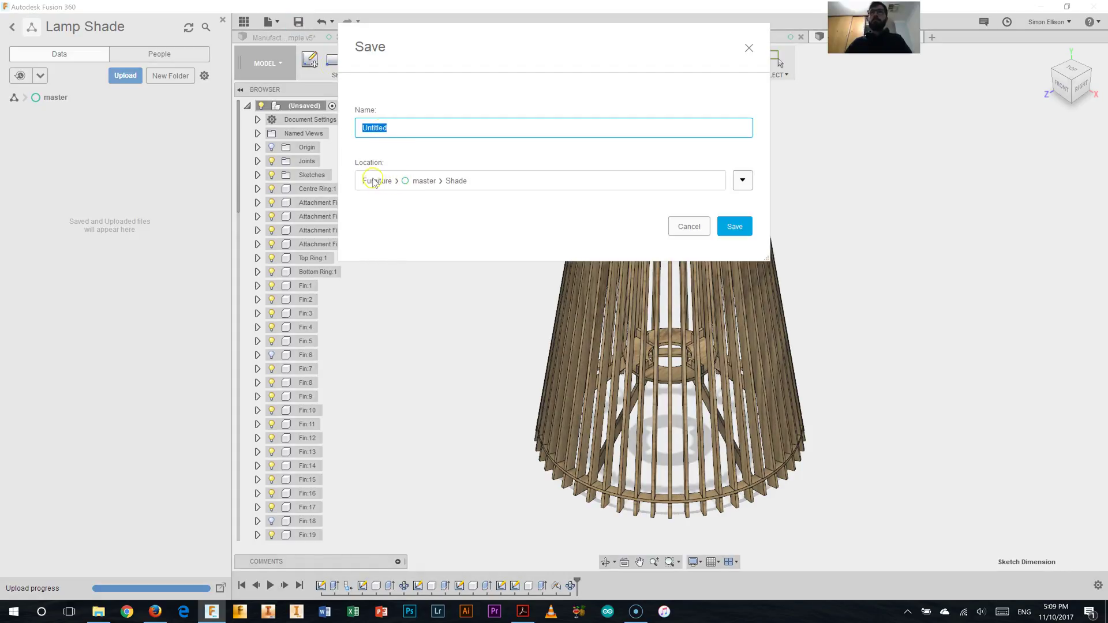
{"action": "left_click", "coordinate": [742, 181]}
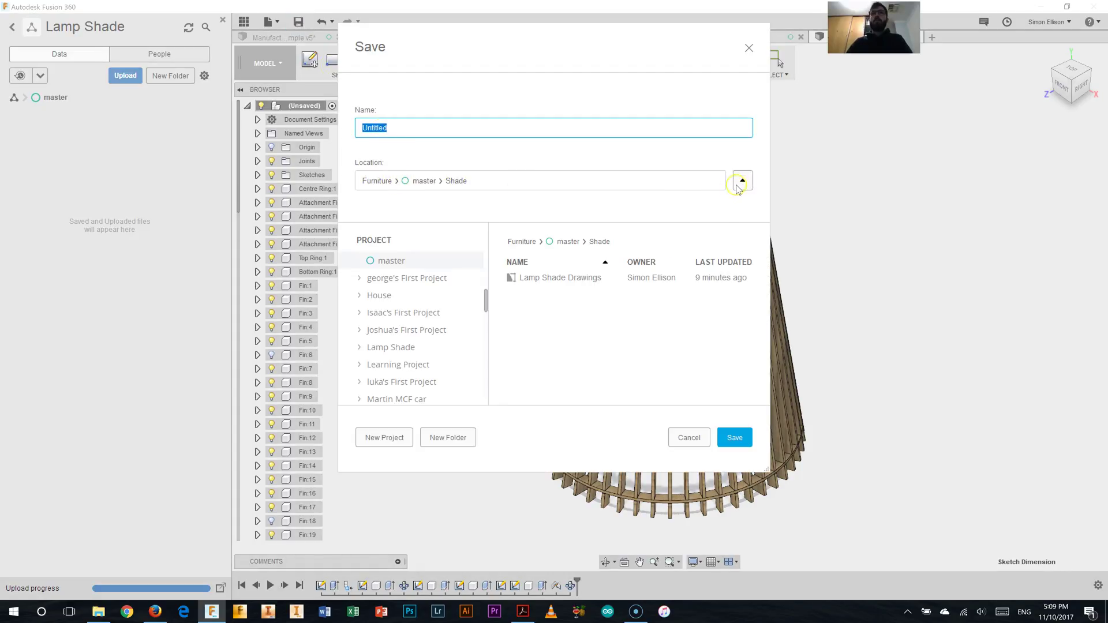
{"action": "scroll", "coordinate": [435, 322], "scroll_direction": "up", "scroll_amount": 3}
{"action": "scroll", "coordinate": [437, 324], "scroll_direction": "down", "scroll_amount": 4}
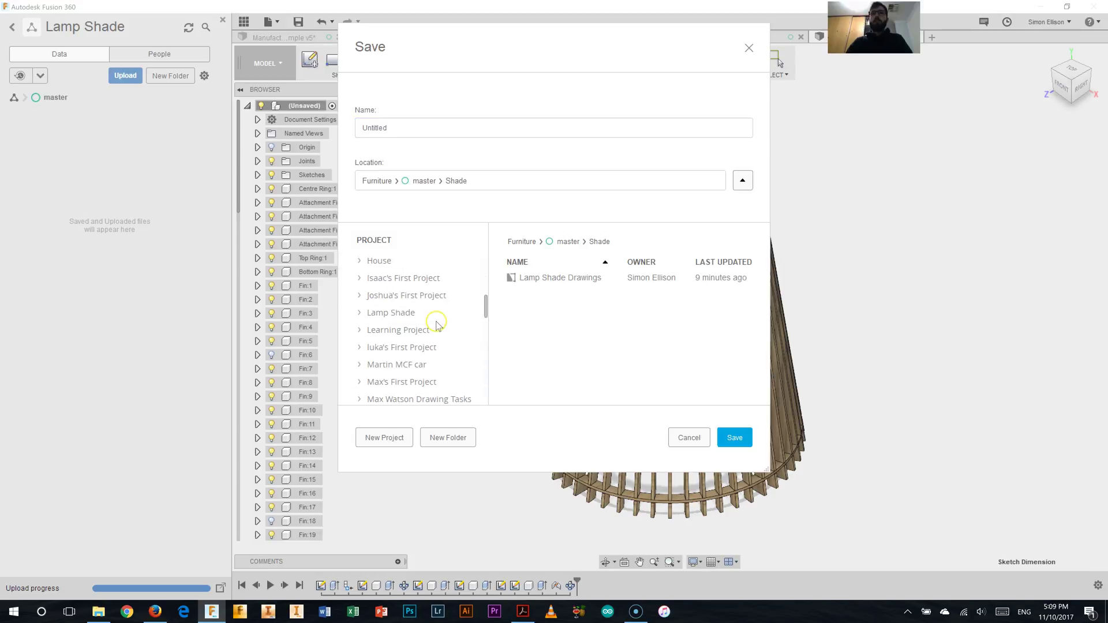
{"action": "left_click", "coordinate": [408, 315]}
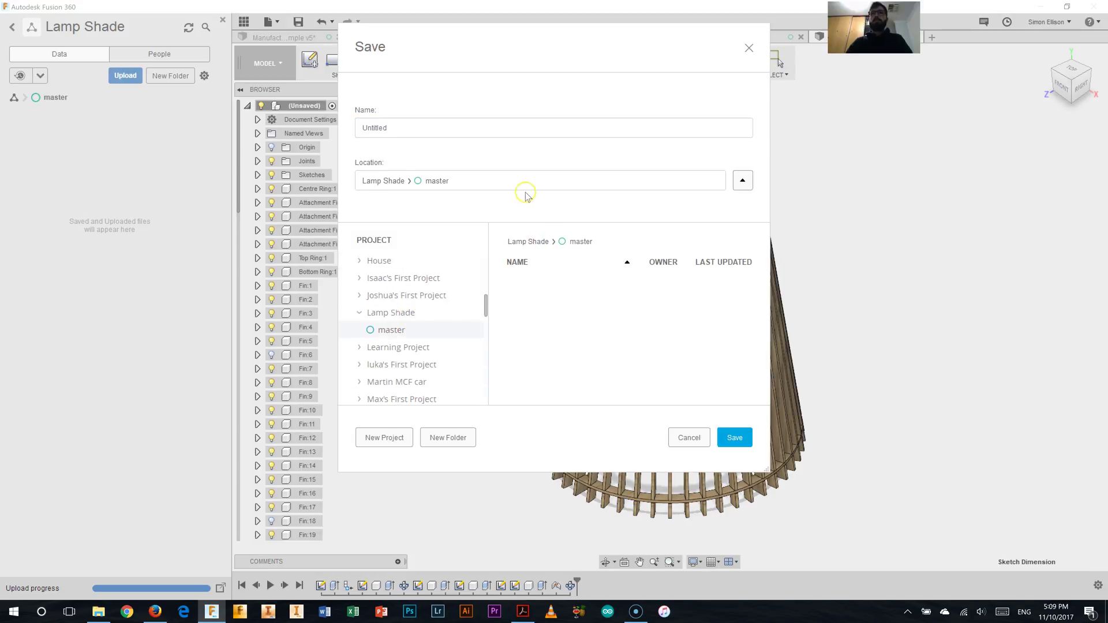
{"action": "double_click", "coordinate": [394, 122]}
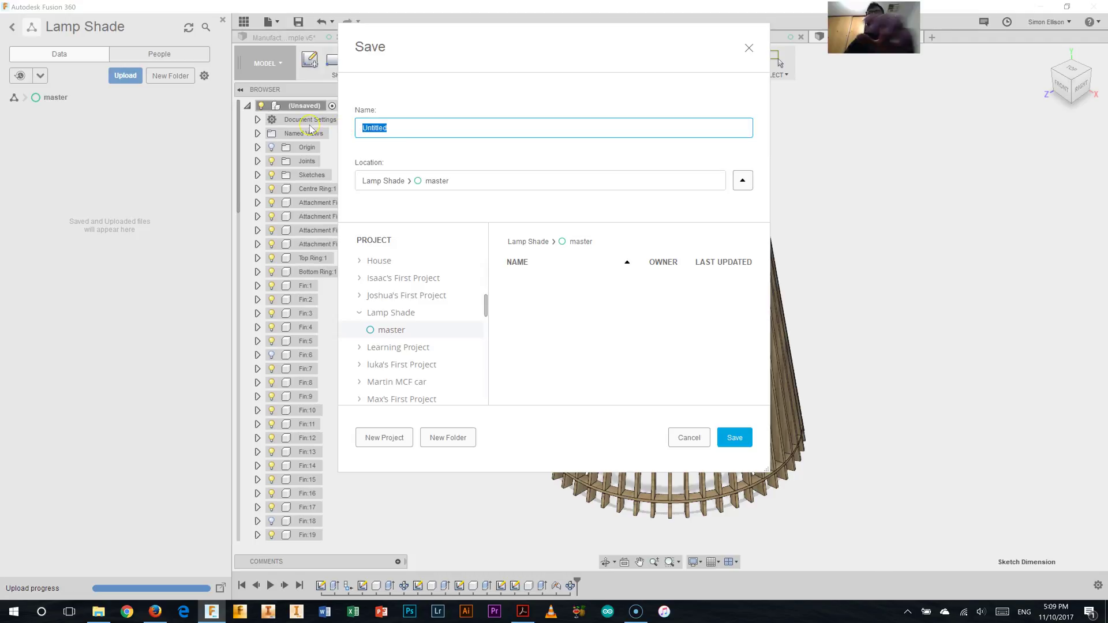
{"action": "type", "text": "Lamp Shade"}
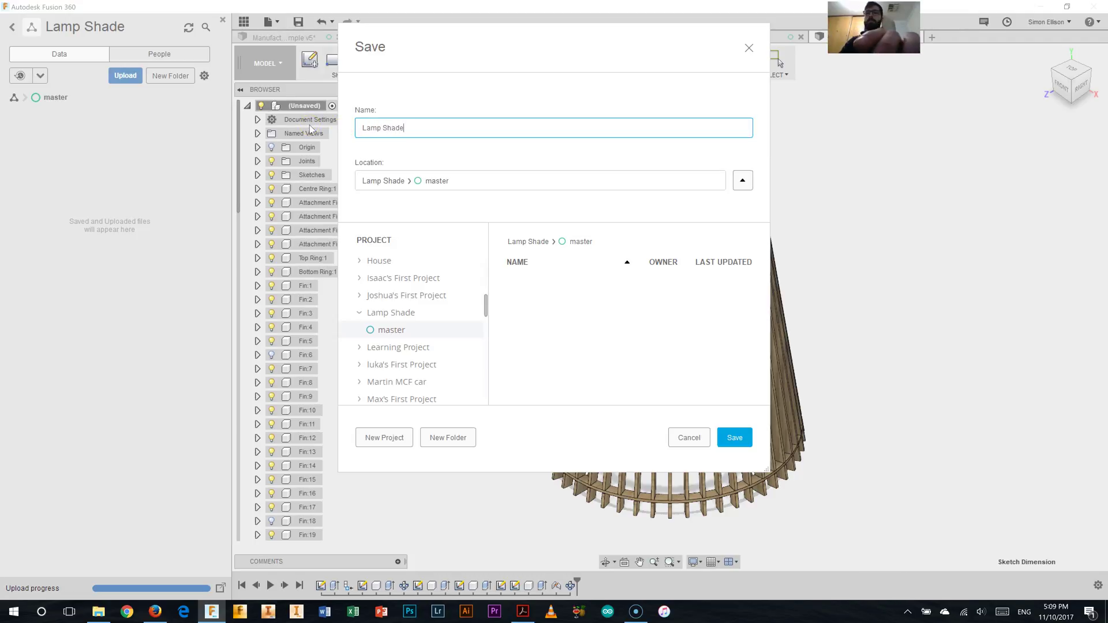
{"action": "type", "text": " - Prat"}
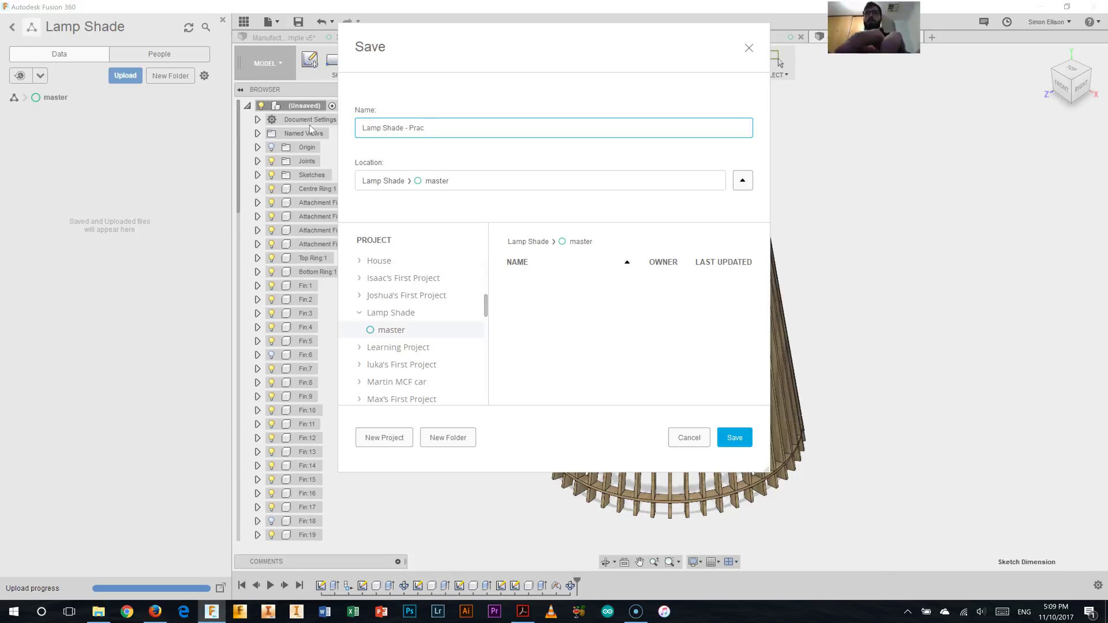
{"action": "type", "text": "tice"}
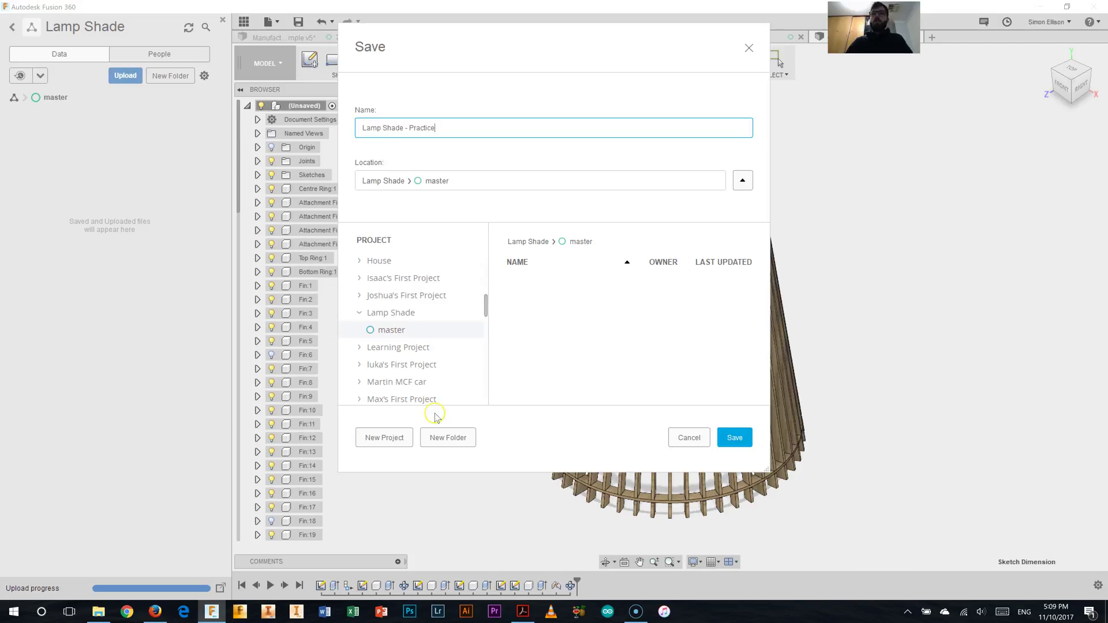
{"action": "left_click", "coordinate": [749, 438]}
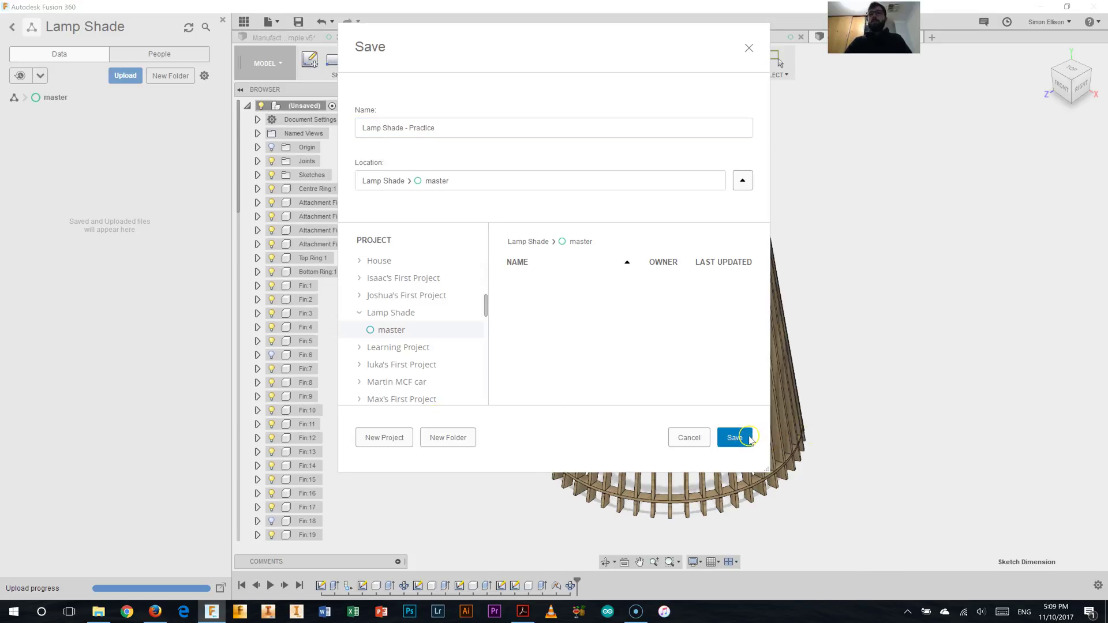